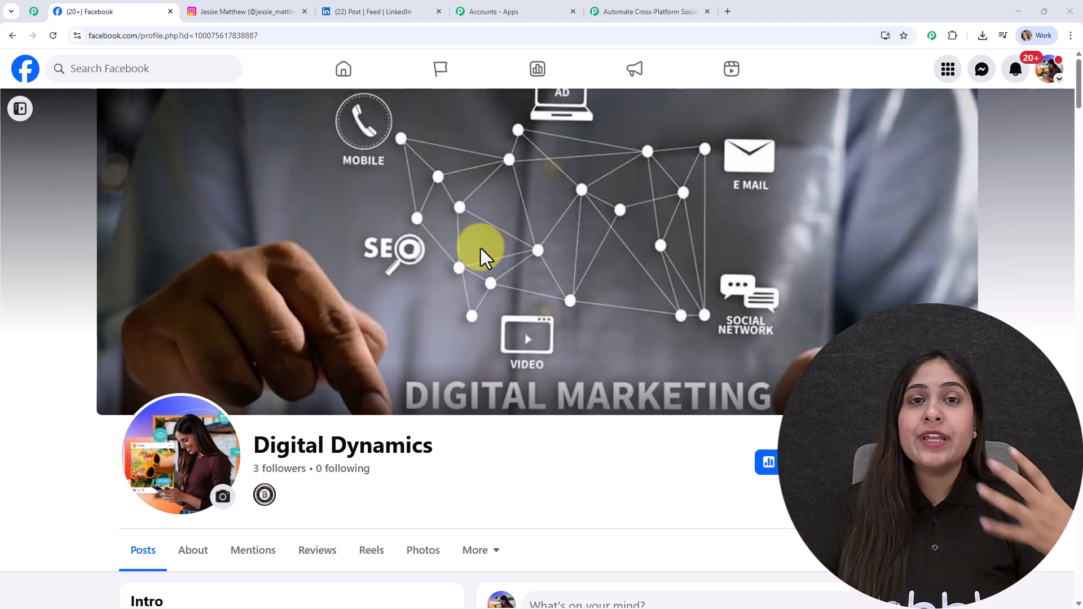
Step: Review the existing digital marketing post on the Facebook page, the Instagram profile and the LinkedIn feed
{"action": "scroll", "coordinate": [667, 355], "scroll_direction": "down", "scroll_amount": 1}
{"action": "scroll", "coordinate": [667, 362], "scroll_direction": "down", "scroll_amount": 10}
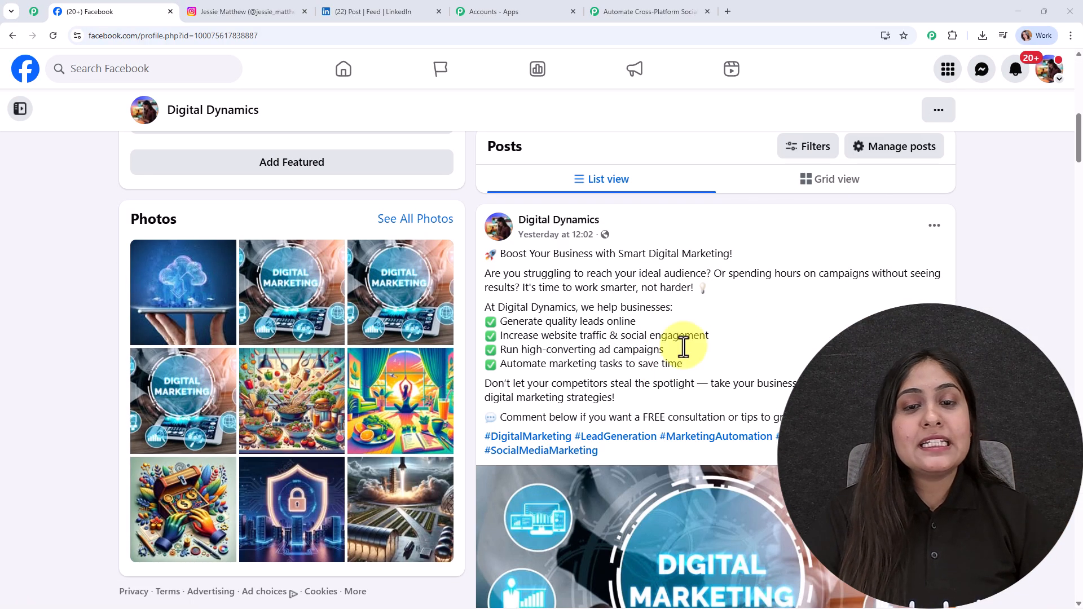
{"action": "left_click", "coordinate": [218, 4]}
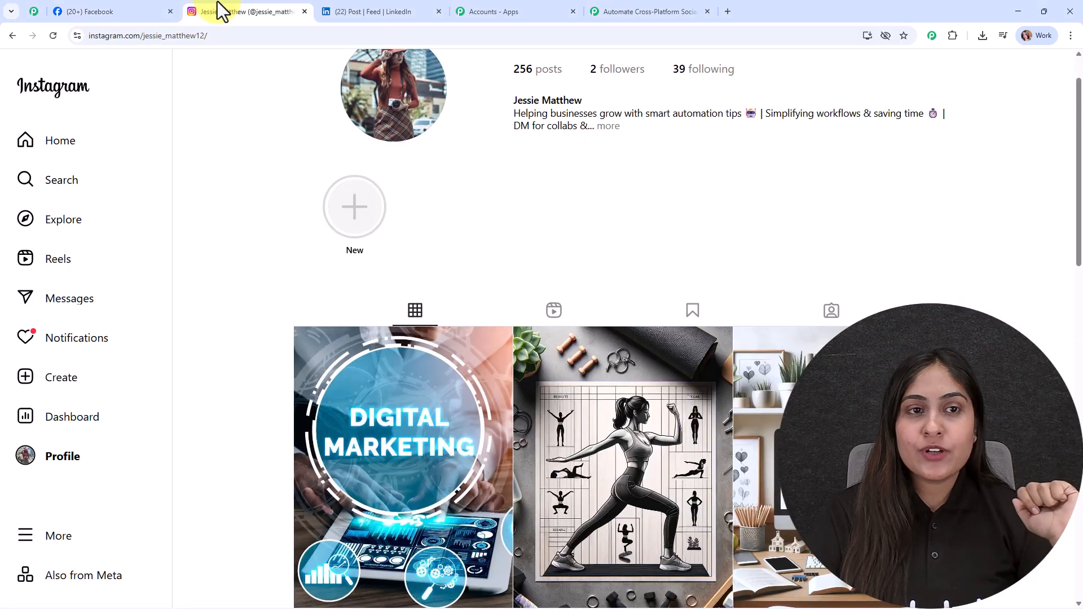
{"action": "left_click", "coordinate": [390, 3]}
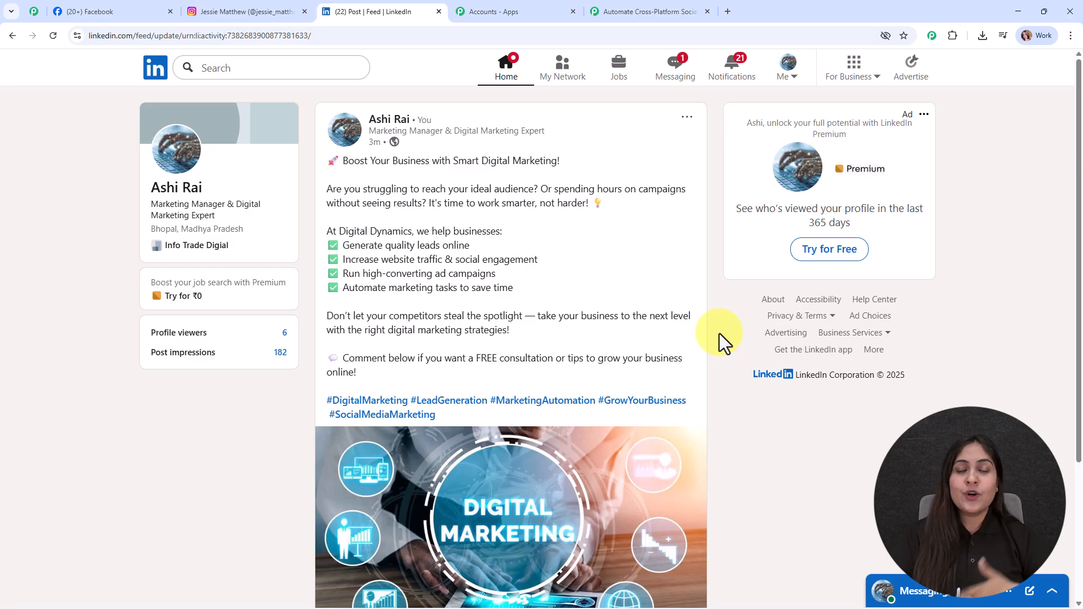
{"action": "left_click", "coordinate": [108, 11]}
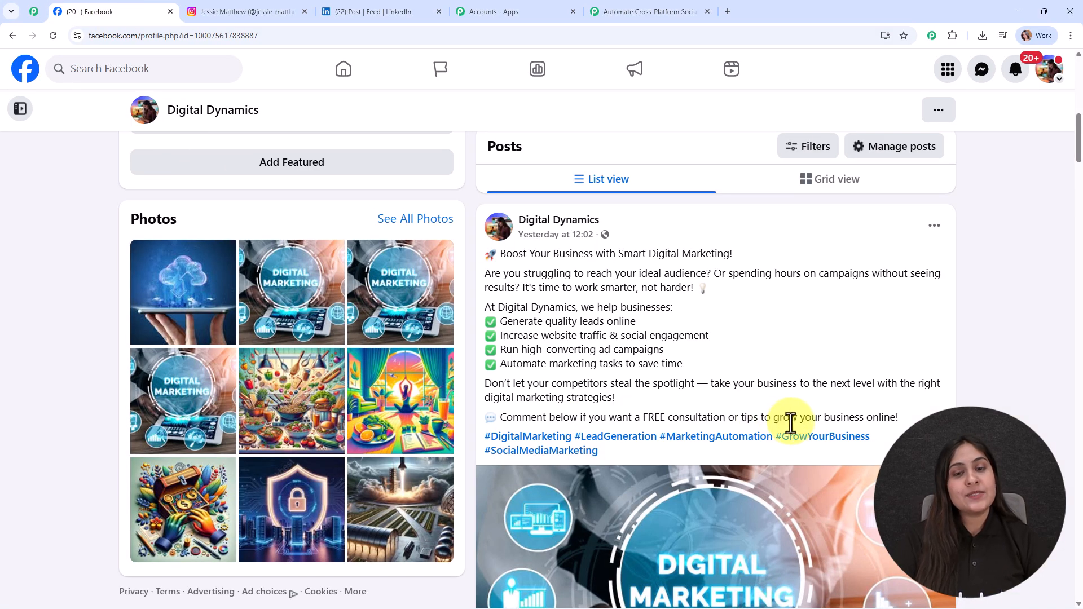
Step: Publish a Facebook page post reading "Struggling with leads? We turn clicks into clients. Let's boost your online presence today!" with the laptop image
{"action": "scroll", "coordinate": [790, 428], "scroll_direction": "up", "scroll_amount": 3}
{"action": "scroll", "coordinate": [775, 322], "scroll_direction": "up", "scroll_amount": 3}
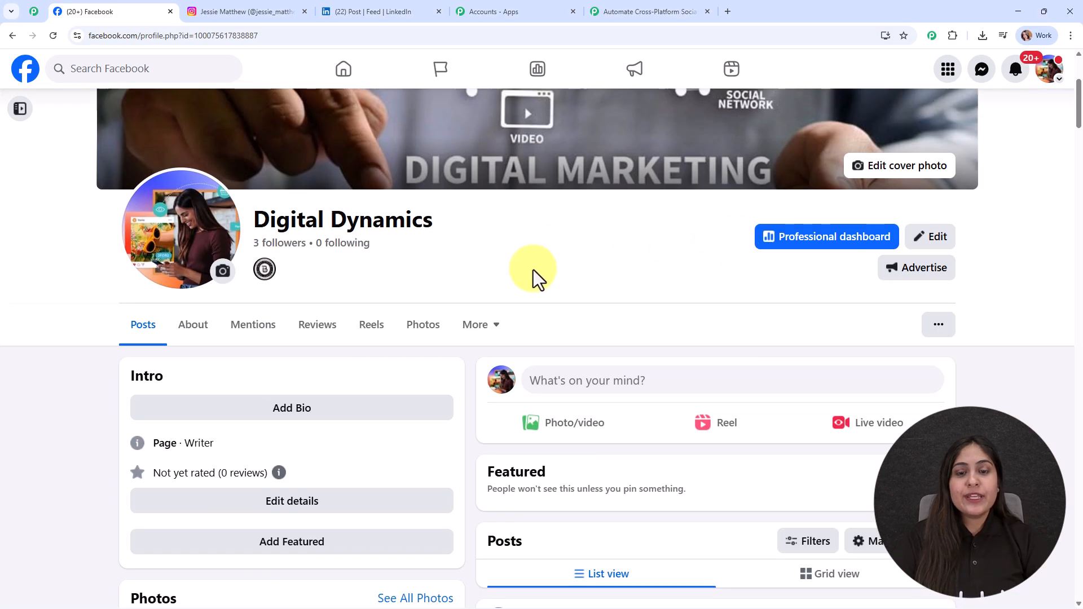
{"action": "left_click", "coordinate": [599, 390]}
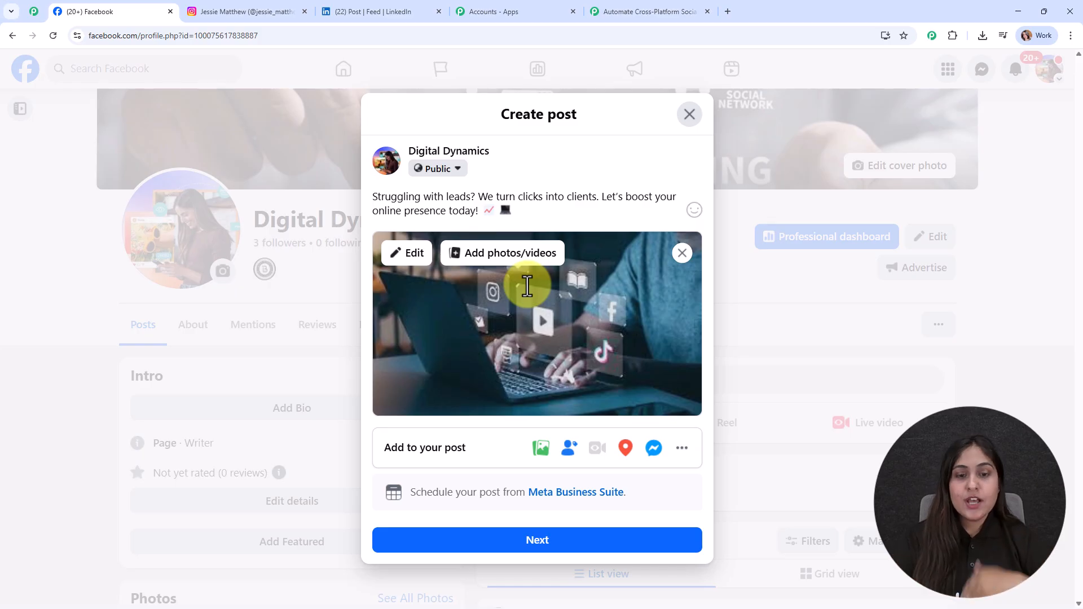
{"action": "left_click", "coordinate": [526, 543]}
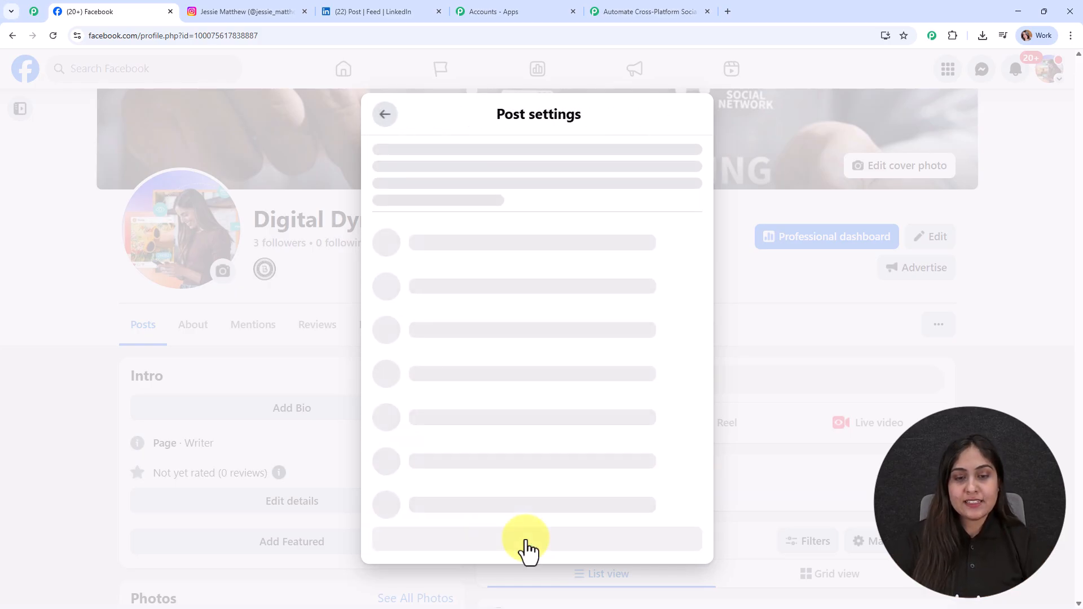
{"action": "left_click", "coordinate": [526, 528]}
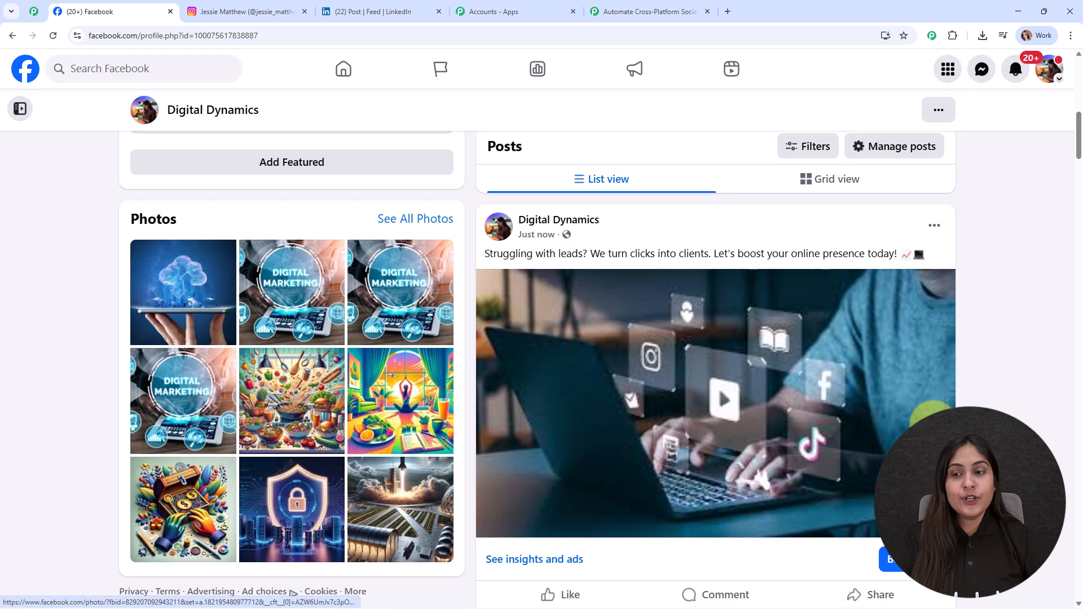
Step: Reload the Instagram profile and open its newest post to examine it
{"action": "scroll", "coordinate": [1060, 475], "scroll_direction": "down", "scroll_amount": 1}
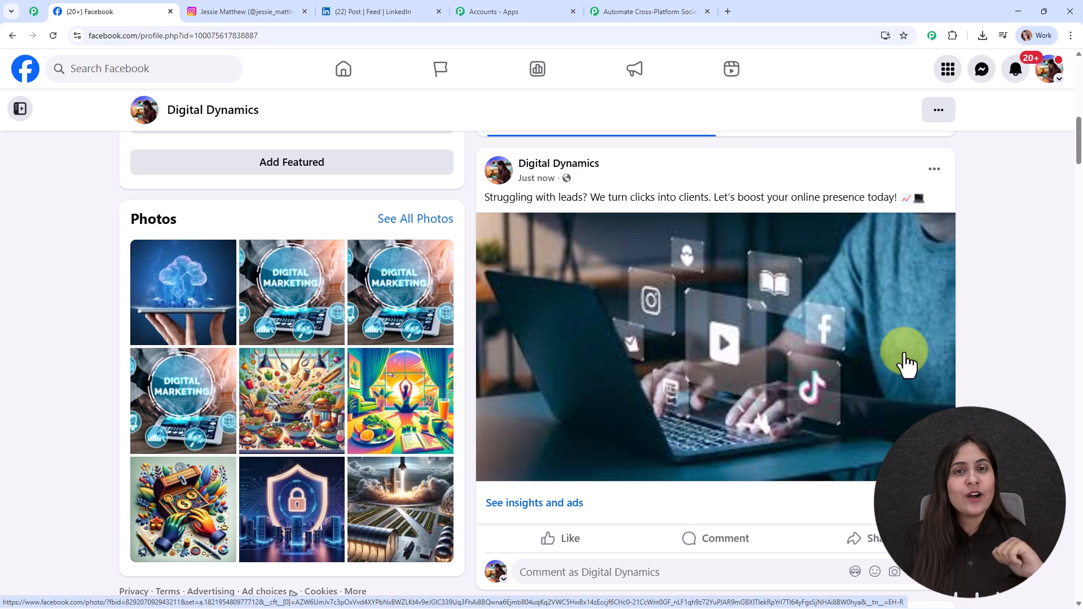
{"action": "left_click", "coordinate": [241, 2]}
{"action": "left_click", "coordinate": [54, 36]}
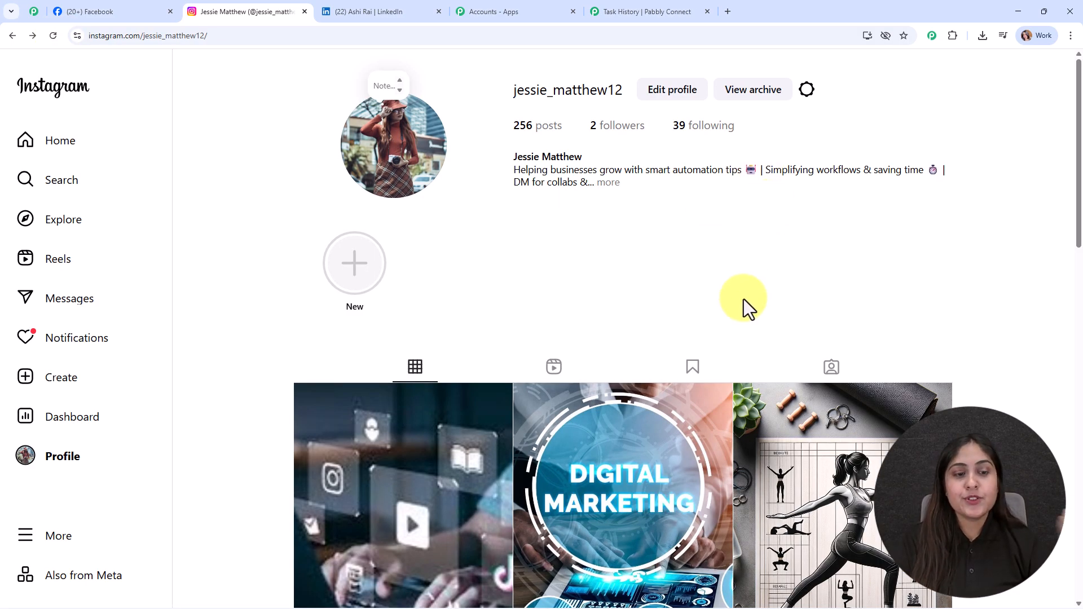
{"action": "left_click", "coordinate": [399, 481]}
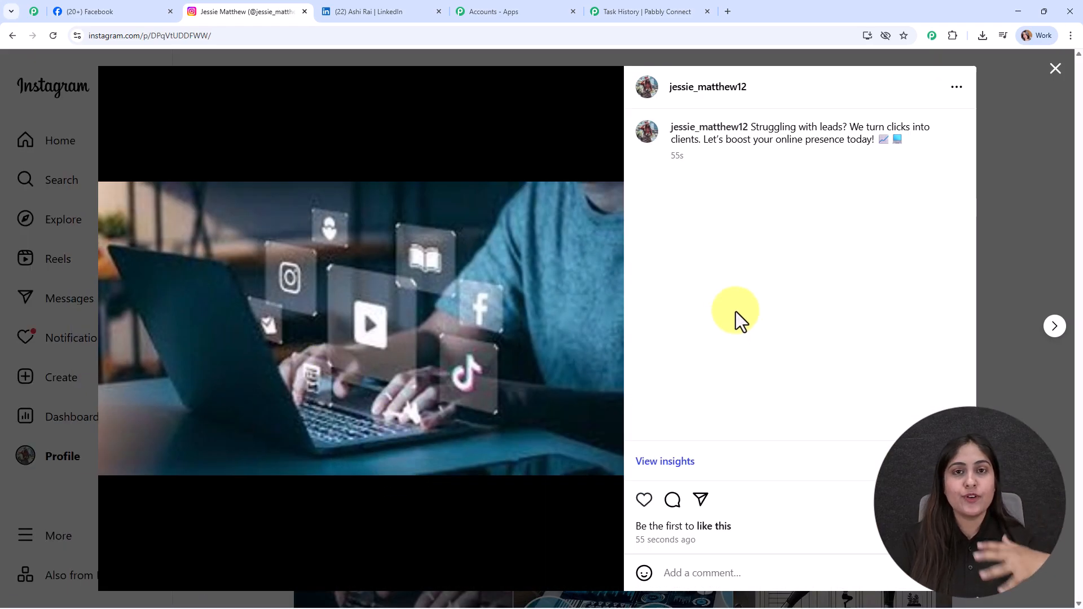
{"action": "left_click", "coordinate": [1055, 69]}
Step: Open the newest post in the LinkedIn profile's activity, then return to the Facebook page
{"action": "left_click", "coordinate": [425, 16]}
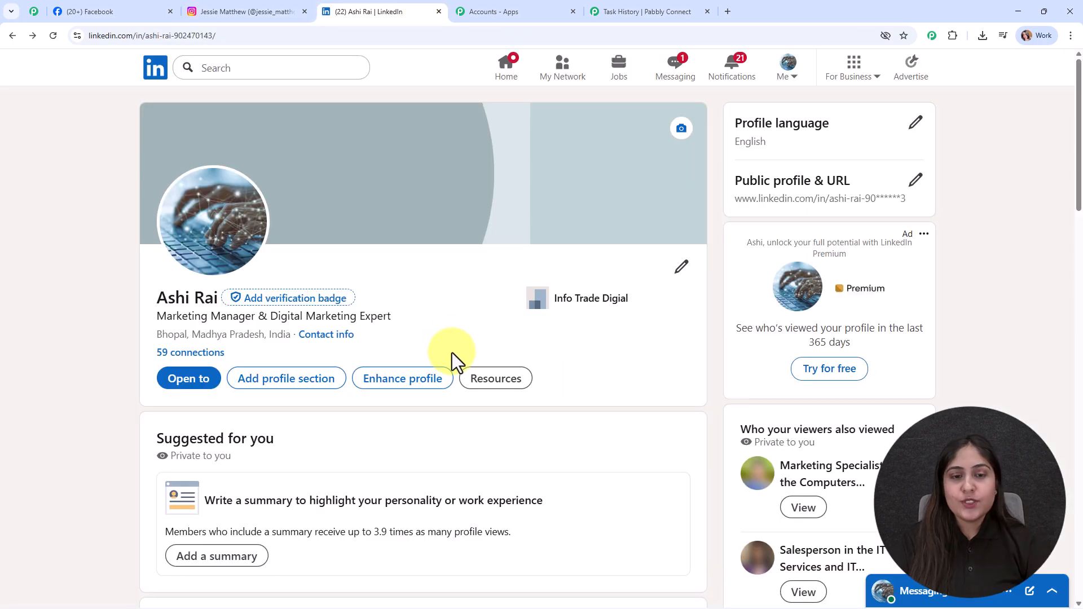
{"action": "scroll", "coordinate": [454, 368], "scroll_direction": "down", "scroll_amount": 10}
{"action": "scroll", "coordinate": [454, 368], "scroll_direction": "up", "scroll_amount": 3}
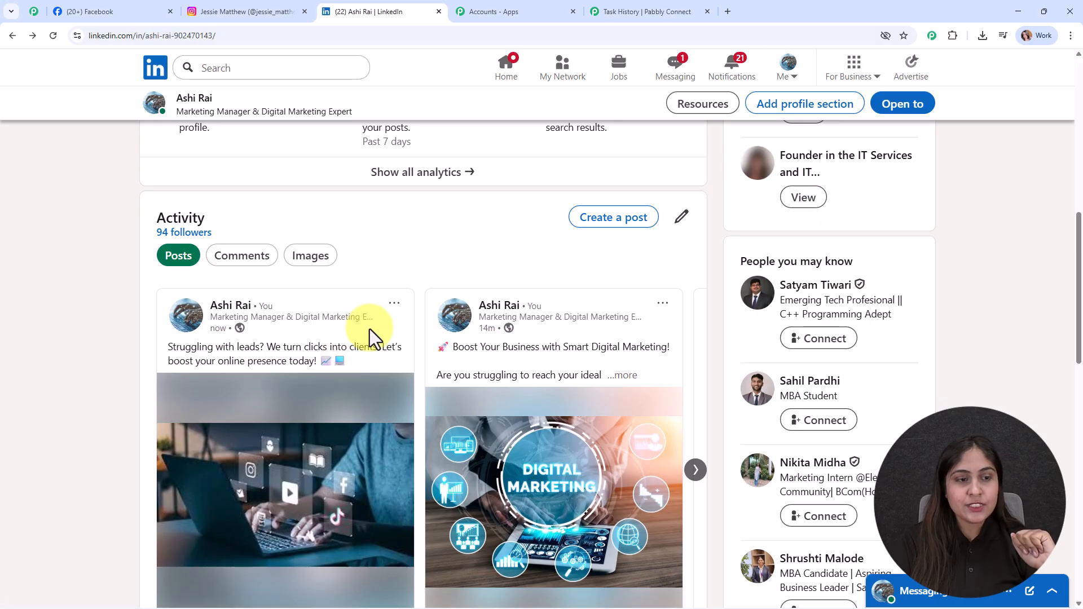
{"action": "left_click", "coordinate": [336, 381]}
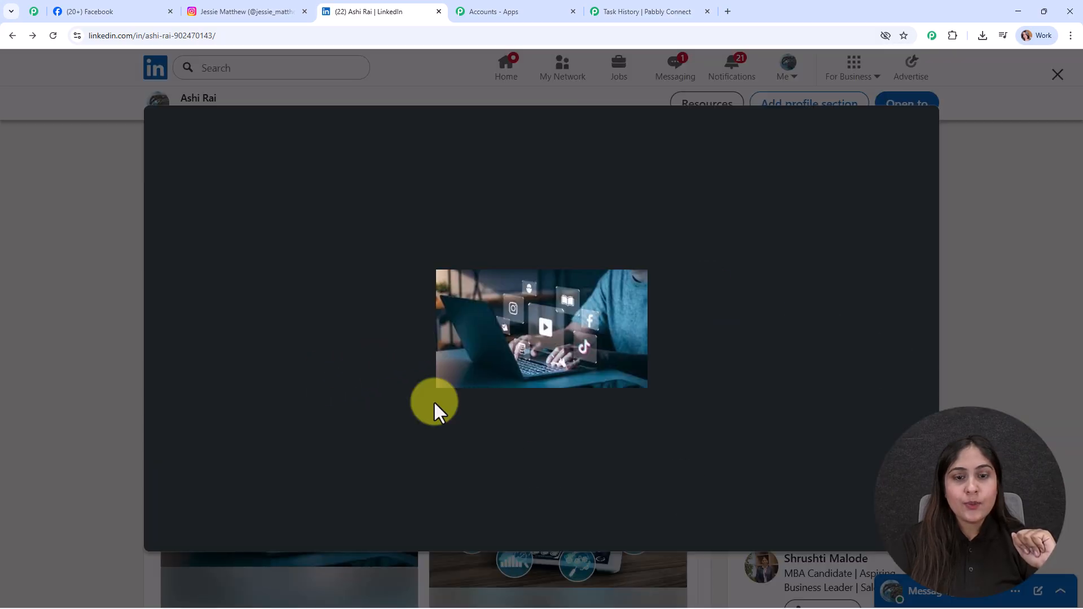
{"action": "left_click", "coordinate": [73, 310]}
{"action": "left_click", "coordinate": [386, 361]}
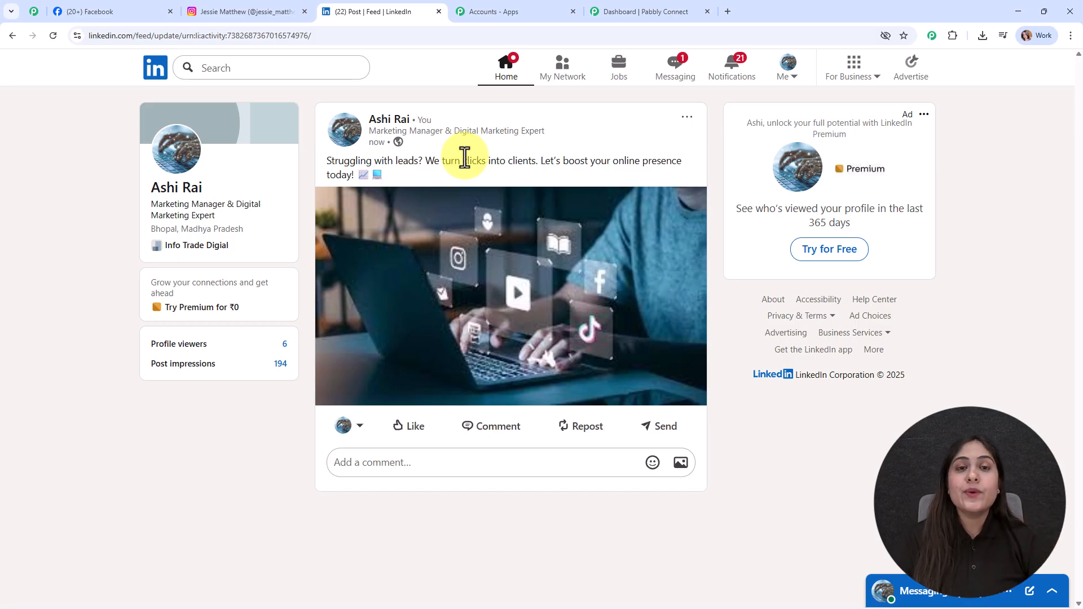
{"action": "left_click", "coordinate": [76, 6]}
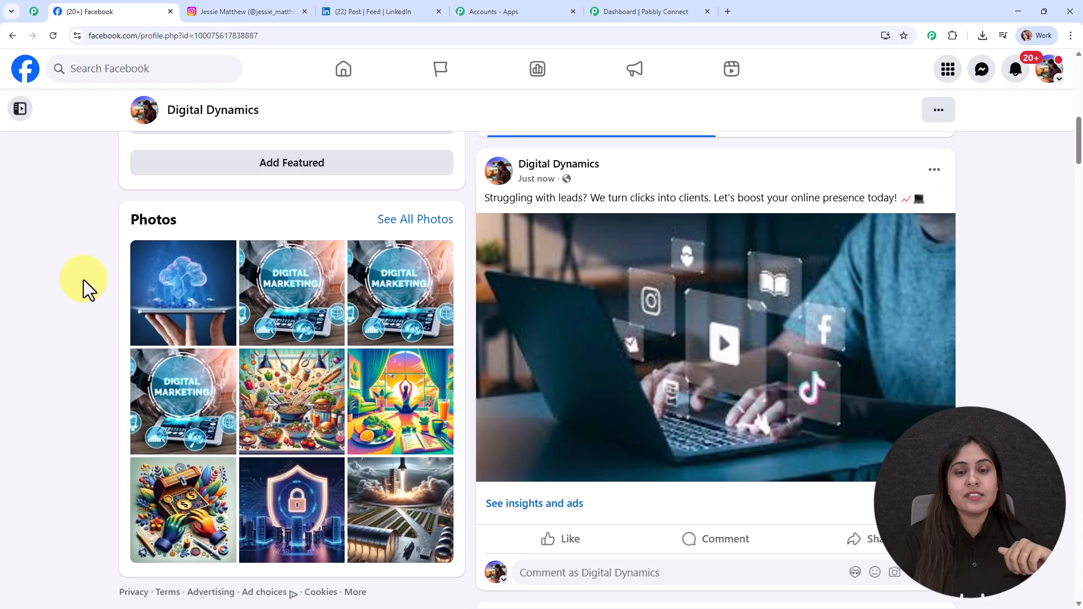
{"action": "scroll", "coordinate": [84, 280], "scroll_direction": "up", "scroll_amount": 10}
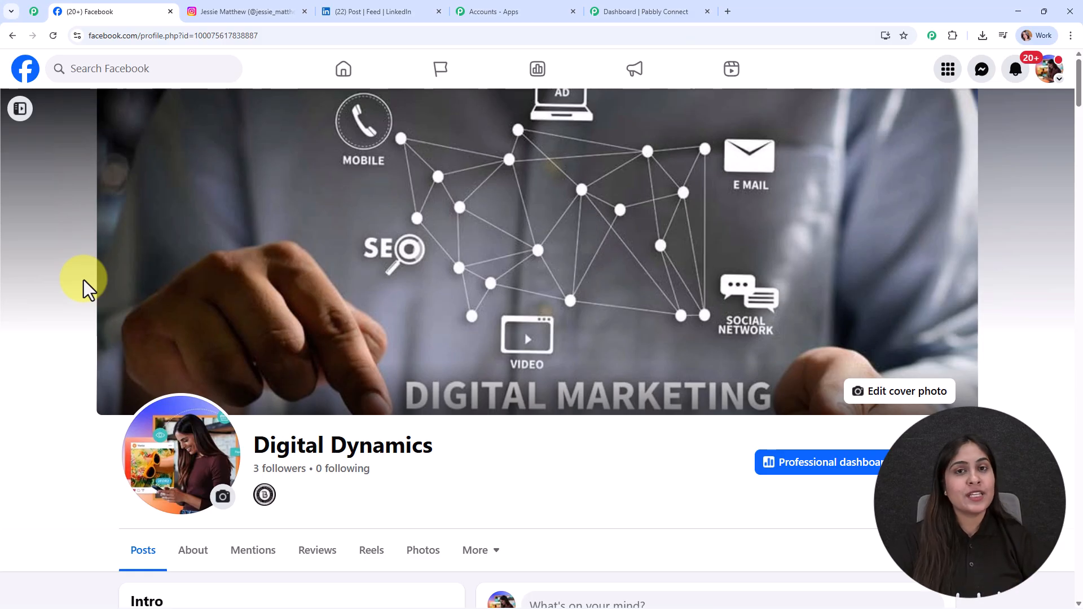
{"action": "left_click", "coordinate": [640, 10]}
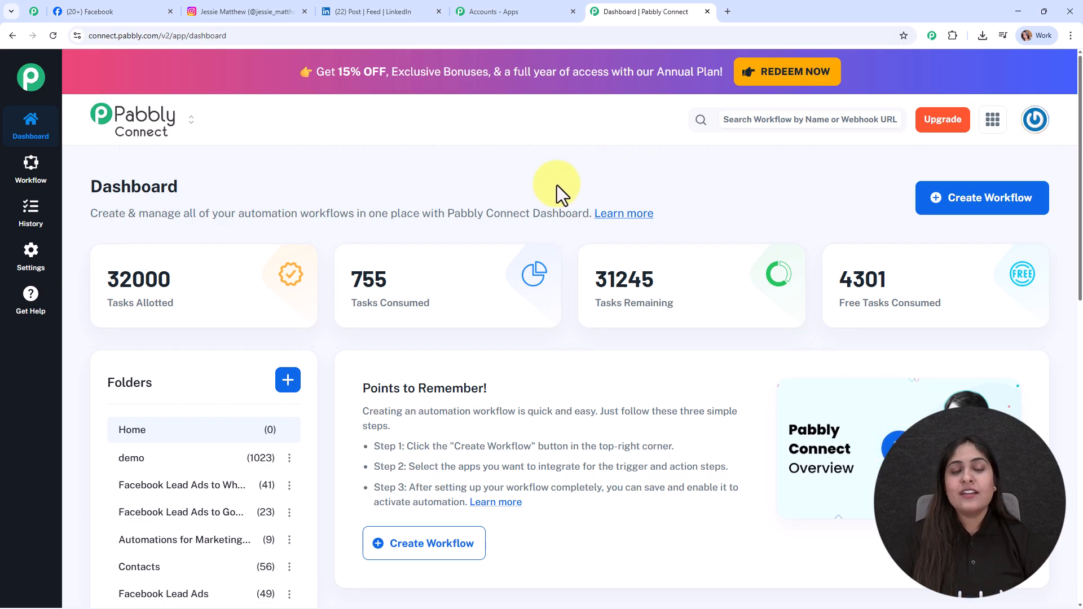
{"action": "left_click", "coordinate": [551, 9]}
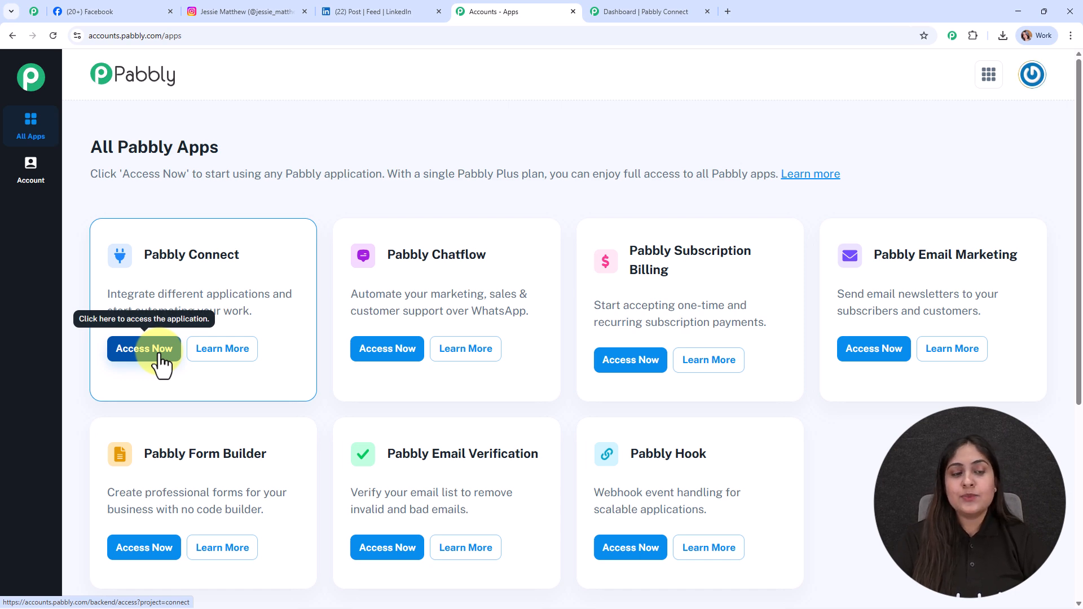
{"action": "left_click", "coordinate": [640, 9]}
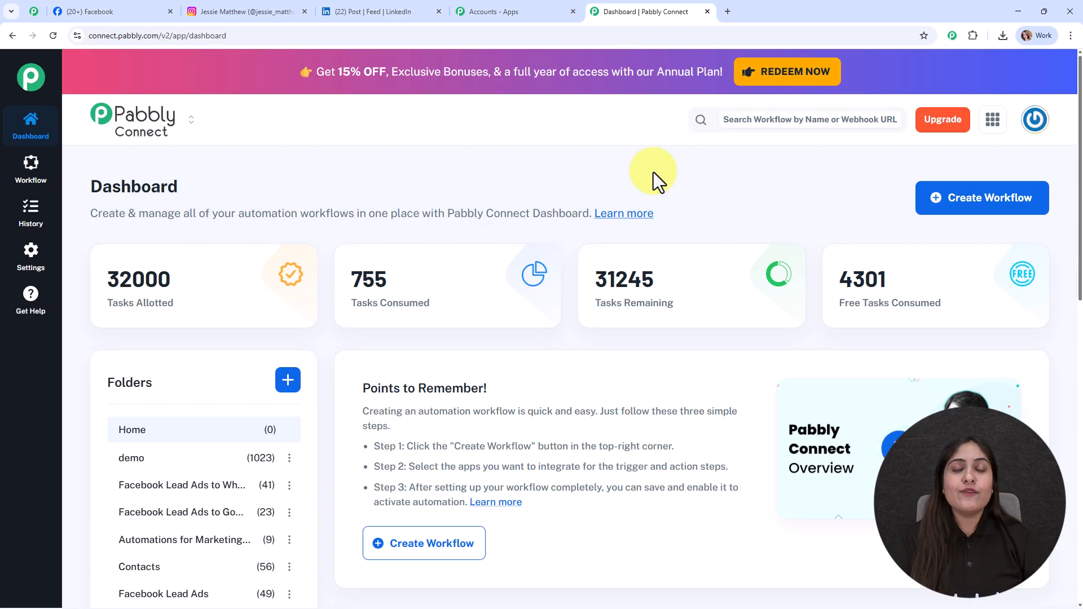
Step: Scroll through the Pabbly Community page
{"action": "left_click", "coordinate": [26, 6]}
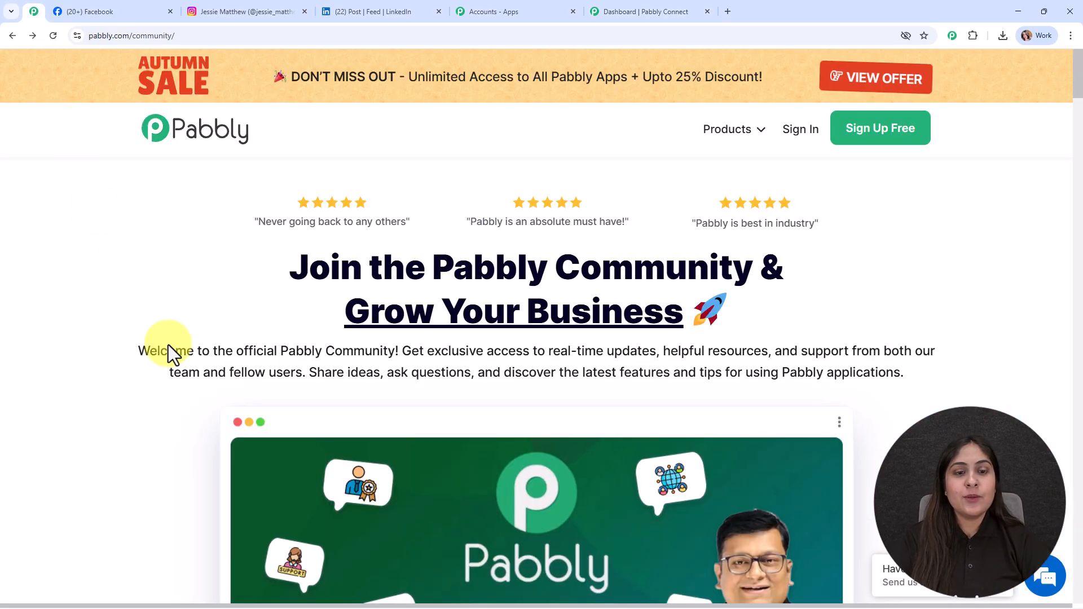
{"action": "scroll", "coordinate": [343, 410], "scroll_direction": "down", "scroll_amount": 7}
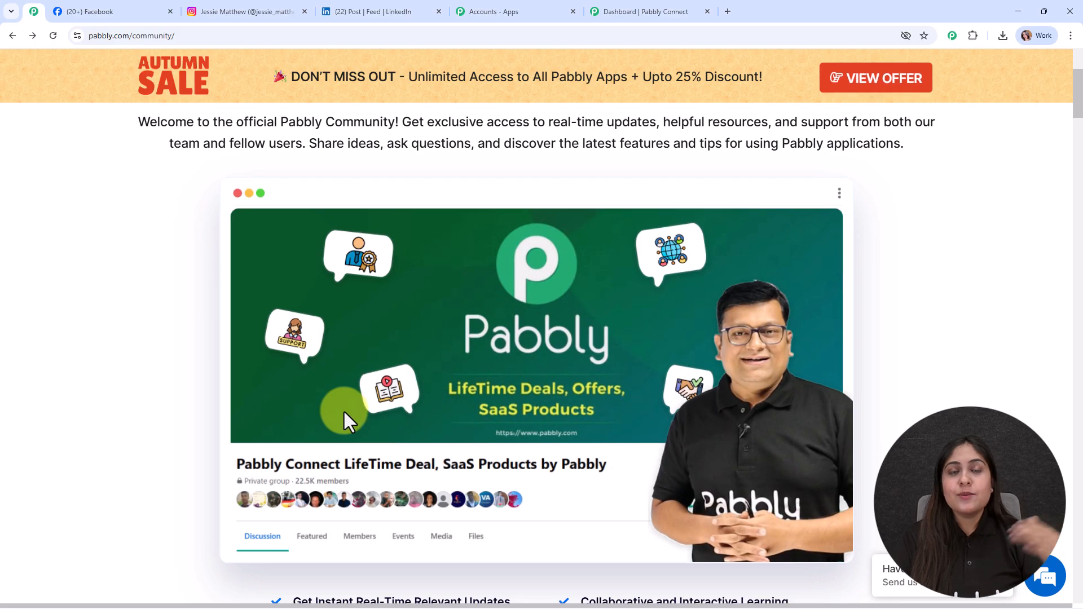
{"action": "scroll", "coordinate": [345, 412], "scroll_direction": "down", "scroll_amount": 8}
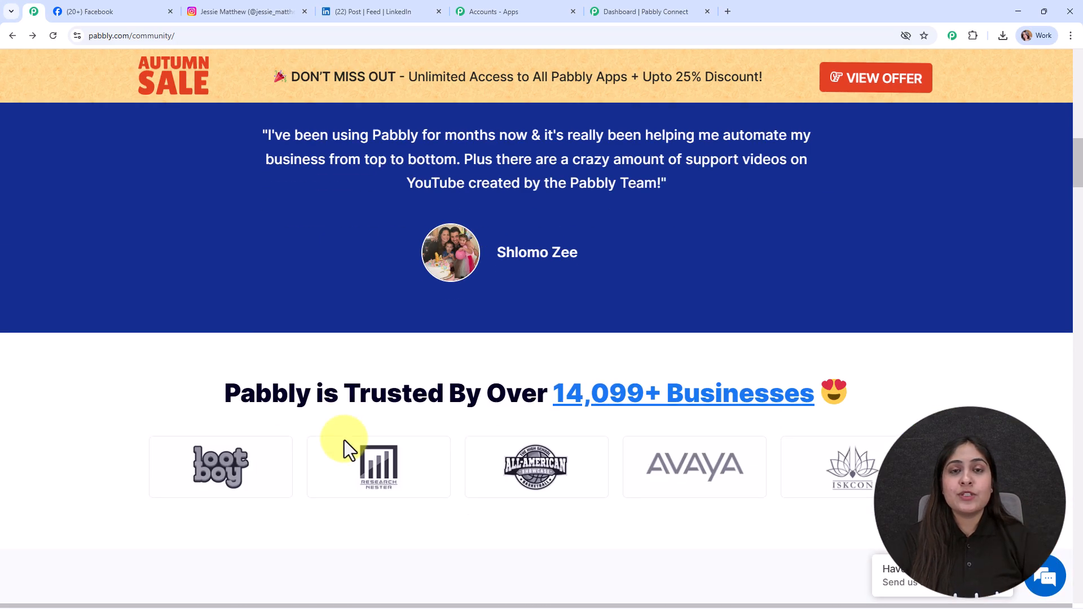
{"action": "scroll", "coordinate": [344, 439], "scroll_direction": "down", "scroll_amount": 7}
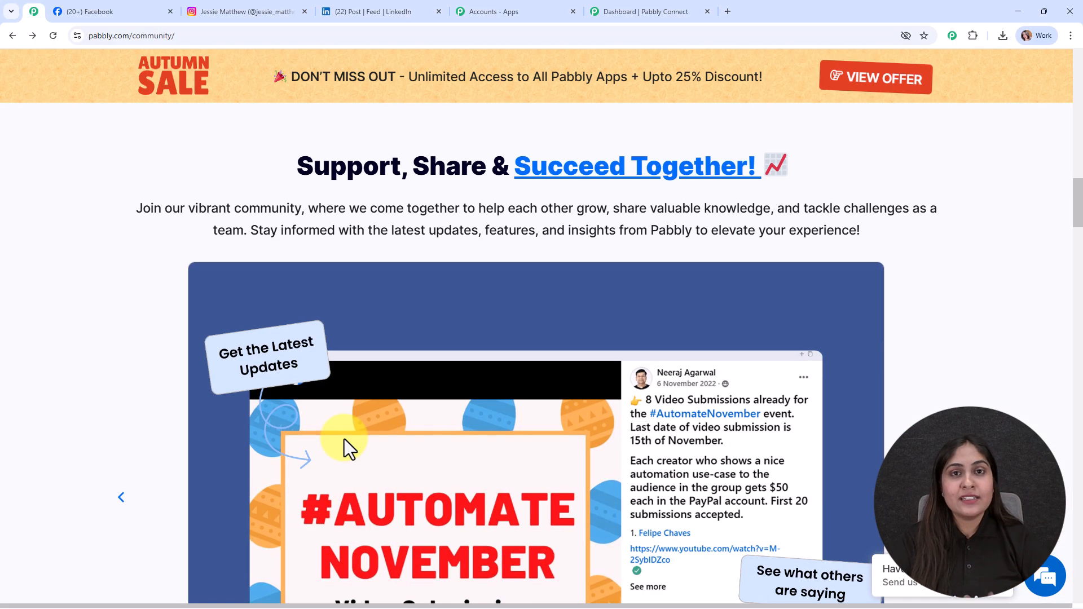
{"action": "scroll", "coordinate": [344, 439], "scroll_direction": "down", "scroll_amount": 3}
{"action": "scroll", "coordinate": [343, 436], "scroll_direction": "down", "scroll_amount": 9}
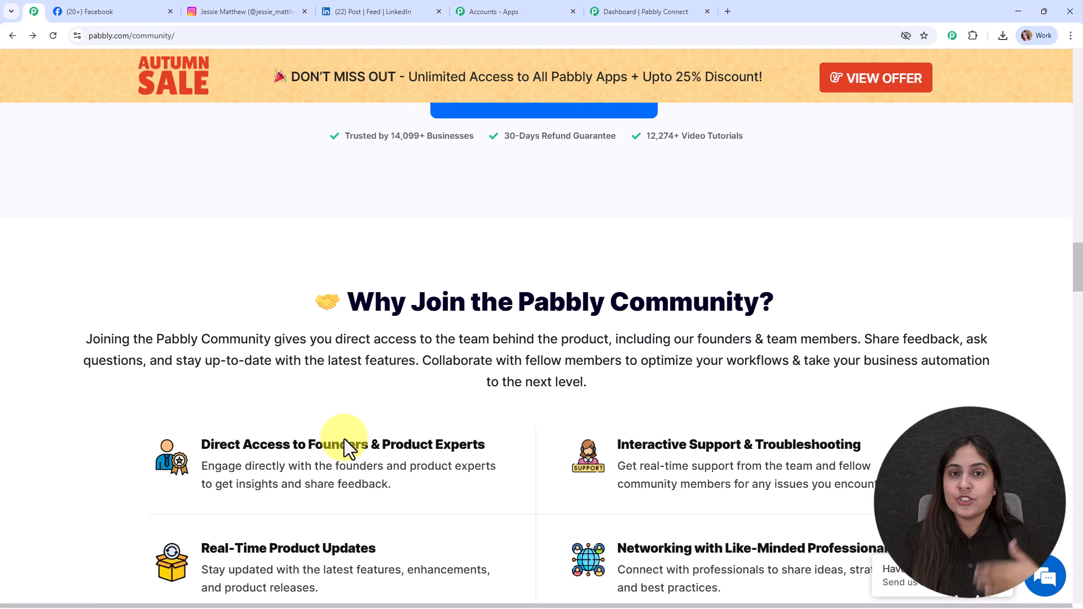
{"action": "scroll", "coordinate": [344, 439], "scroll_direction": "down", "scroll_amount": 8}
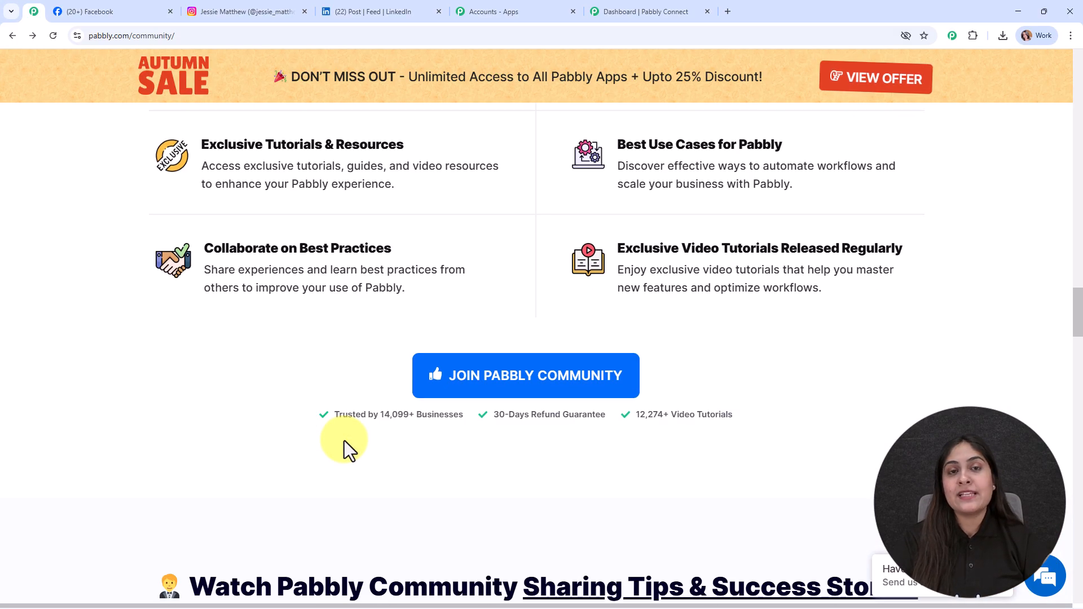
{"action": "scroll", "coordinate": [344, 442], "scroll_direction": "down", "scroll_amount": 4}
{"action": "scroll", "coordinate": [344, 446], "scroll_direction": "down", "scroll_amount": 4}
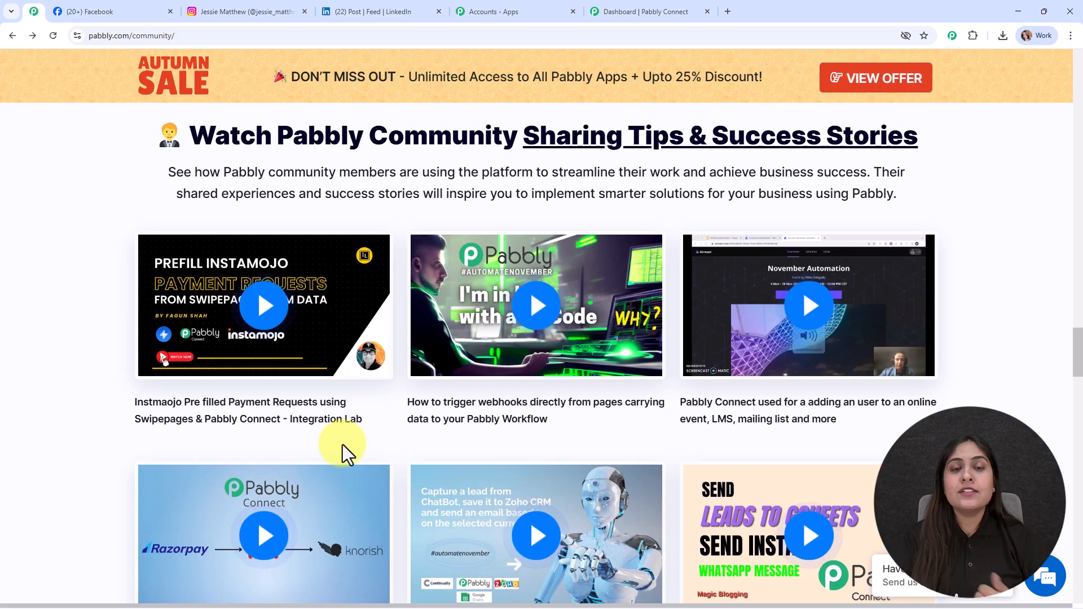
{"action": "scroll", "coordinate": [344, 445], "scroll_direction": "down", "scroll_amount": 5}
{"action": "scroll", "coordinate": [344, 438], "scroll_direction": "down", "scroll_amount": 18}
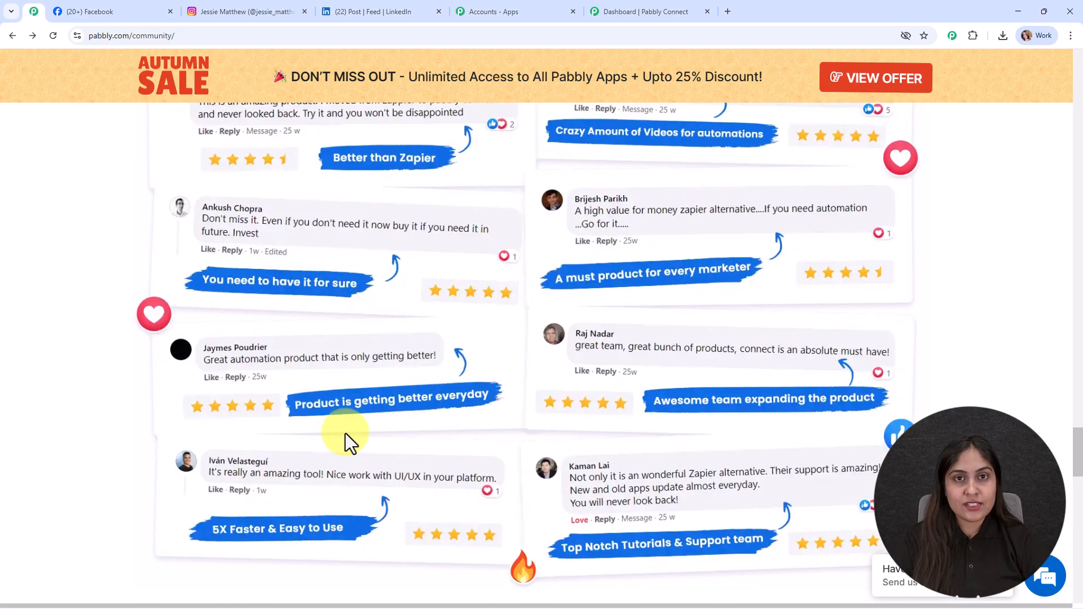
{"action": "scroll", "coordinate": [346, 433], "scroll_direction": "down", "scroll_amount": 18}
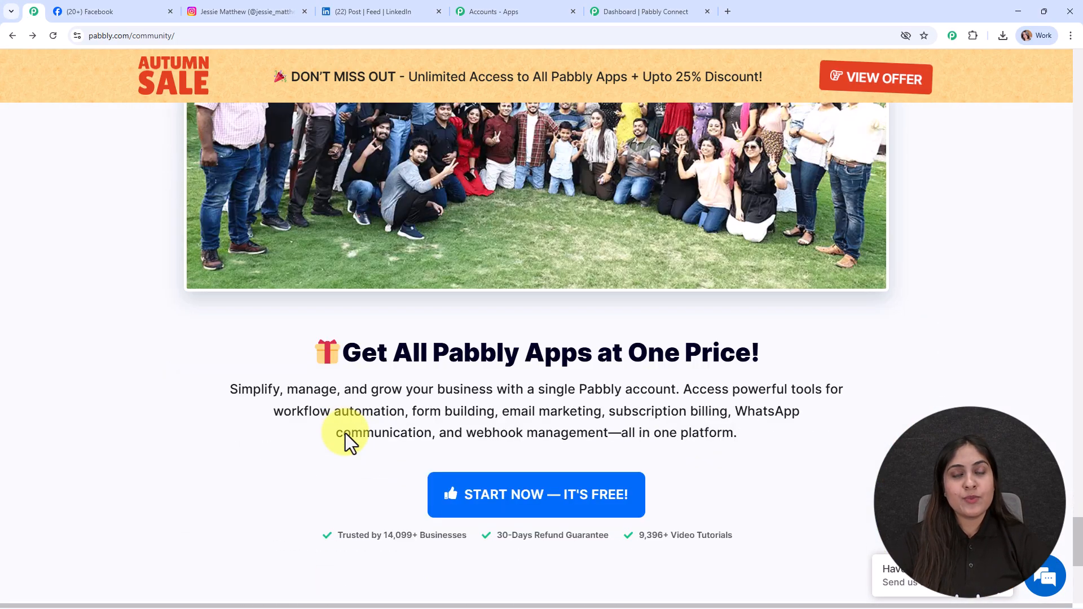
{"action": "scroll", "coordinate": [345, 433], "scroll_direction": "down", "scroll_amount": 3}
{"action": "scroll", "coordinate": [345, 434], "scroll_direction": "up", "scroll_amount": 20}
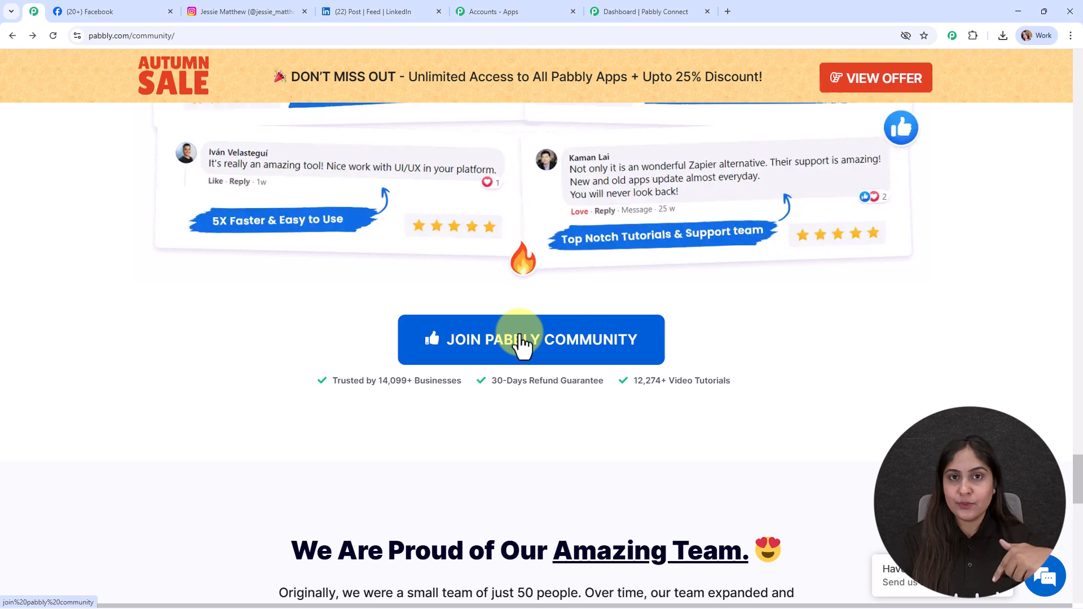
{"action": "left_click_drag", "start_coordinate": [1075, 451], "coordinate": [1061, 74]}
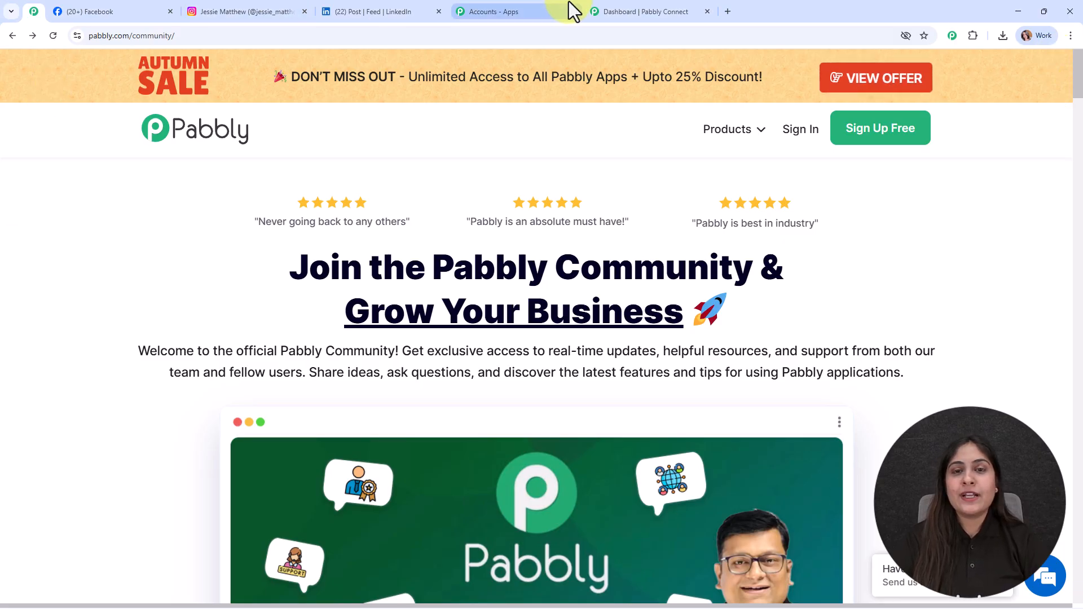
Step: Start creating a new workflow from the Pabbly Connect dashboard
{"action": "left_click", "coordinate": [660, 11]}
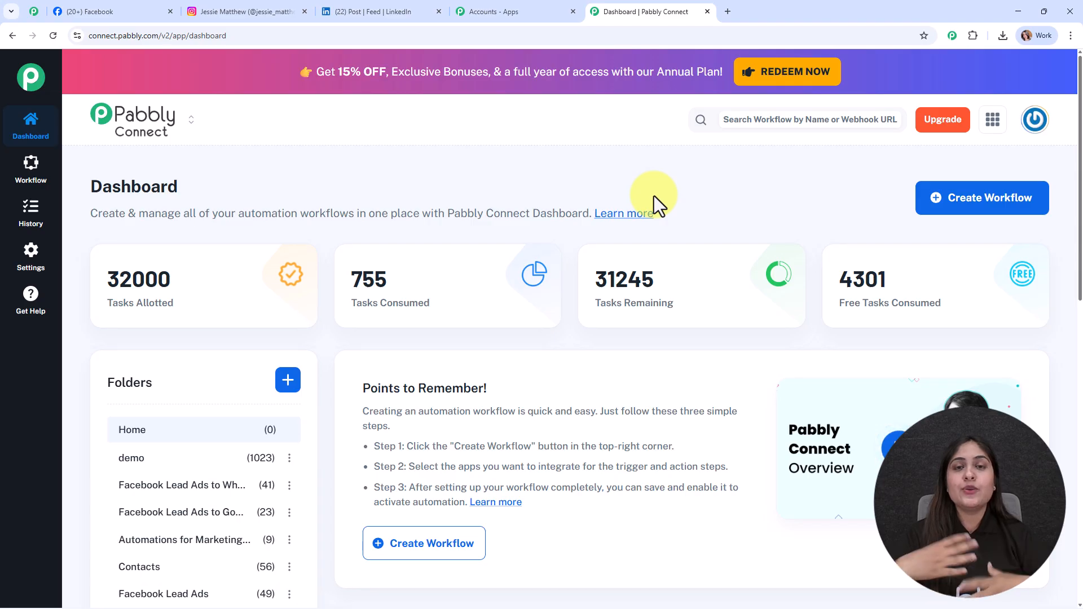
{"action": "left_click", "coordinate": [966, 200]}
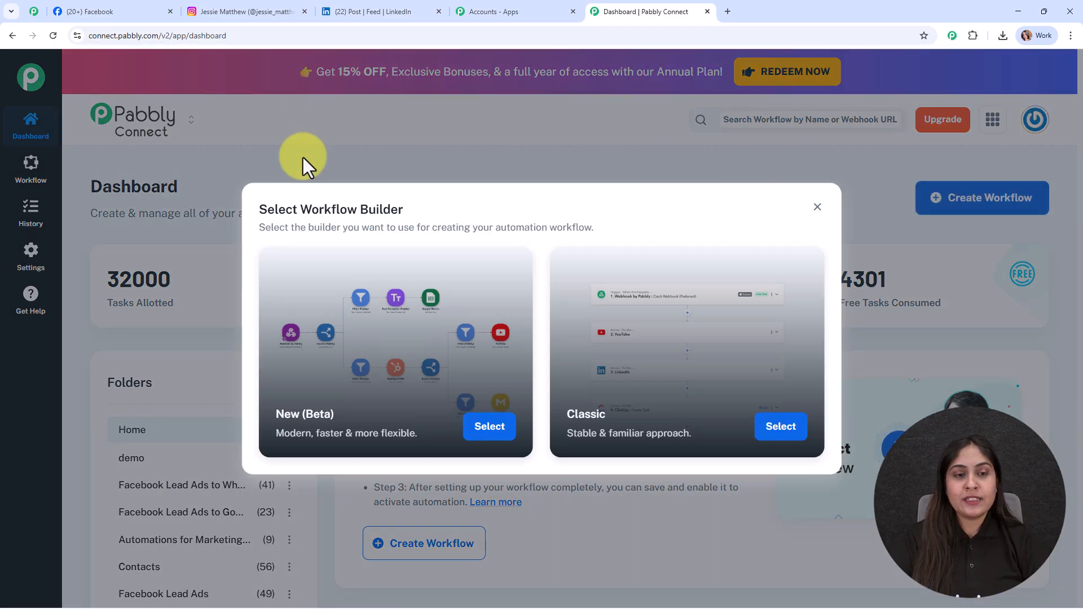
{"action": "left_click_drag", "start_coordinate": [433, 212], "coordinate": [229, 208]}
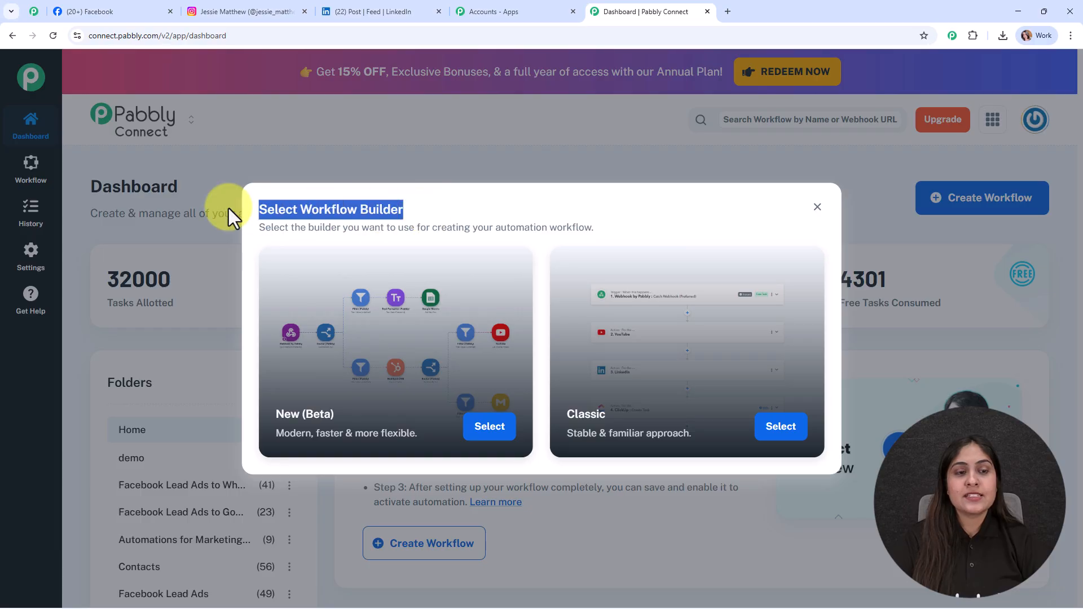
{"action": "left_click", "coordinate": [467, 212]}
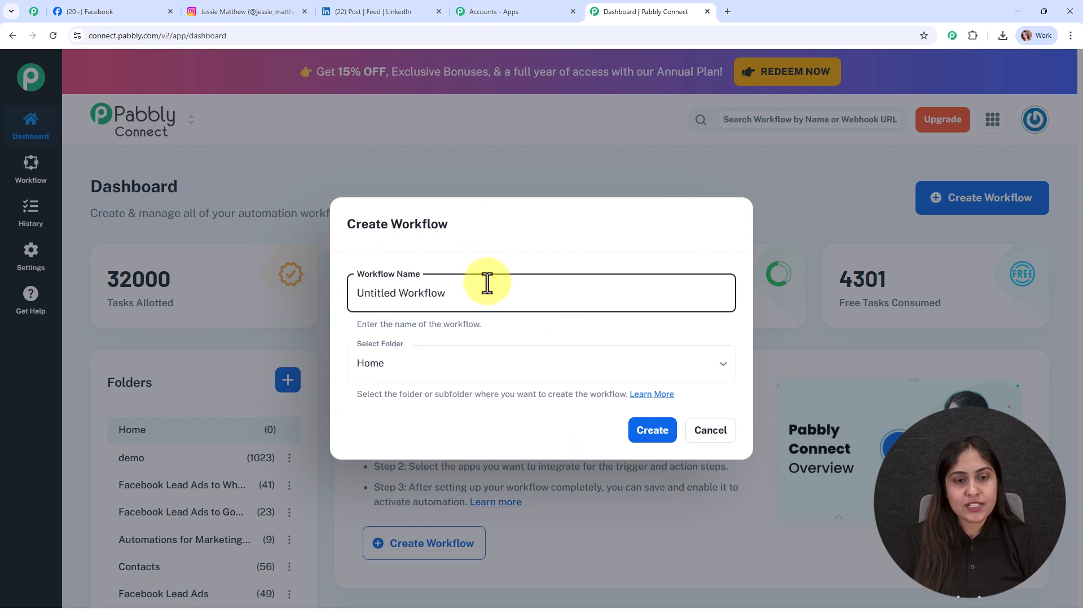
Step: Name the workflow "Automate Cross-Platform Social Media Posting" and place it in the Automations folder
{"action": "left_click_drag", "start_coordinate": [455, 295], "coordinate": [596, 285]}
{"action": "type", "text": "Automate Cross-Platform Social Media Posting"}
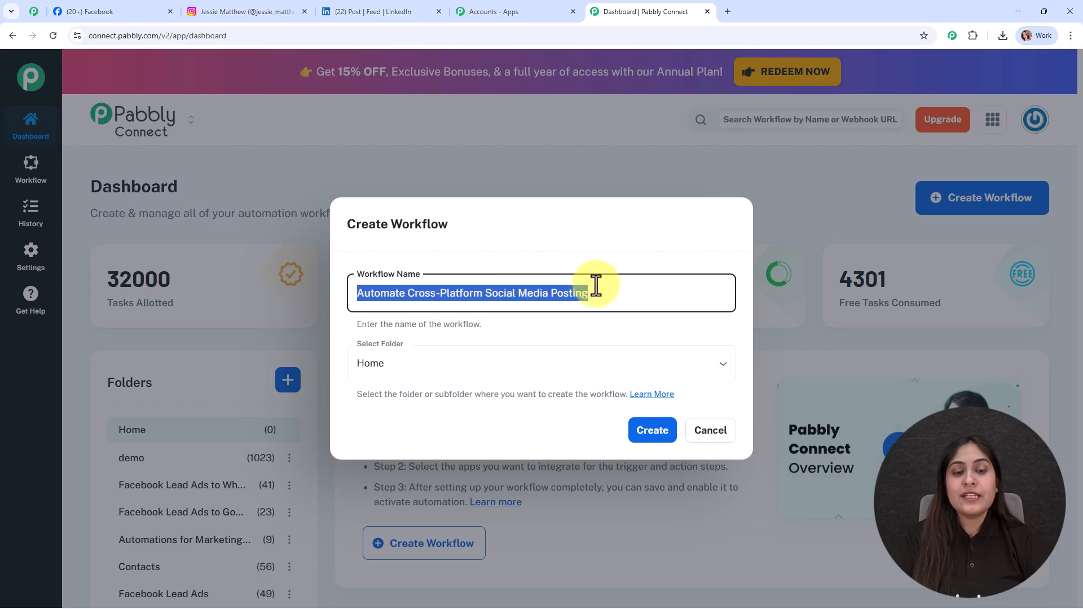
{"action": "left_click", "coordinate": [608, 324]}
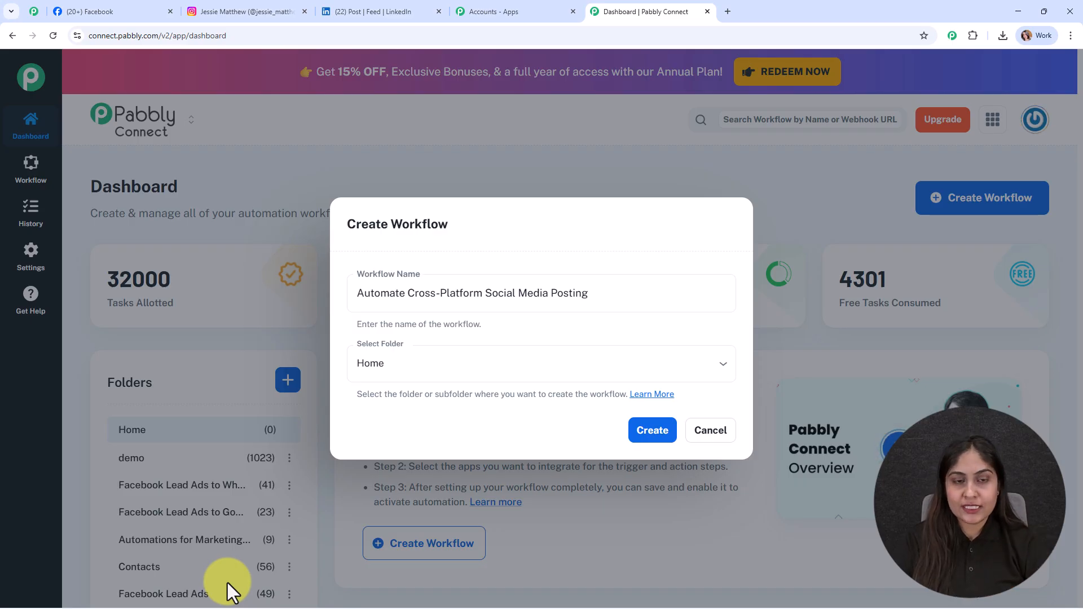
{"action": "left_click", "coordinate": [416, 366]}
{"action": "scroll", "coordinate": [416, 305], "scroll_direction": "down", "scroll_amount": 2}
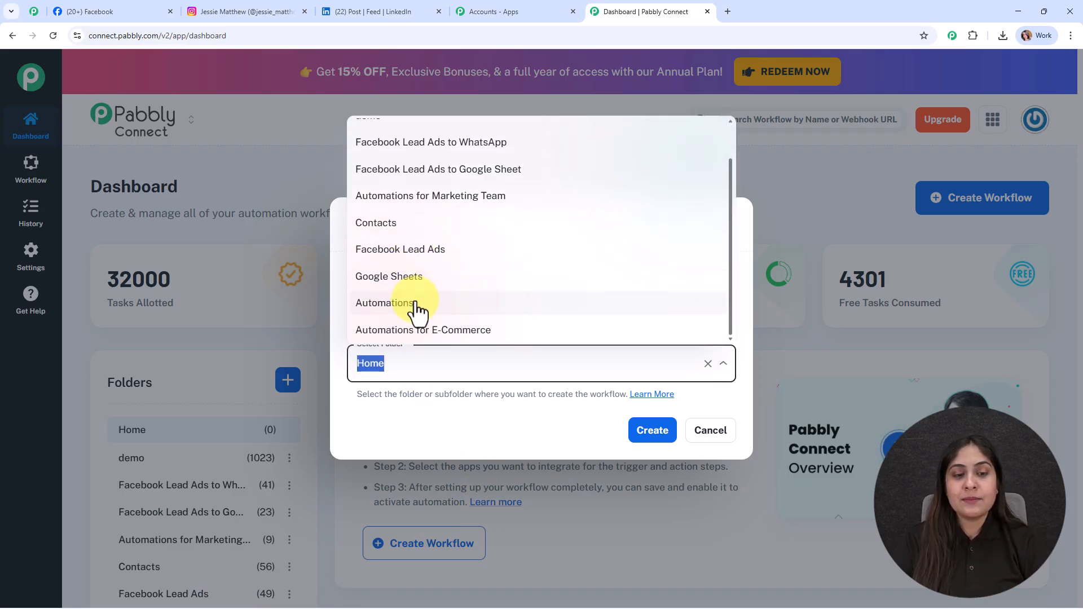
{"action": "left_click", "coordinate": [418, 307]}
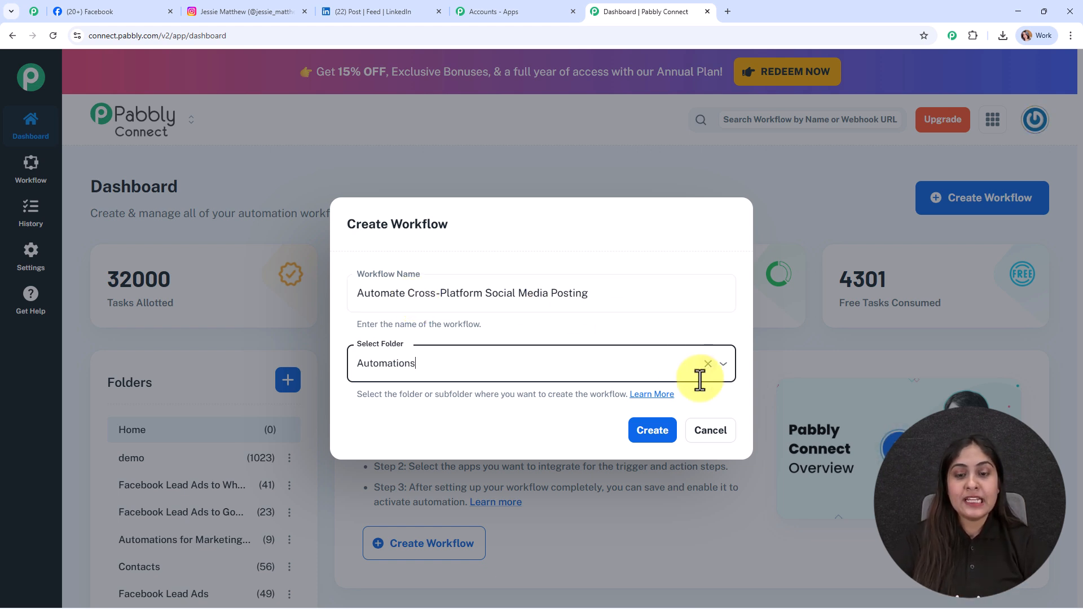
Step: Read the help article on workflow folders, then return to the dialog
{"action": "left_click", "coordinate": [663, 397]}
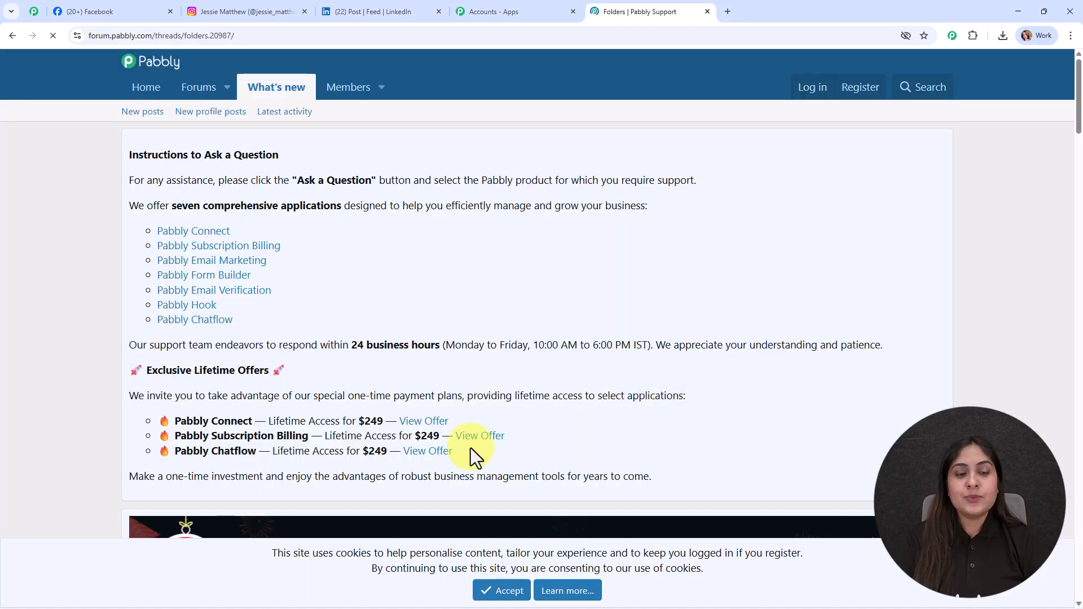
{"action": "scroll", "coordinate": [470, 448], "scroll_direction": "down", "scroll_amount": 12}
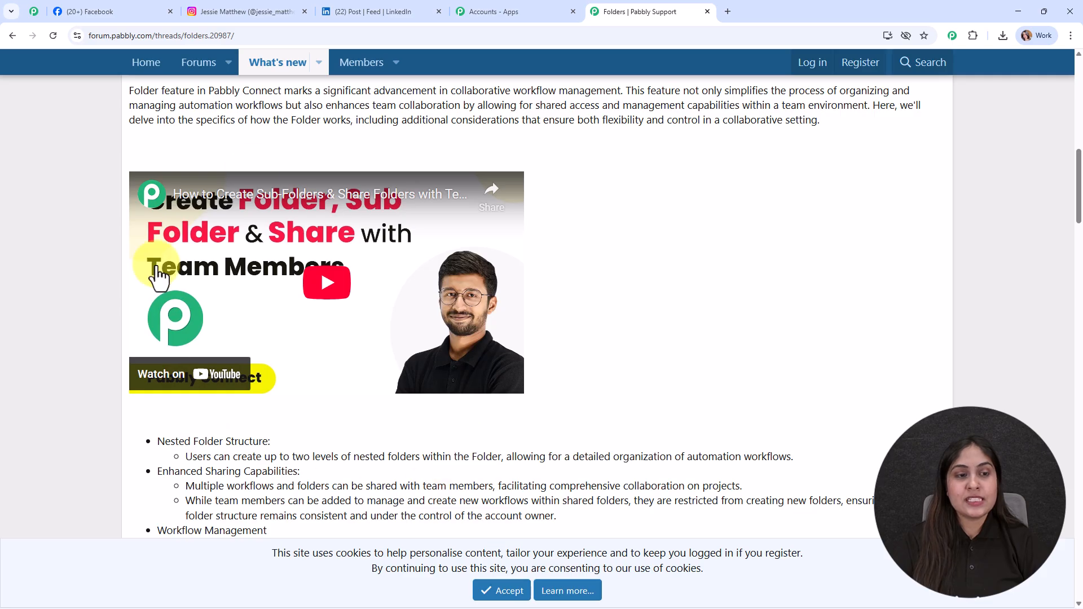
{"action": "scroll", "coordinate": [469, 470], "scroll_direction": "down", "scroll_amount": 7}
{"action": "scroll", "coordinate": [468, 472], "scroll_direction": "down", "scroll_amount": 8}
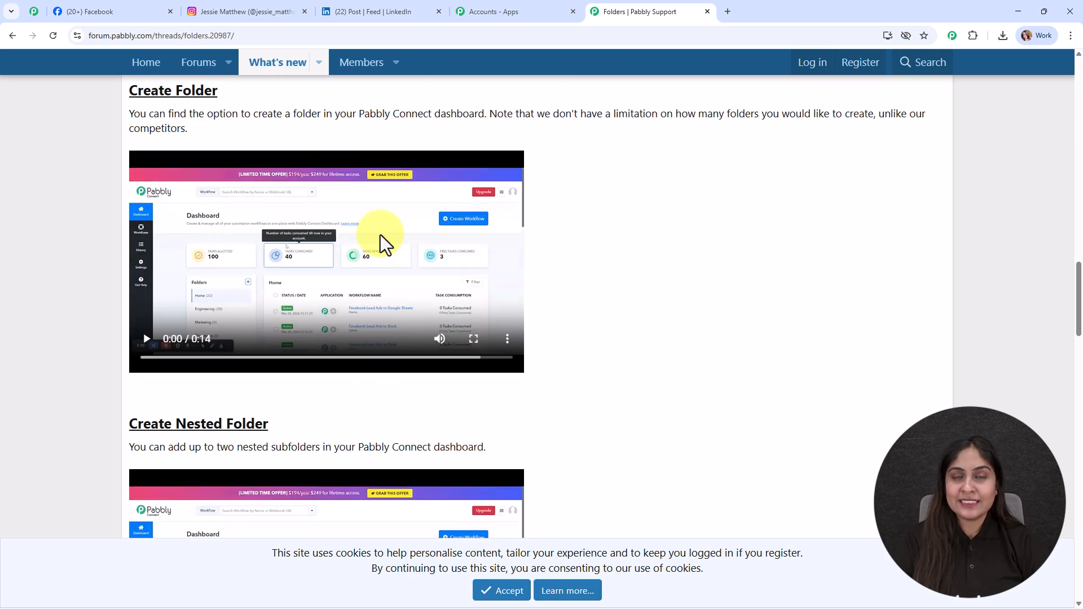
{"action": "left_click", "coordinate": [12, 36]}
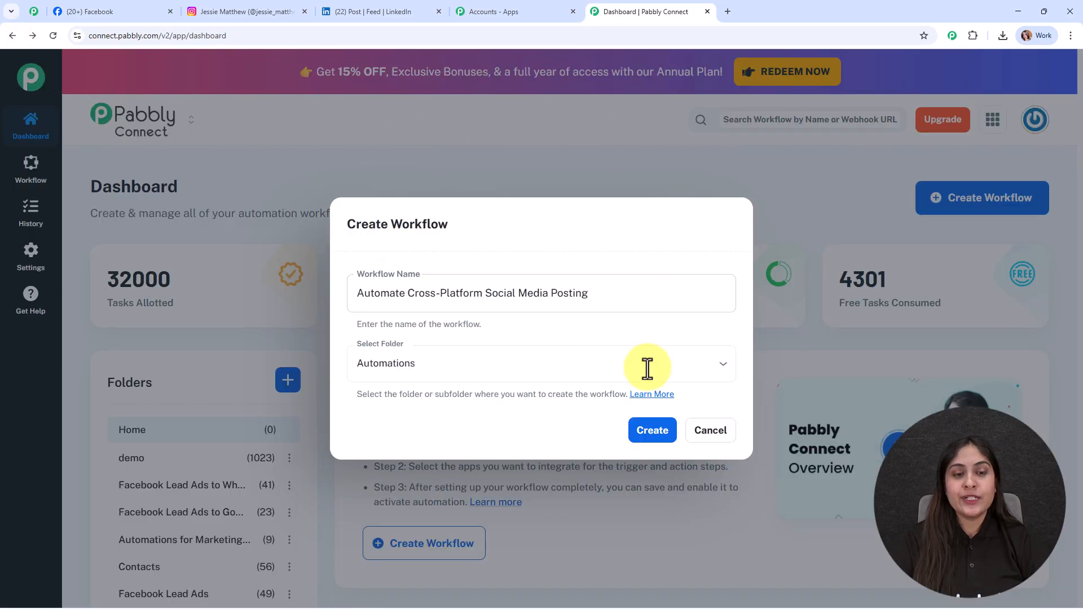
Step: Create the workflow and choose Facebook Pages as its trigger app
{"action": "left_click", "coordinate": [655, 435]}
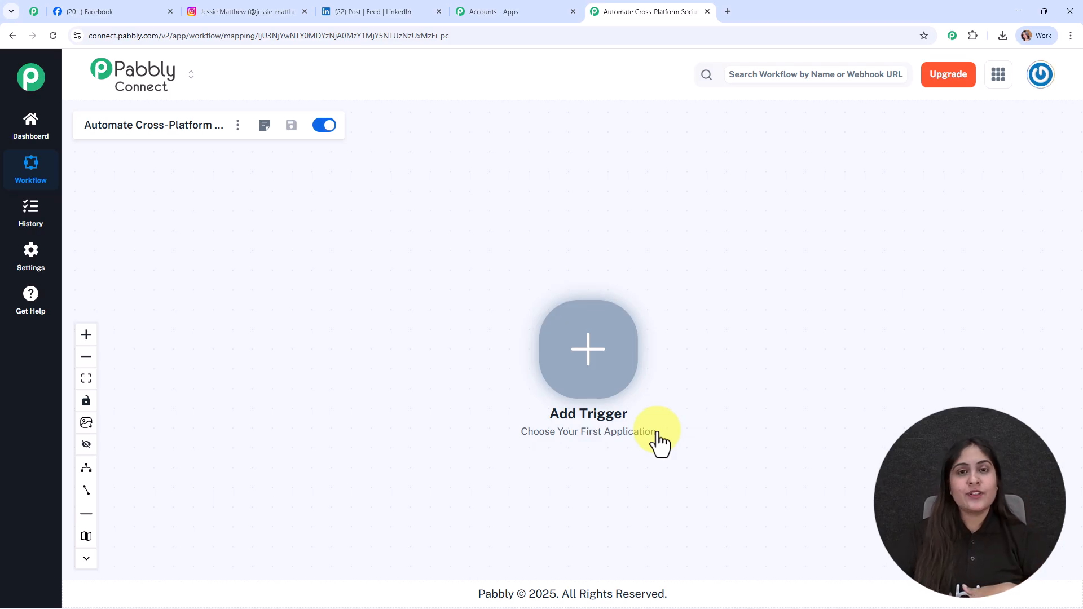
{"action": "left_click", "coordinate": [594, 355]}
{"action": "type", "text": "faceb"}
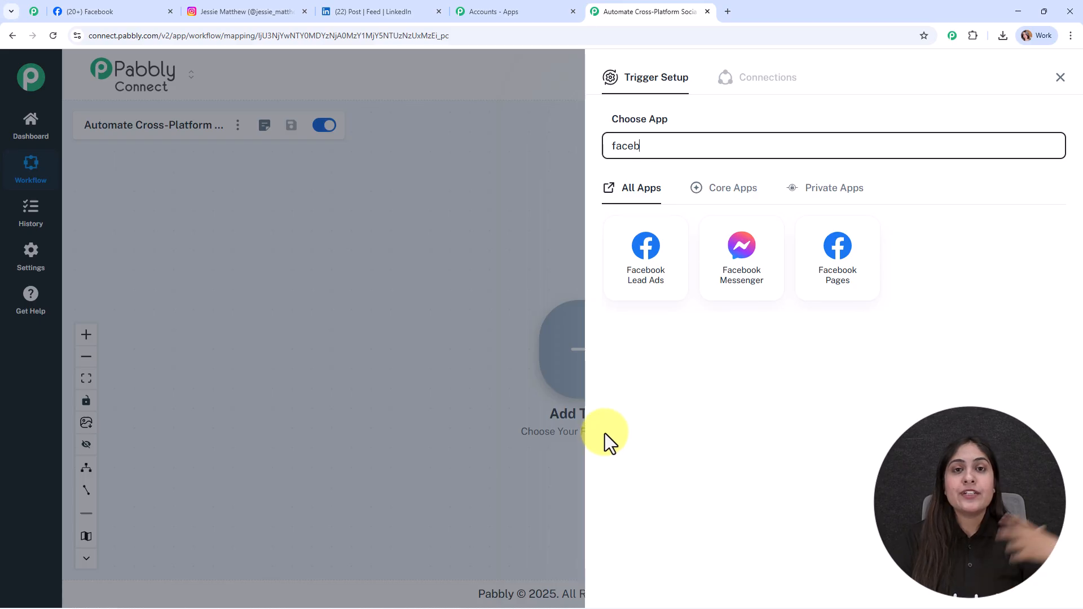
{"action": "left_click", "coordinate": [847, 302]}
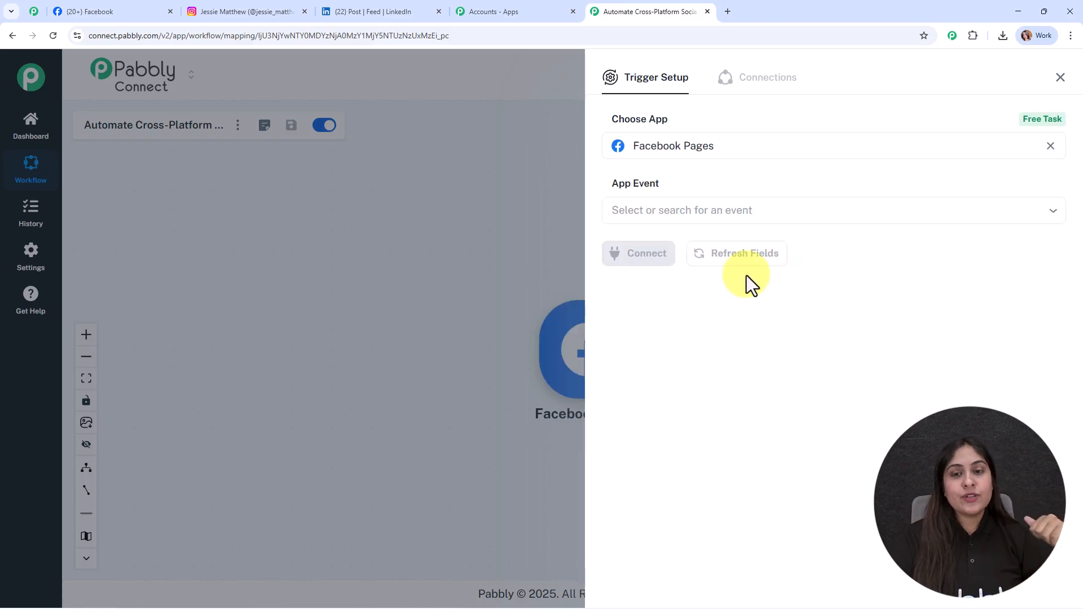
Step: Set the trigger event to New Post and connect a new Facebook Pages account
{"action": "left_click", "coordinate": [658, 215]}
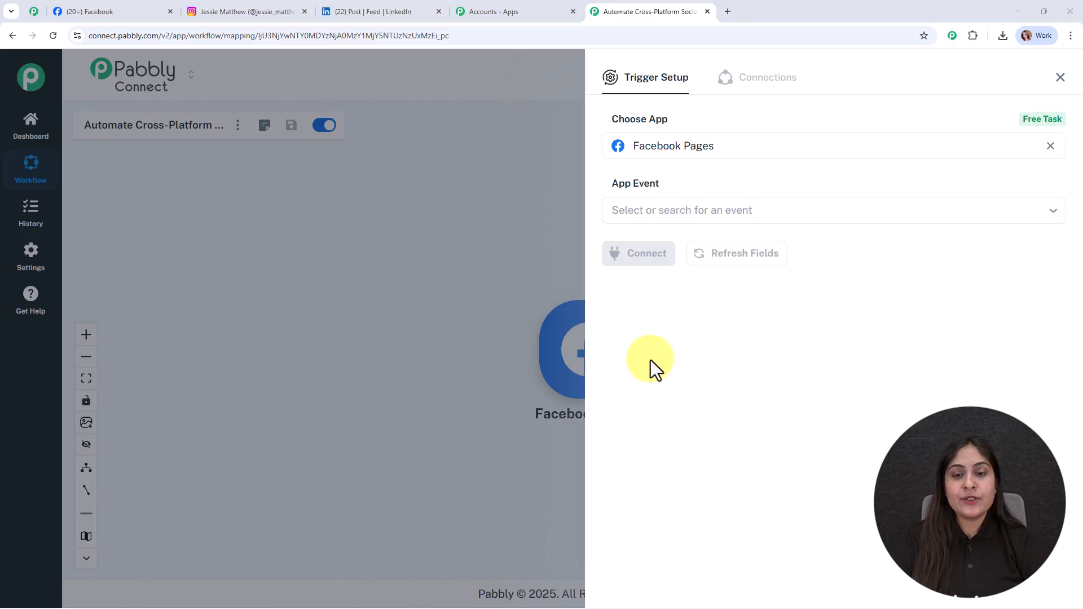
{"action": "left_click", "coordinate": [642, 217]}
{"action": "left_click", "coordinate": [646, 248]}
{"action": "left_click", "coordinate": [646, 261]}
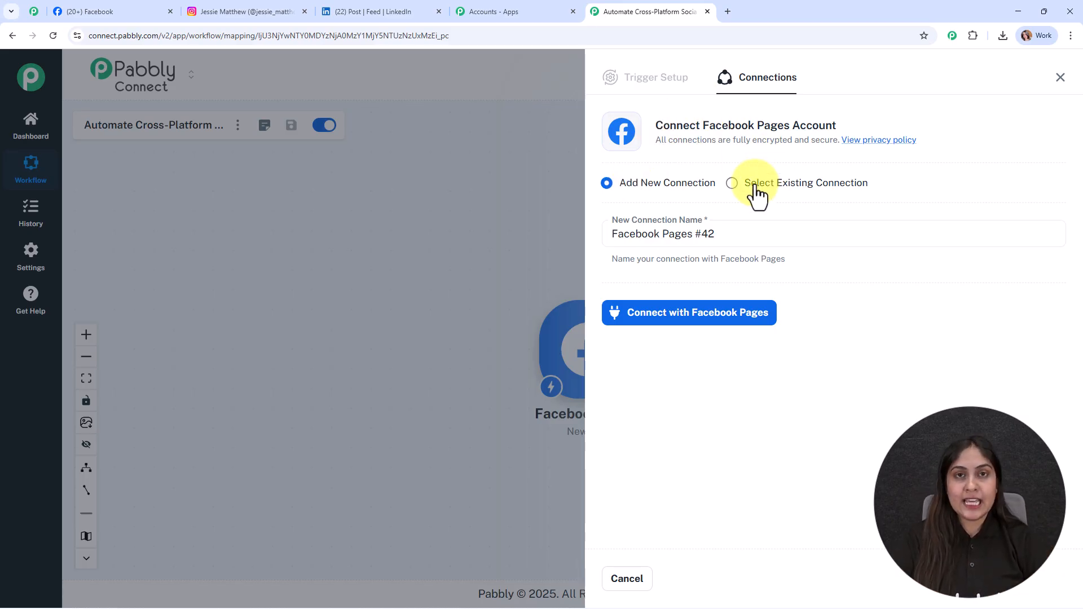
{"action": "left_click", "coordinate": [692, 312]}
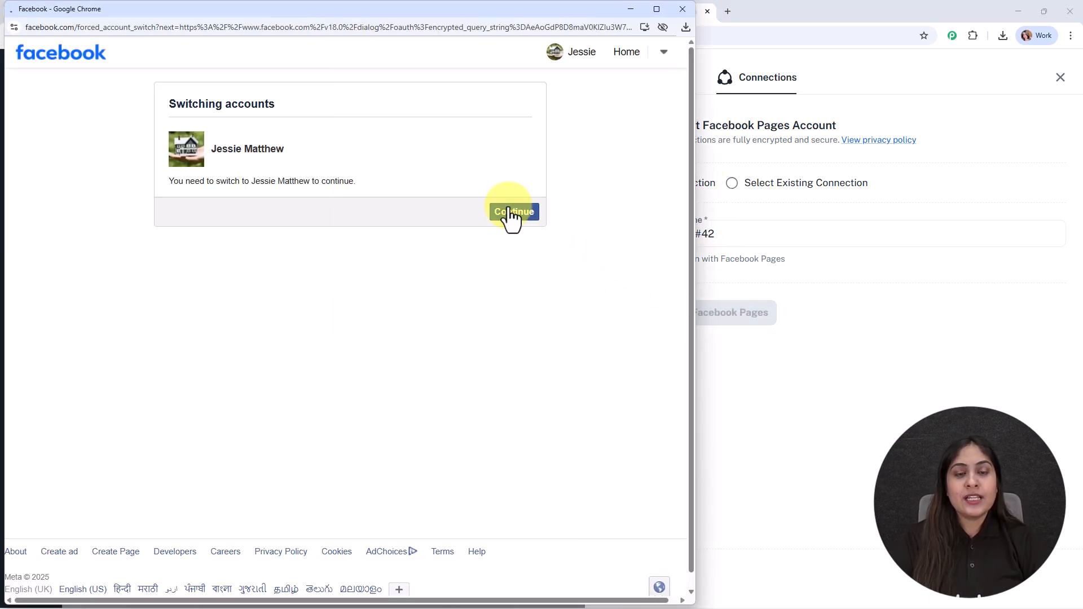
{"action": "left_click", "coordinate": [510, 211]}
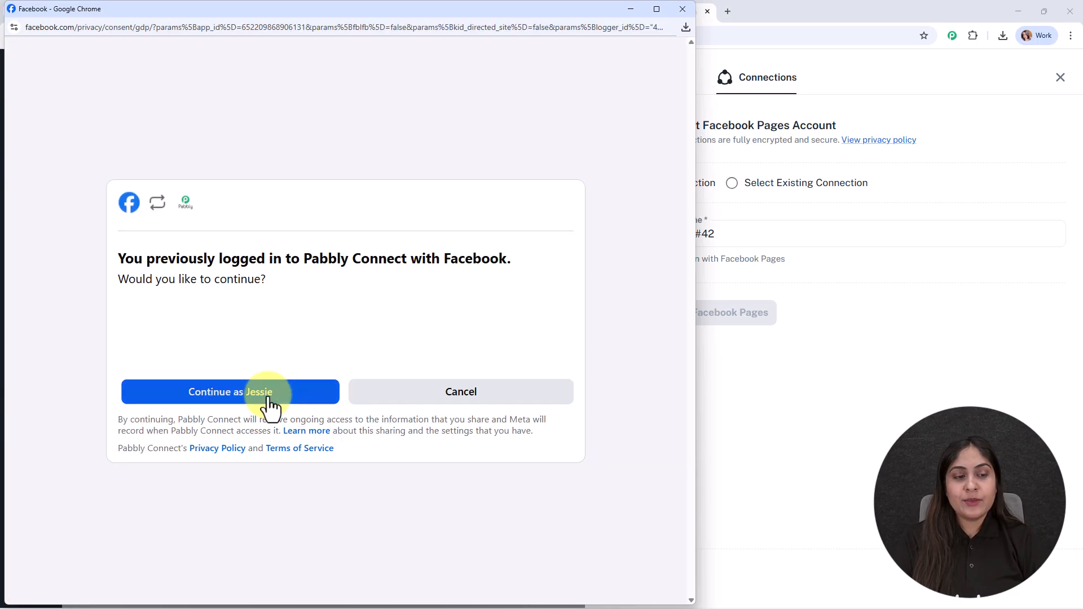
{"action": "left_click", "coordinate": [267, 405]}
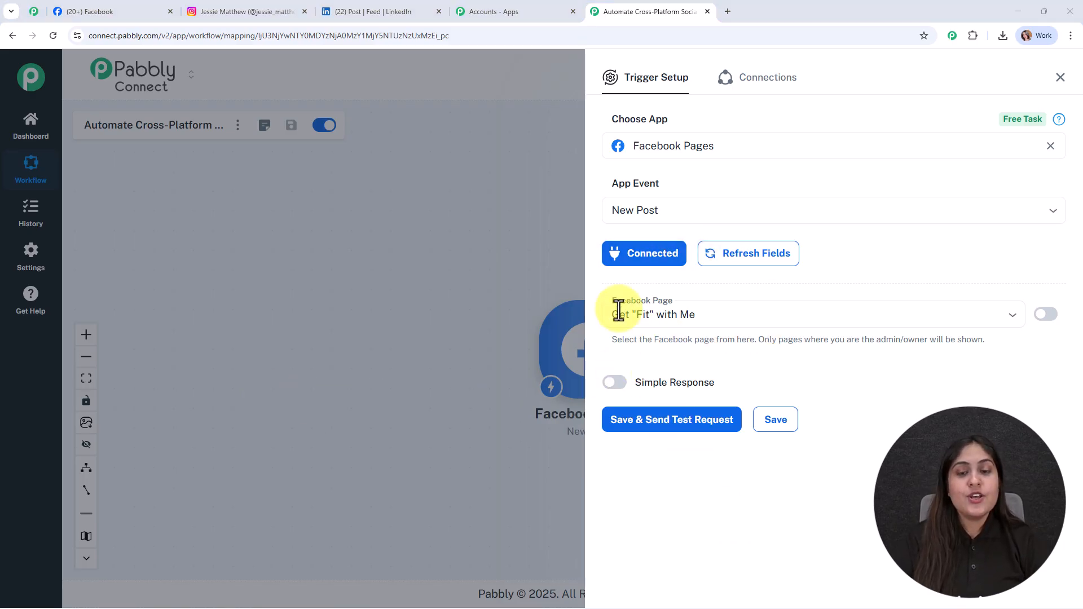
Step: Select Digital Dynamics as the Facebook page for the trigger
{"action": "left_click", "coordinate": [109, 11]}
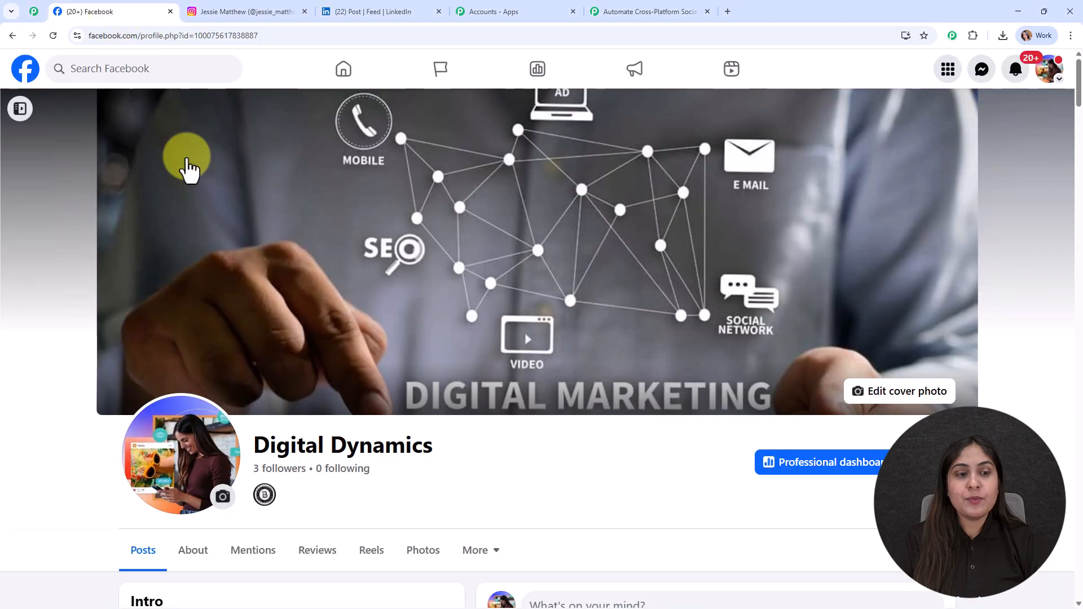
{"action": "left_click", "coordinate": [611, 17]}
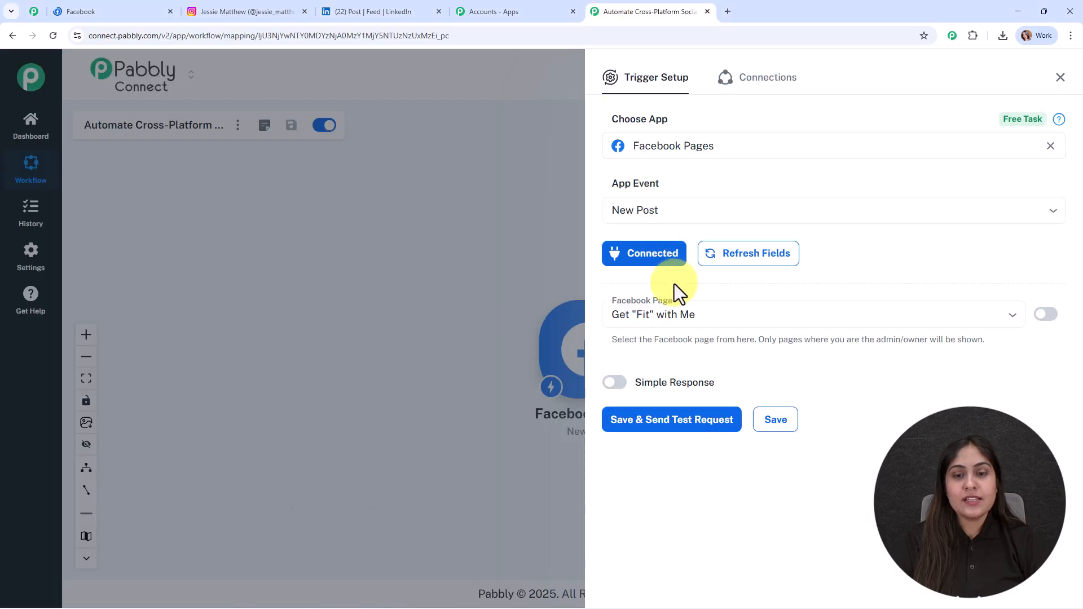
{"action": "left_click_drag", "start_coordinate": [717, 322], "coordinate": [550, 312]}
{"action": "type", "text": "d"}
{"action": "type", "text": "di"}
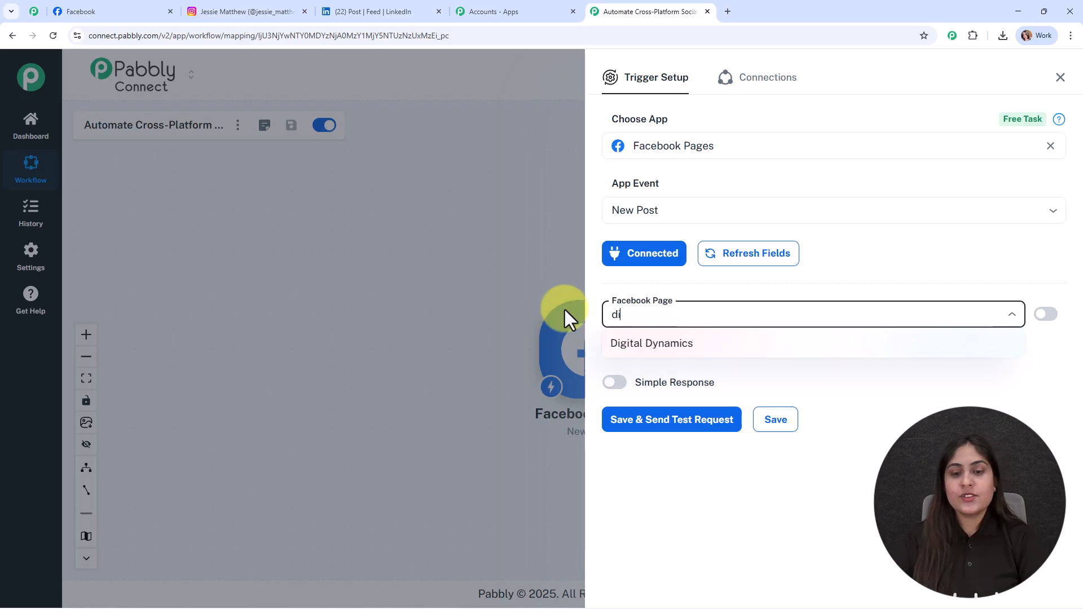
{"action": "left_click", "coordinate": [637, 343]}
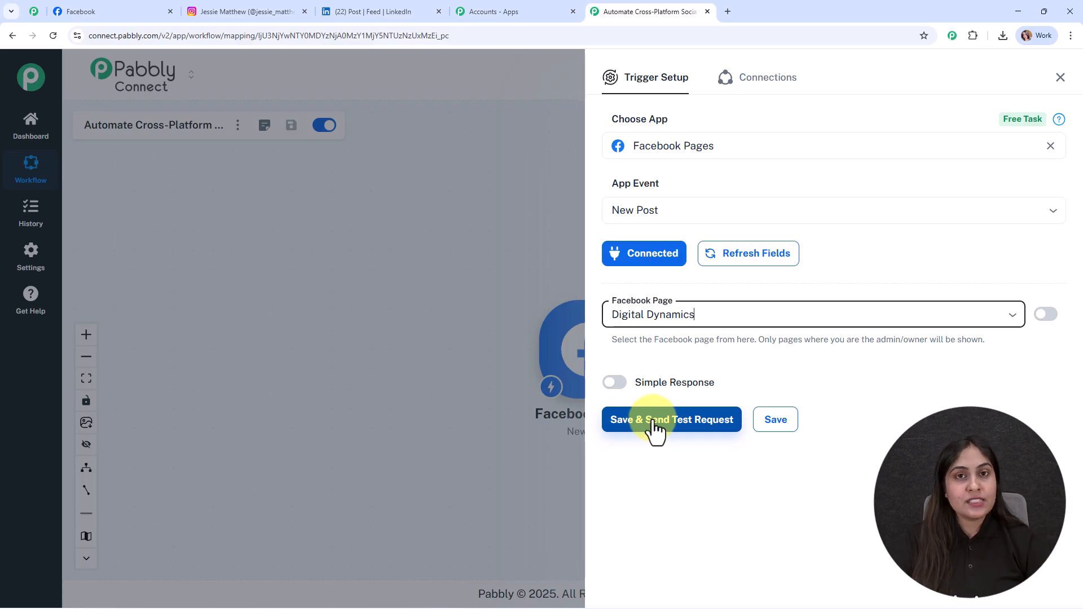
Step: Enable Simple Response and save the trigger while sending a test request
{"action": "left_click", "coordinate": [616, 384]}
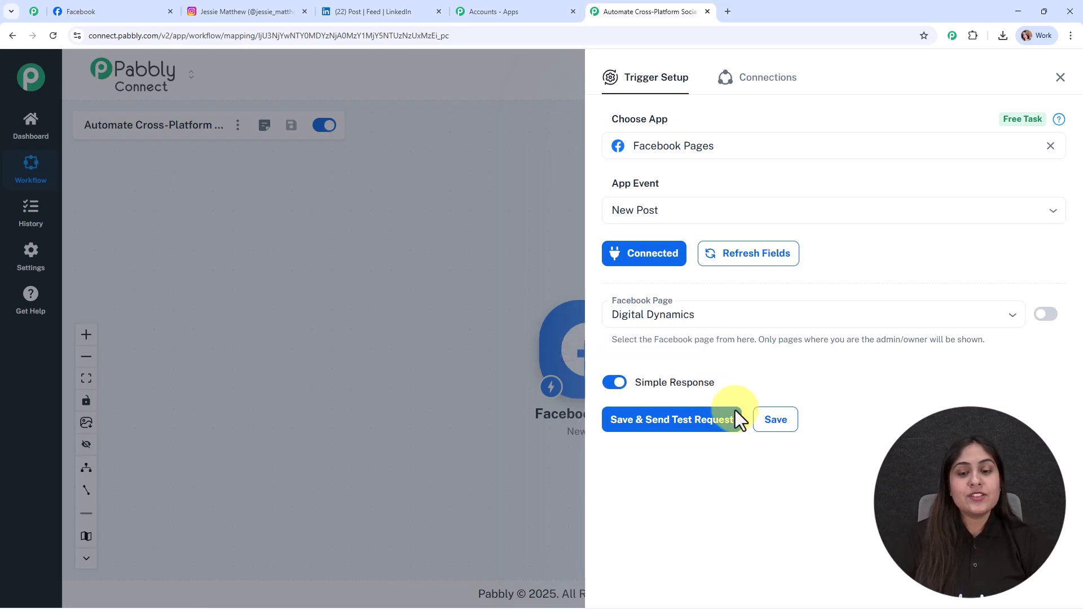
{"action": "left_click", "coordinate": [675, 424]}
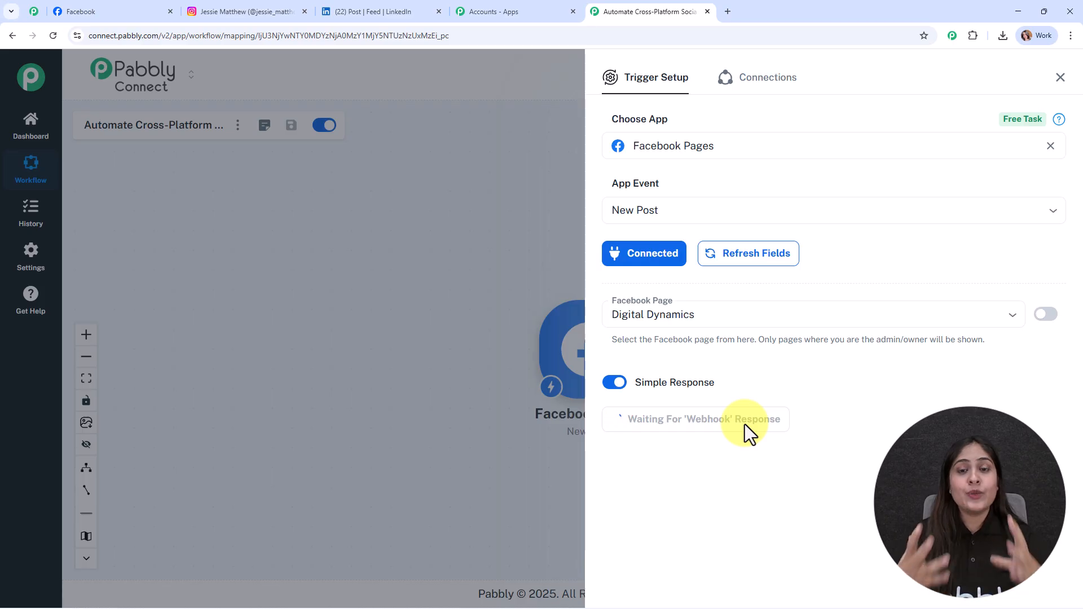
Step: Publish the prepared digital marketing image post on the Digital Dynamics Facebook page
{"action": "left_click", "coordinate": [146, 10]}
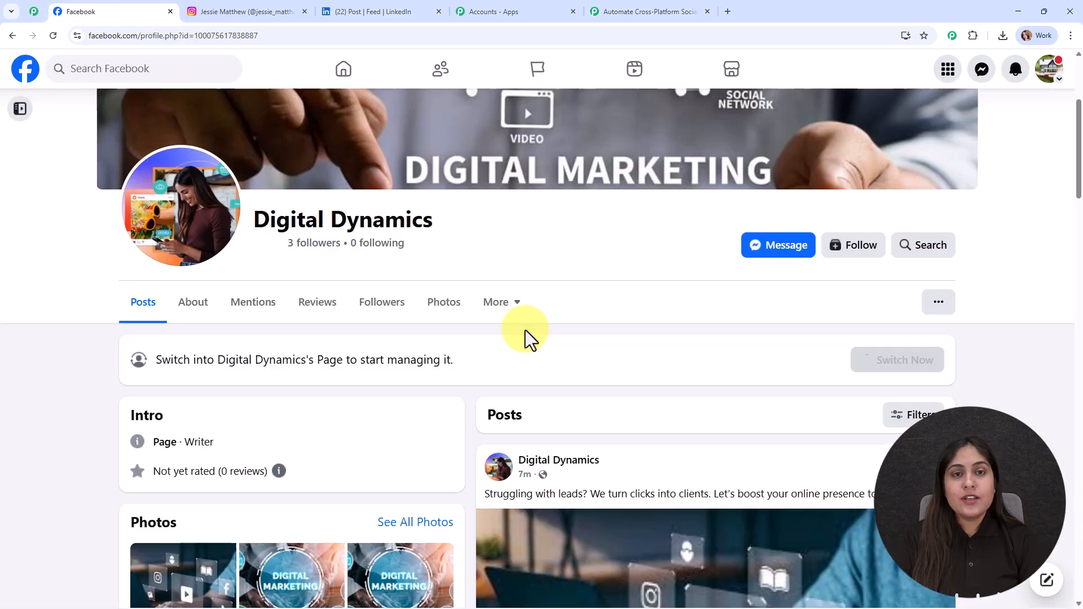
{"action": "scroll", "coordinate": [526, 330], "scroll_direction": "up", "scroll_amount": 3}
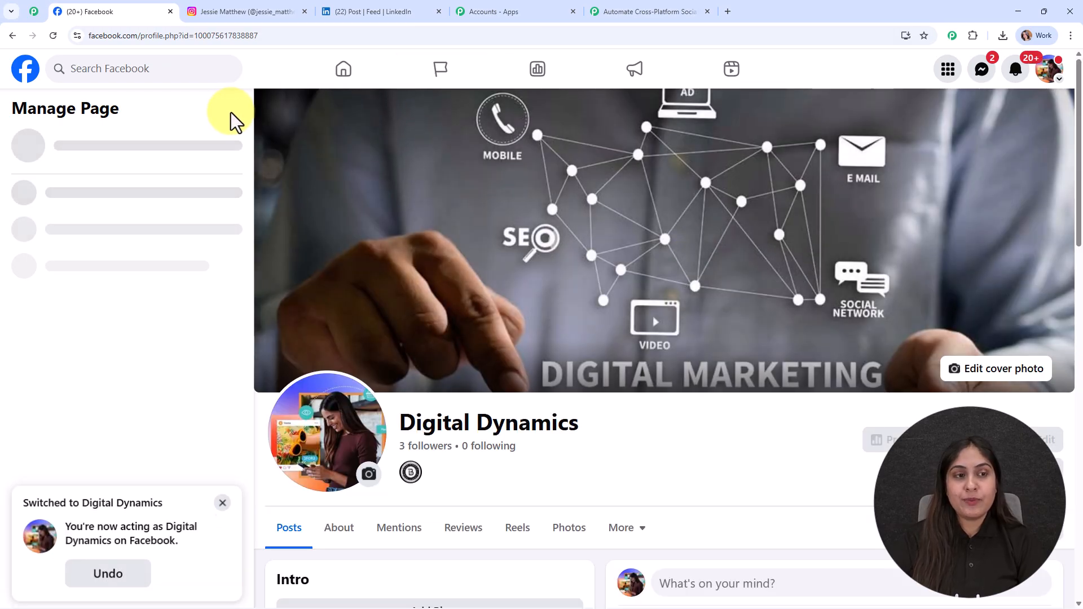
{"action": "scroll", "coordinate": [637, 169], "scroll_direction": "down", "scroll_amount": 8}
{"action": "left_click", "coordinate": [637, 169]}
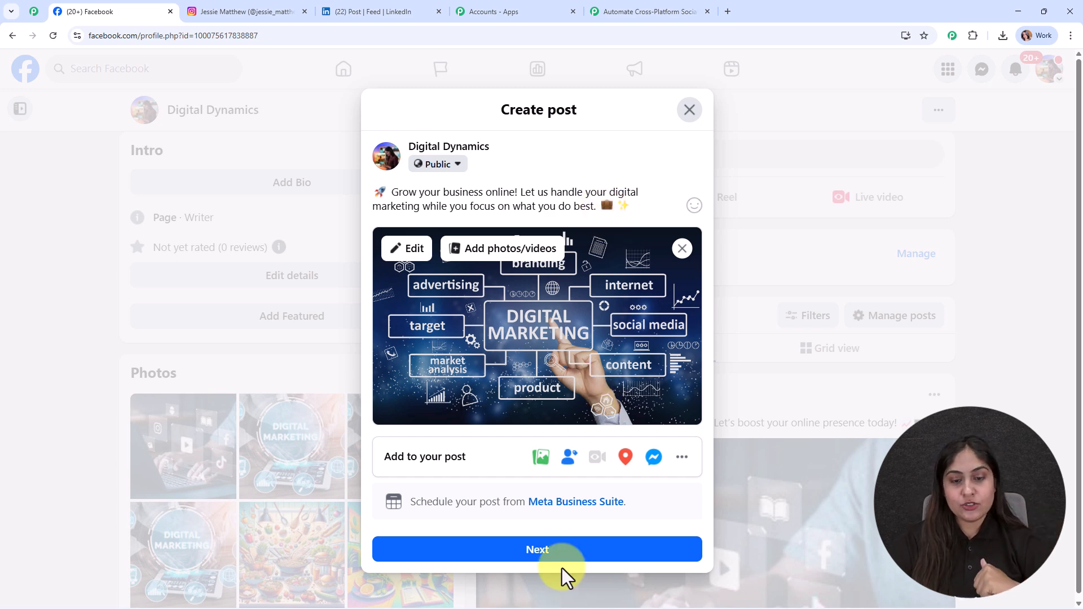
{"action": "left_click", "coordinate": [551, 553]}
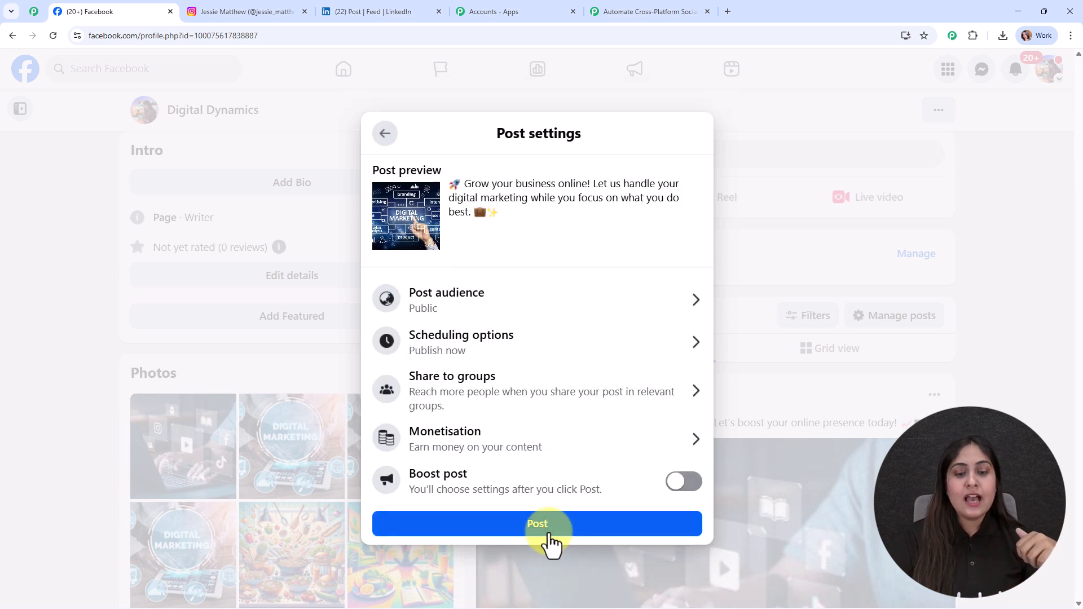
{"action": "left_click", "coordinate": [549, 533]}
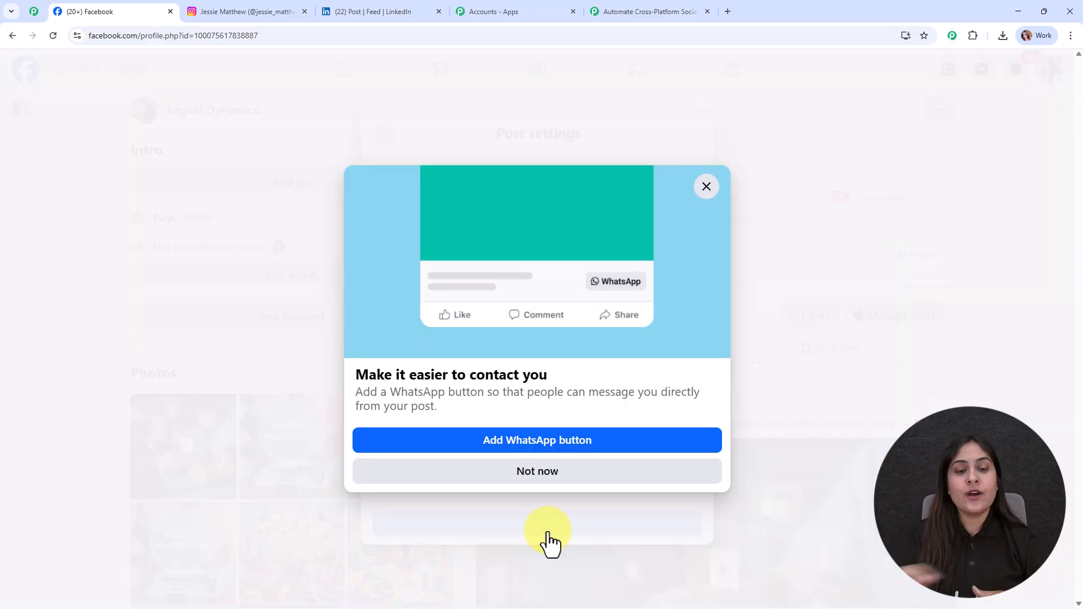
{"action": "left_click", "coordinate": [529, 475]}
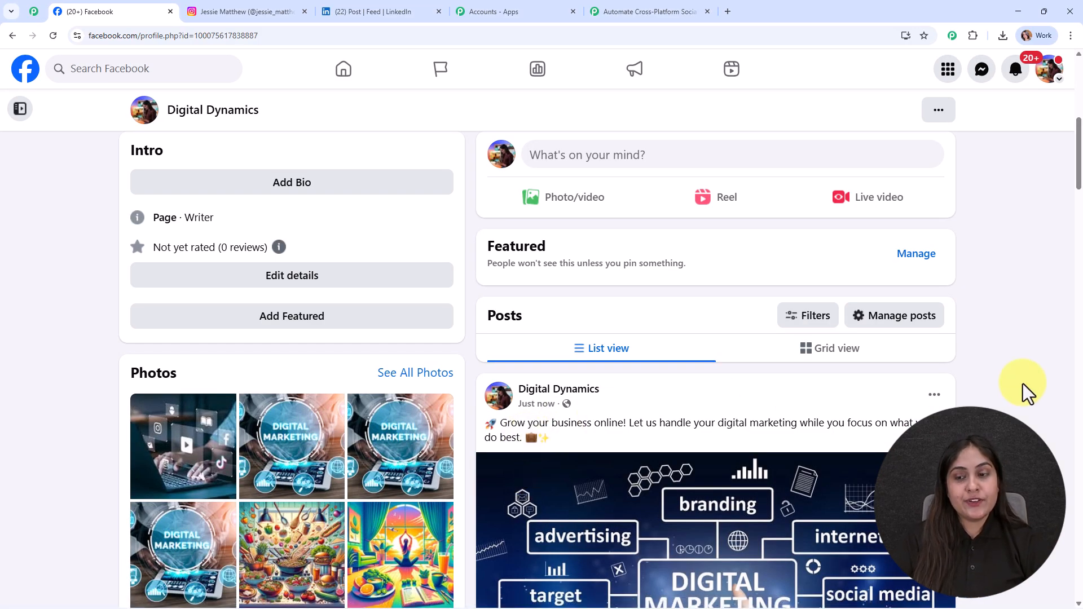
Step: Examine the webhook response captured for the new post in the trigger setup
{"action": "scroll", "coordinate": [1021, 389], "scroll_direction": "down", "scroll_amount": 4}
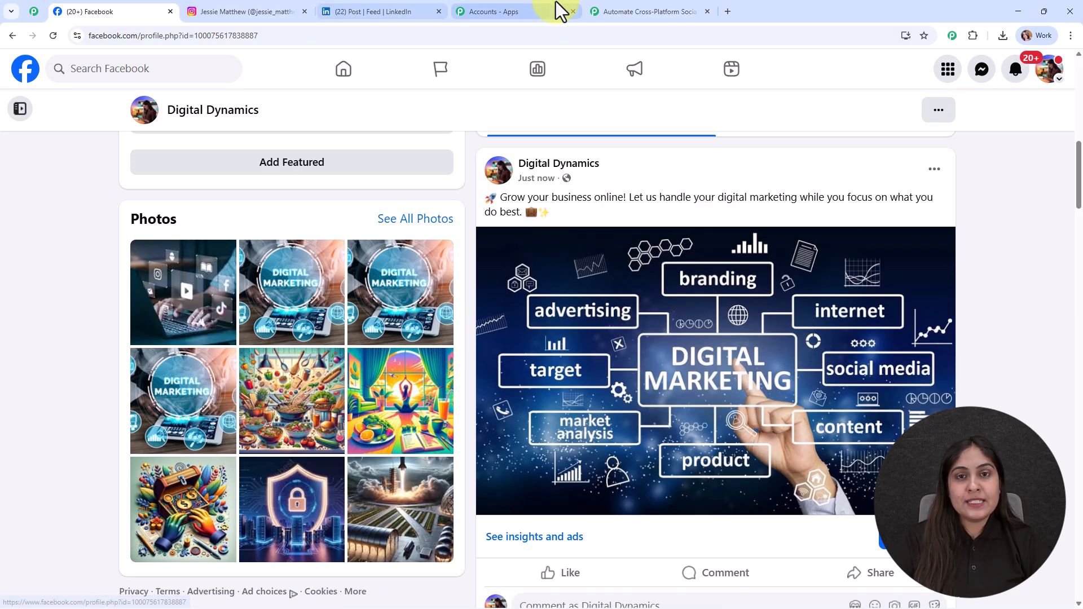
{"action": "left_click", "coordinate": [629, 9]}
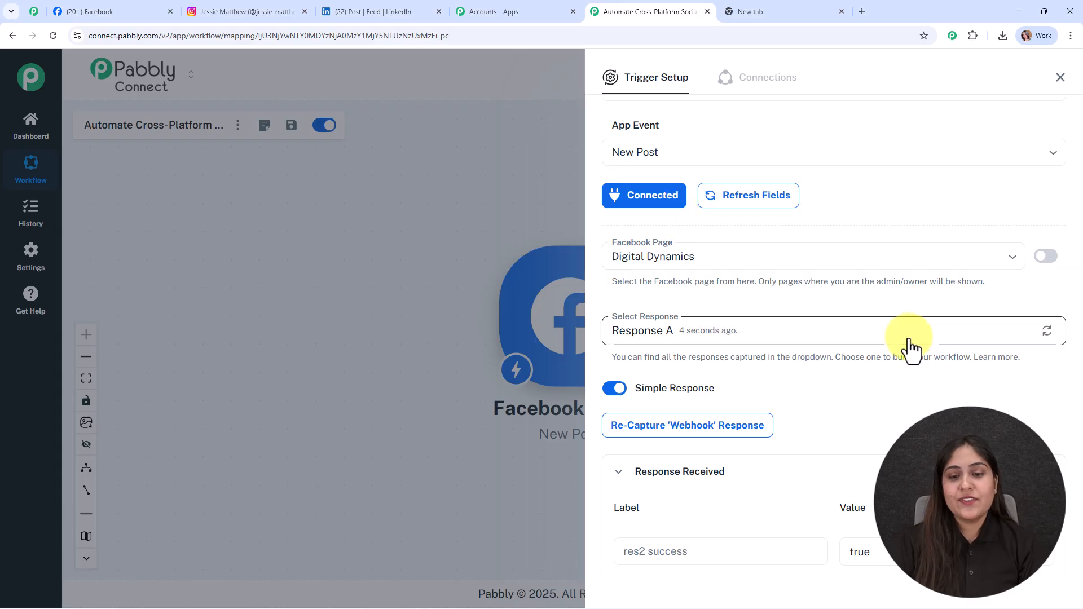
{"action": "scroll", "coordinate": [907, 345], "scroll_direction": "down", "scroll_amount": 5}
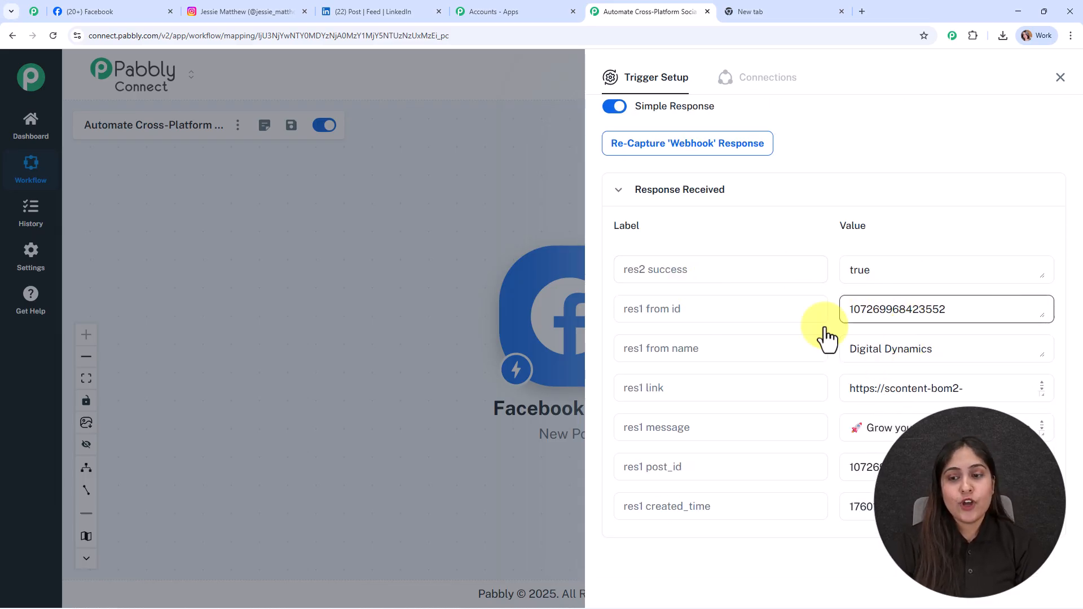
{"action": "scroll", "coordinate": [953, 384], "scroll_direction": "down", "scroll_amount": 2}
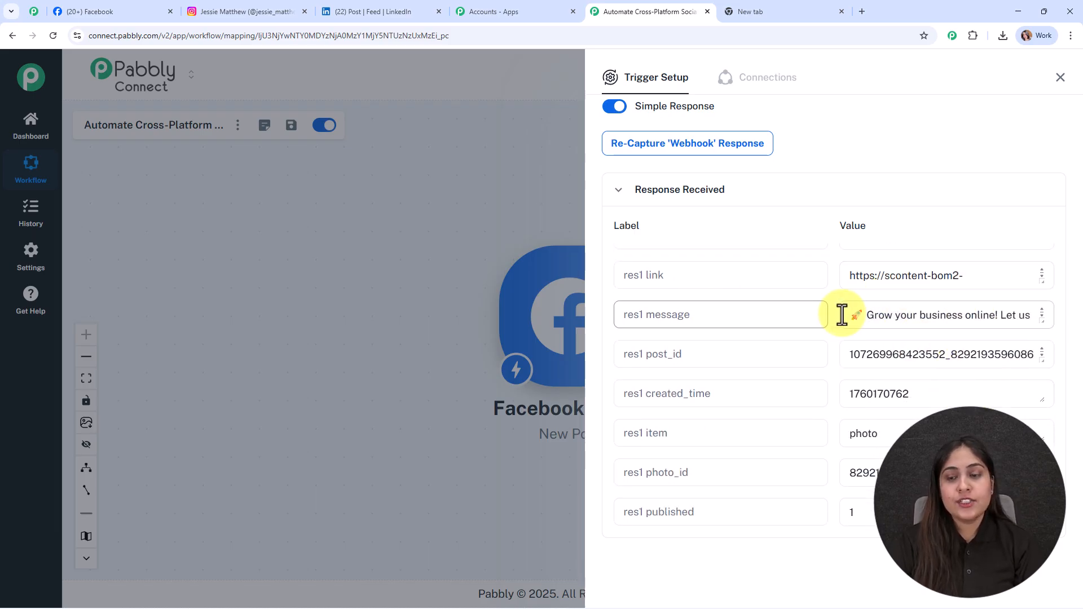
{"action": "left_click_drag", "start_coordinate": [865, 314], "coordinate": [1028, 329]}
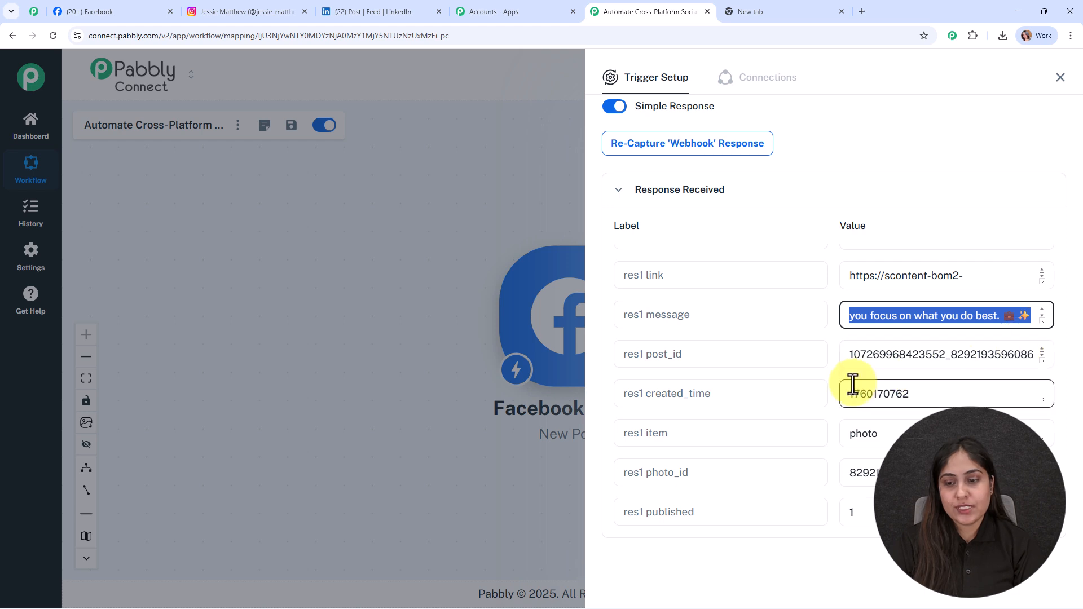
Step: Open the response's link value in a new tab to check the image, then close it and the trigger panel
{"action": "scroll", "coordinate": [869, 381], "scroll_direction": "up", "scroll_amount": 2}
{"action": "left_click", "coordinate": [896, 390]}
{"action": "key", "text": "ctrl+a"}
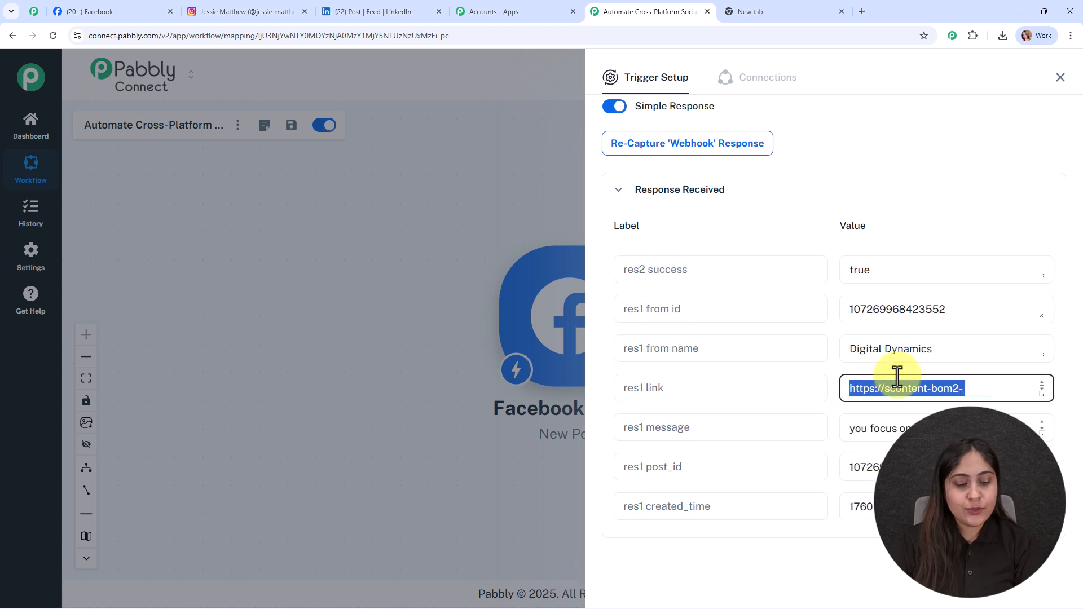
{"action": "left_click", "coordinate": [777, 7]}
{"action": "key", "text": "ctrl+v"}
{"action": "key", "text": "Return"}
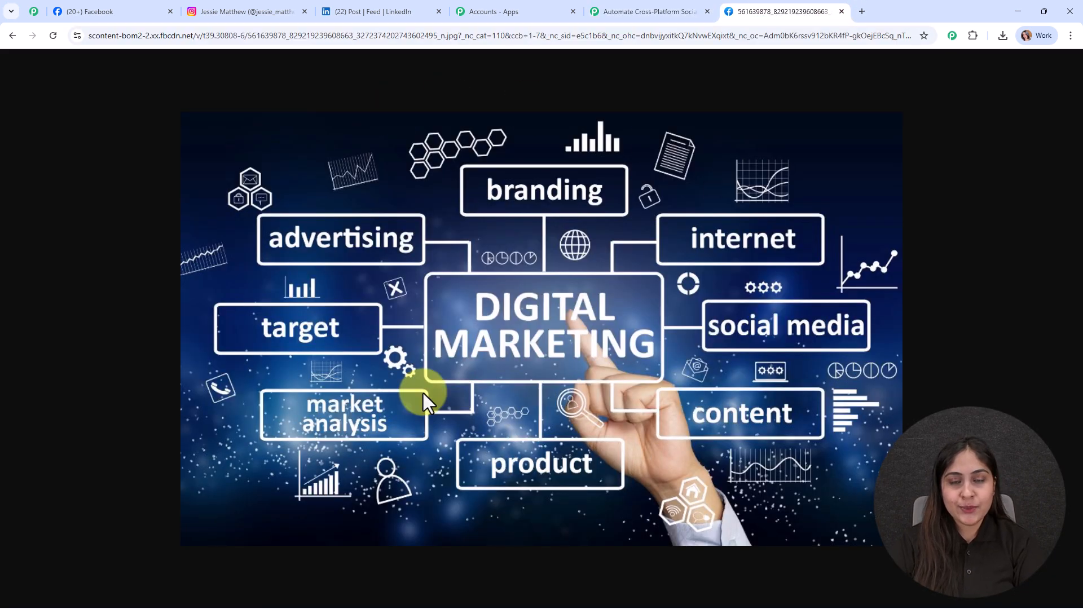
{"action": "left_click", "coordinate": [841, 12]}
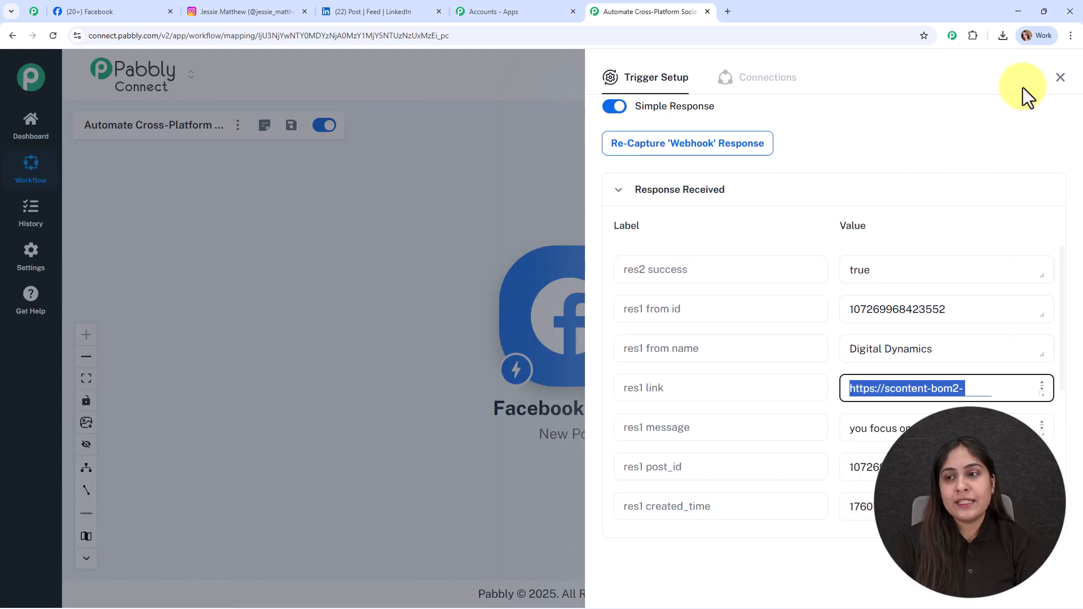
{"action": "left_click", "coordinate": [1061, 79]}
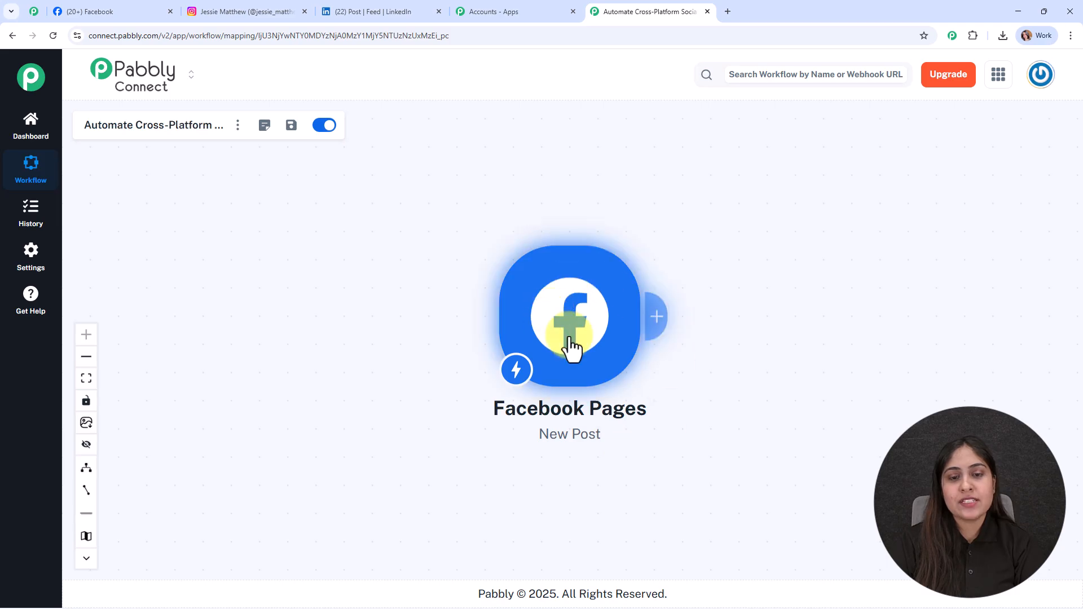
Step: Review the Instagram profile and LinkedIn feed tabs, then return to the workflow
{"action": "left_click_drag", "start_coordinate": [563, 356], "coordinate": [368, 310]}
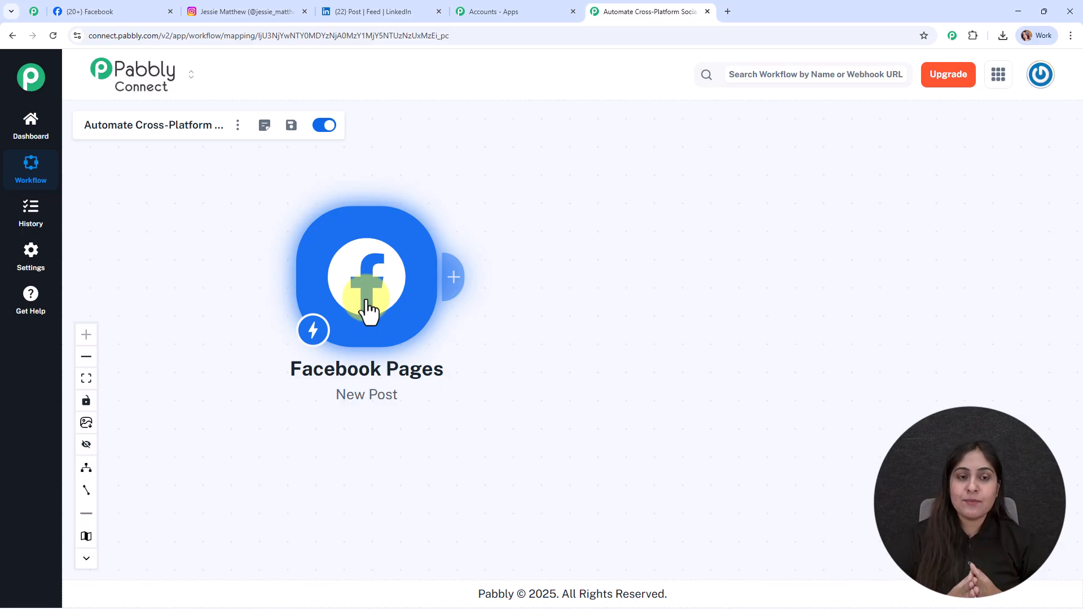
{"action": "left_click", "coordinate": [251, 7]}
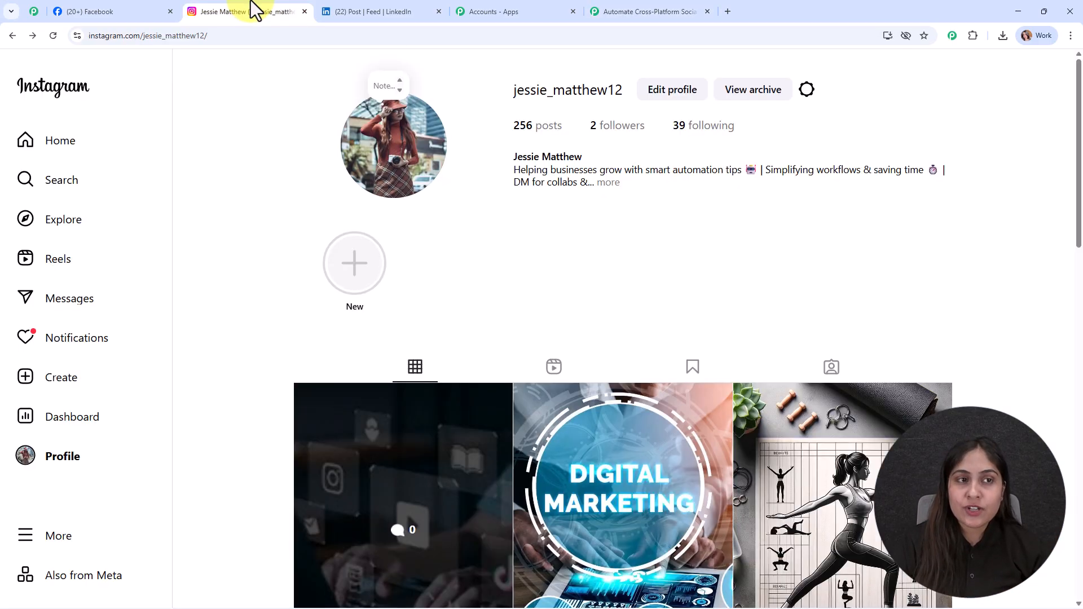
{"action": "left_click", "coordinate": [392, 4]}
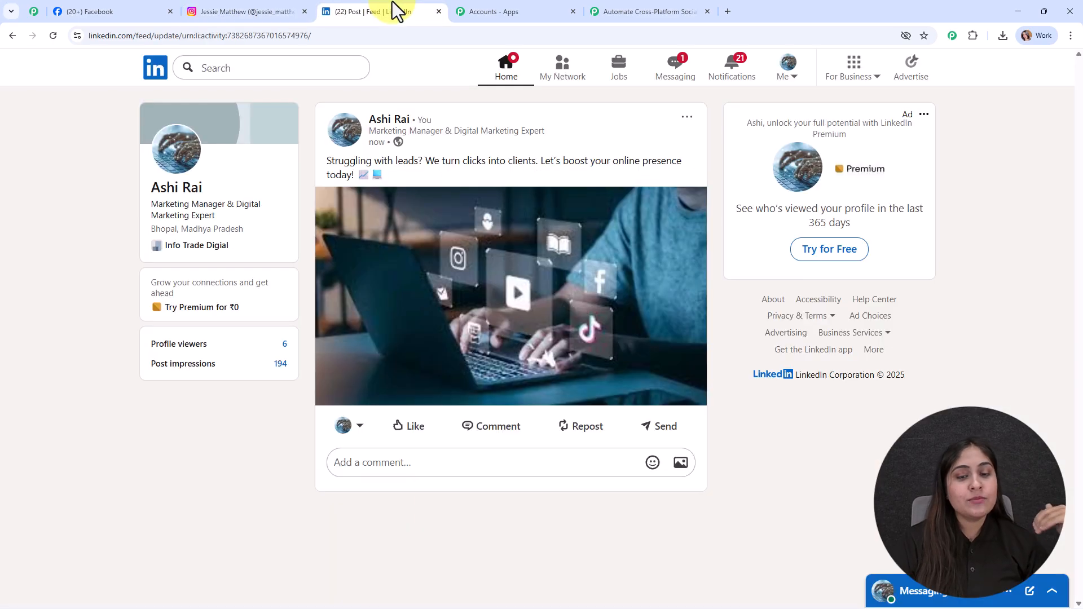
{"action": "left_click", "coordinate": [616, 4]}
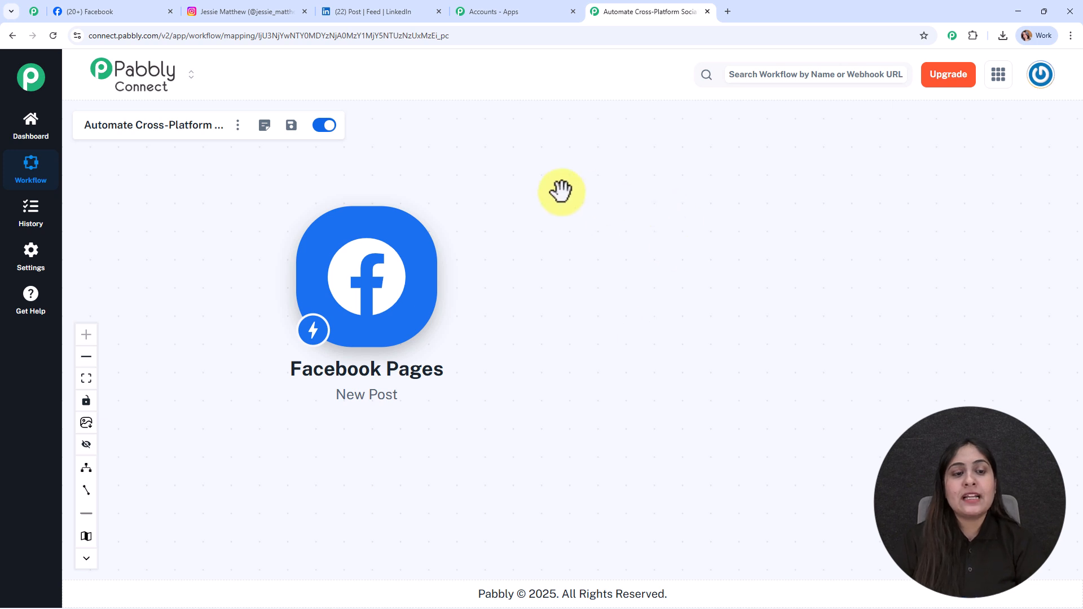
Step: Re-examine the link value in the trigger's captured response, then close the trigger panel
{"action": "left_click", "coordinate": [384, 273]}
{"action": "scroll", "coordinate": [657, 395], "scroll_direction": "down", "scroll_amount": 1}
{"action": "left_click", "coordinate": [656, 524]}
{"action": "scroll", "coordinate": [803, 446], "scroll_direction": "down", "scroll_amount": 5}
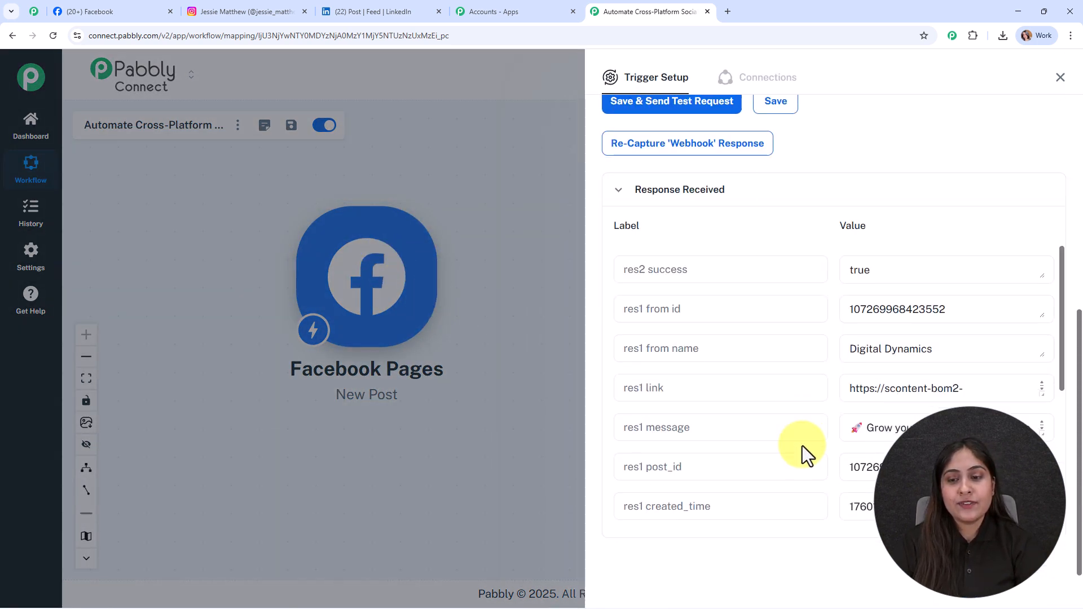
{"action": "left_click", "coordinate": [902, 356]}
{"action": "left_click", "coordinate": [870, 424]}
{"action": "left_click", "coordinate": [922, 389]}
{"action": "left_click_drag", "start_coordinate": [1042, 396], "coordinate": [1042, 483]}
{"action": "left_click_drag", "start_coordinate": [1037, 421], "coordinate": [850, 417]}
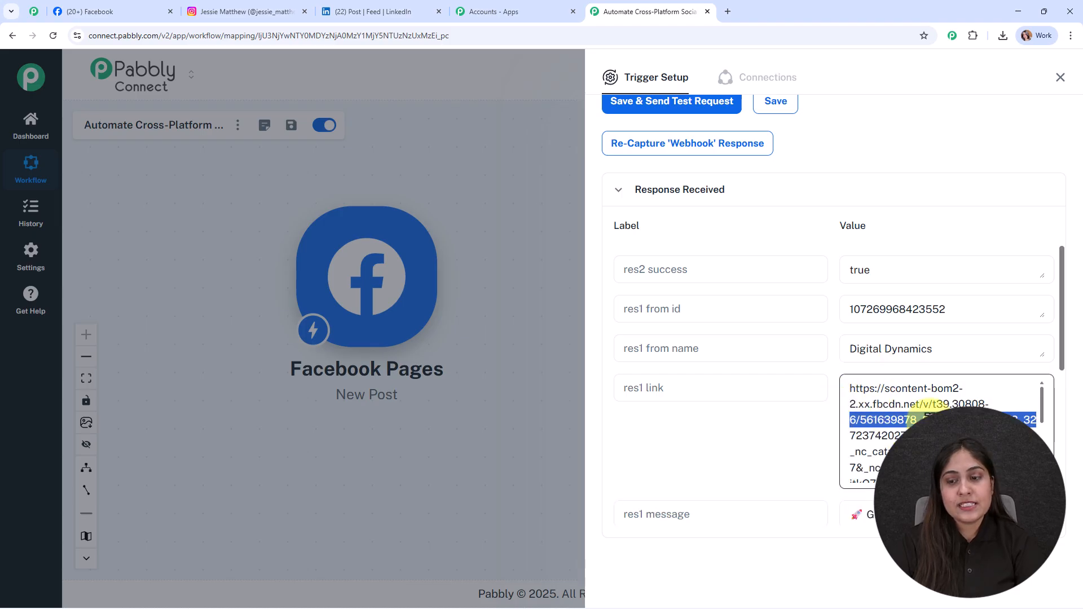
{"action": "scroll", "coordinate": [924, 412], "scroll_direction": "down", "scroll_amount": 3}
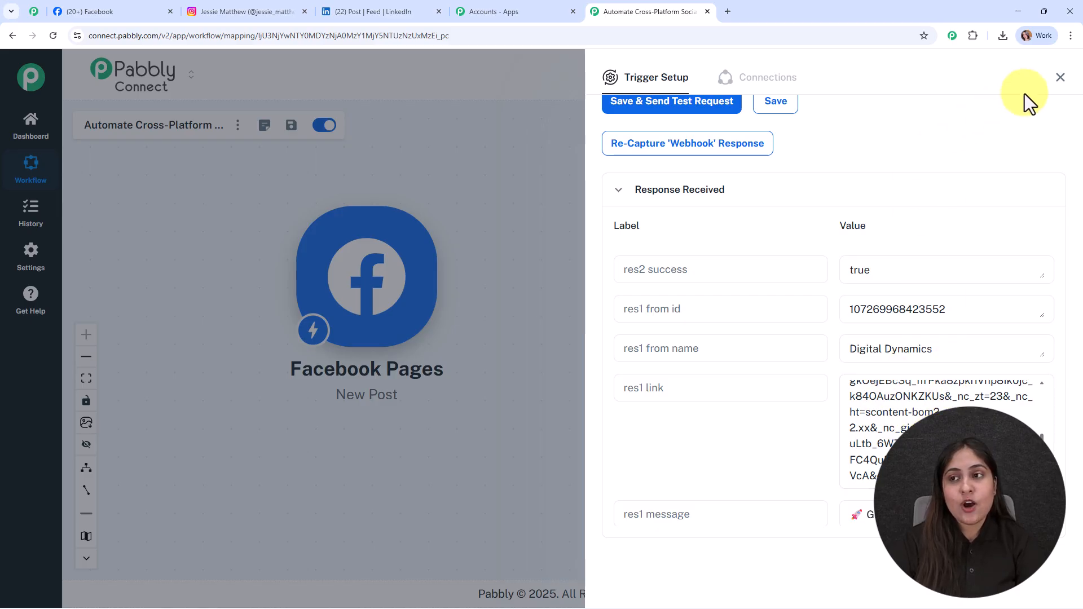
{"action": "left_click", "coordinate": [1063, 79]}
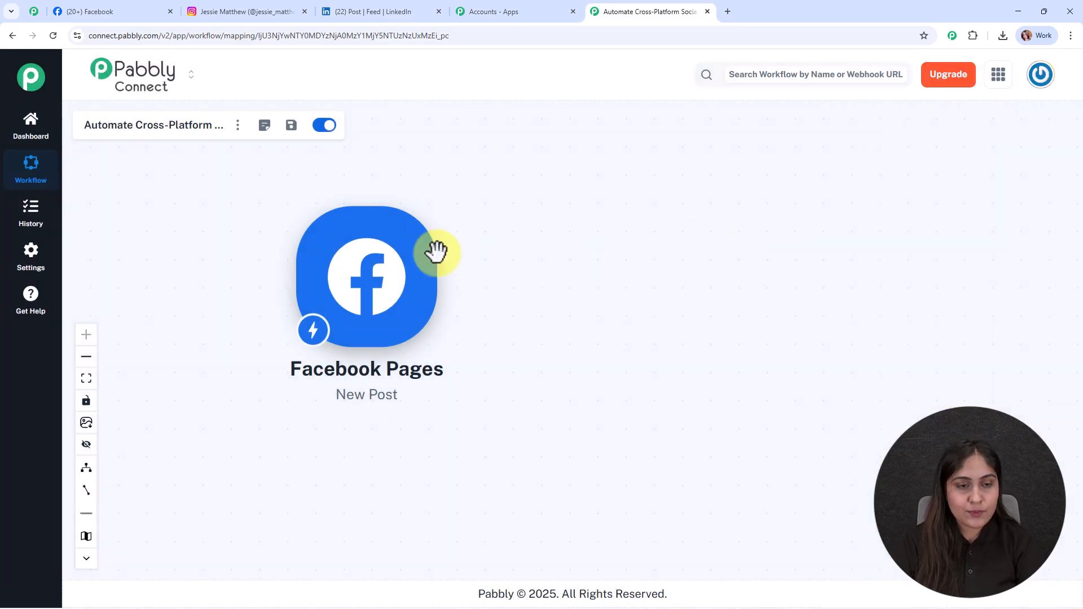
Step: Add an action step with File Uploader (Pabbly) using the Upload File & Get URL event and connect it
{"action": "left_click", "coordinate": [447, 270]}
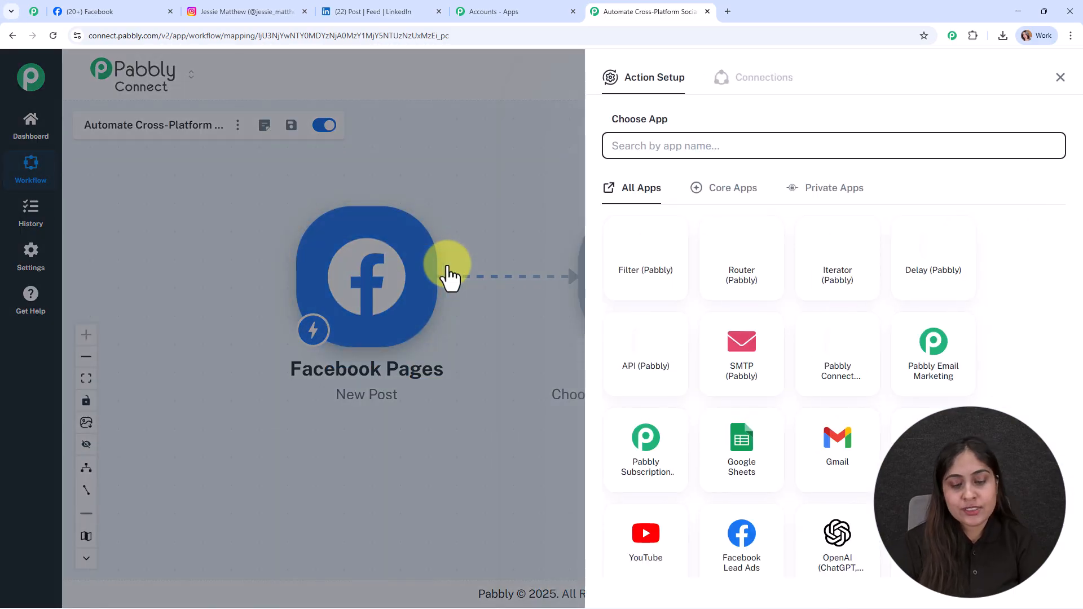
{"action": "type", "text": "fil"}
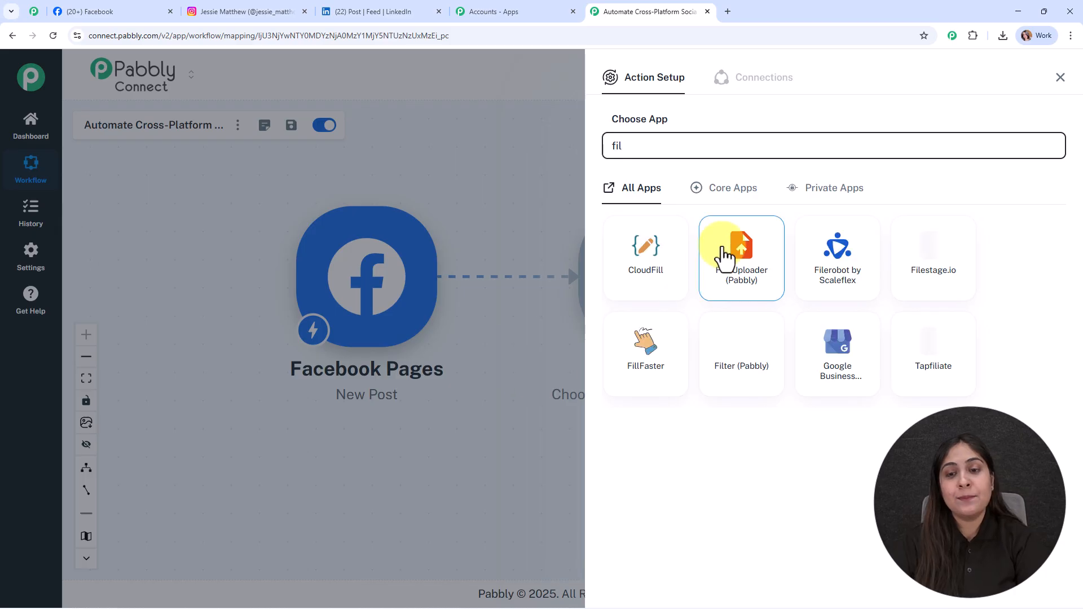
{"action": "left_click", "coordinate": [718, 243]}
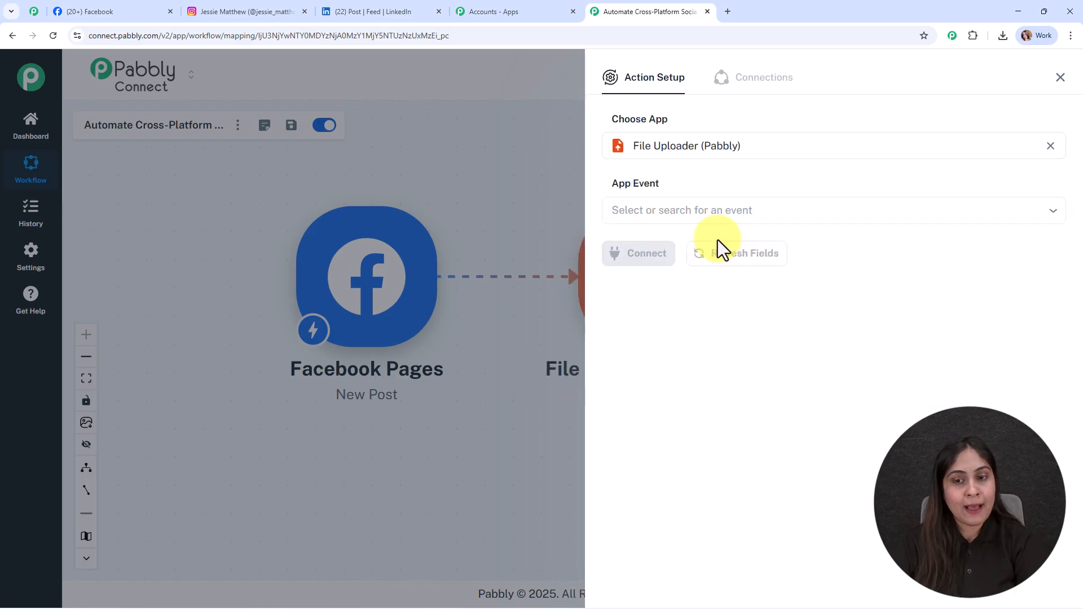
{"action": "left_click", "coordinate": [651, 211]}
{"action": "left_click", "coordinate": [659, 252]}
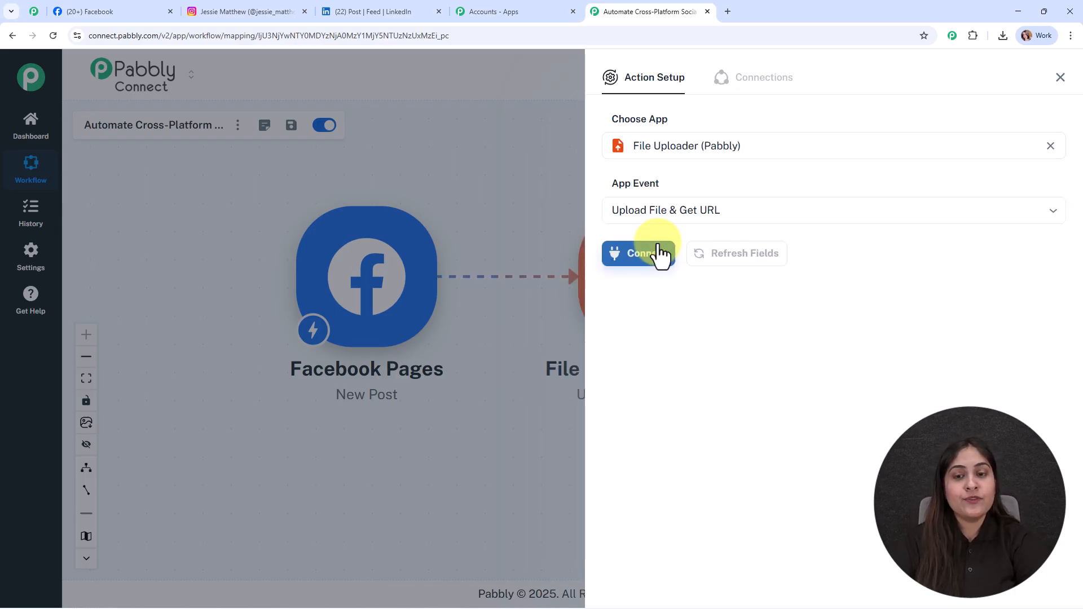
{"action": "left_click", "coordinate": [658, 255]}
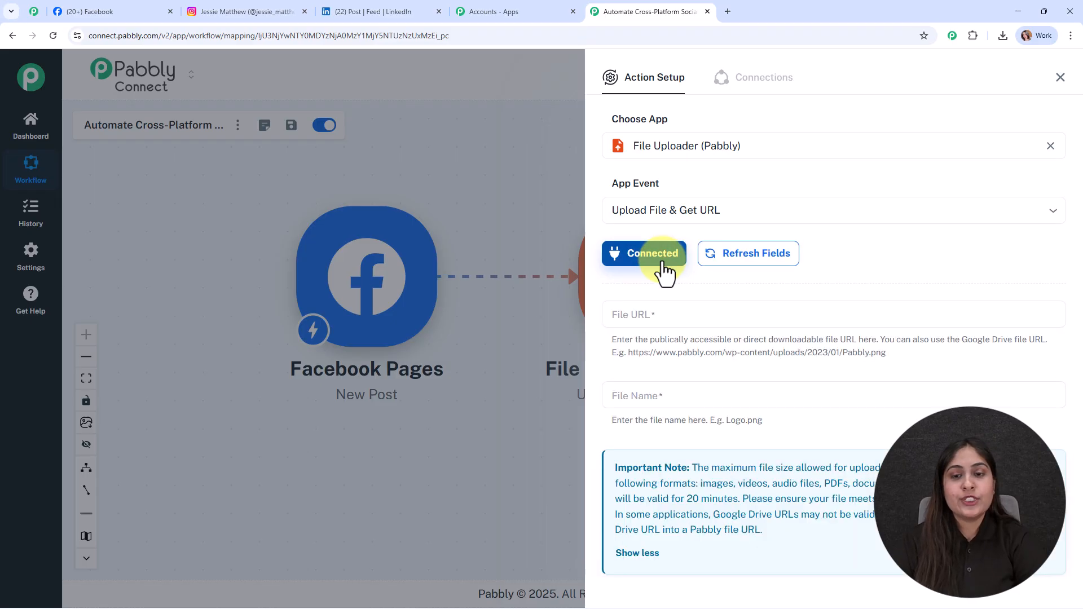
Step: Map the File URL field to the Facebook trigger's res1 link value
{"action": "left_click", "coordinate": [663, 324]}
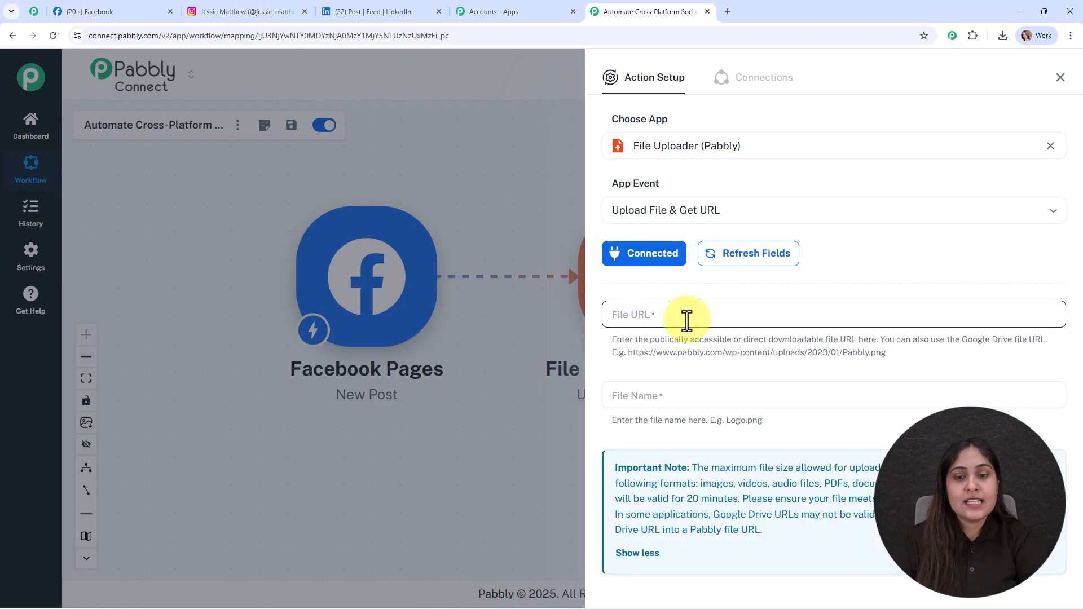
{"action": "left_click", "coordinate": [689, 389]}
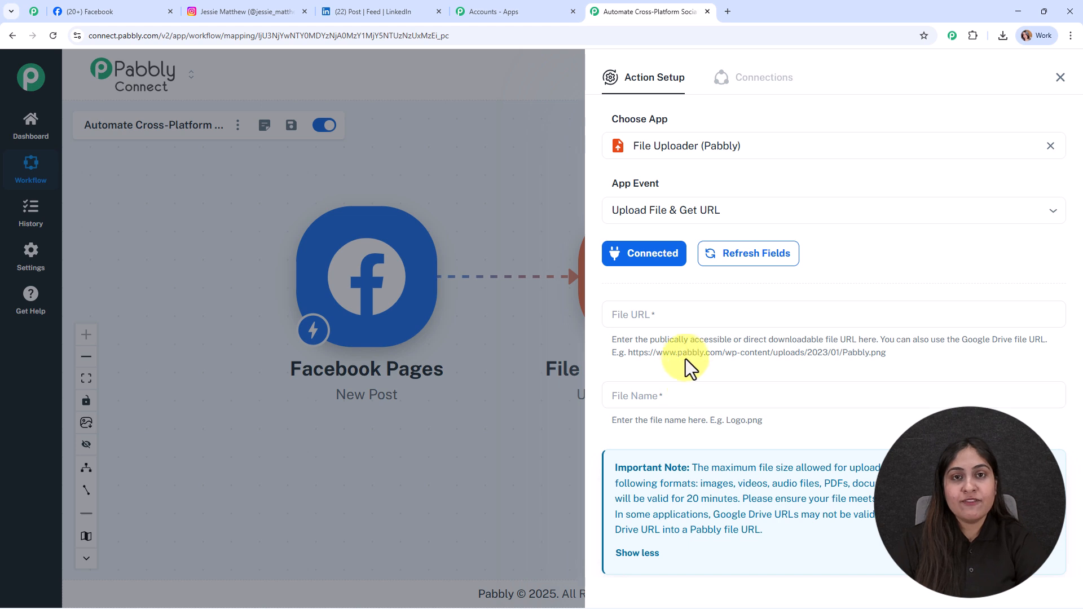
{"action": "left_click", "coordinate": [668, 317]}
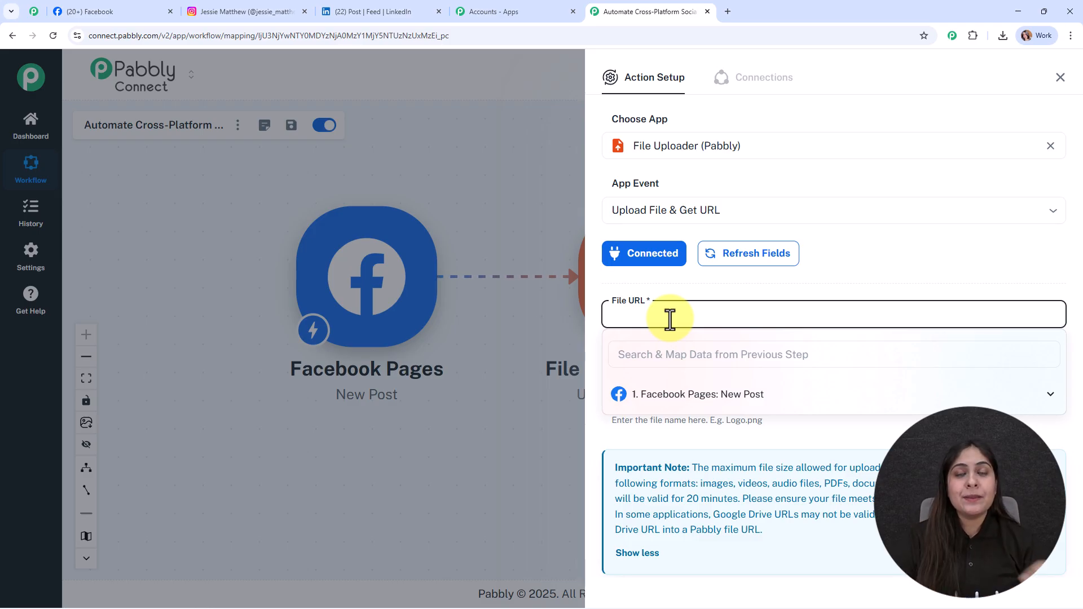
{"action": "left_click", "coordinate": [694, 395]}
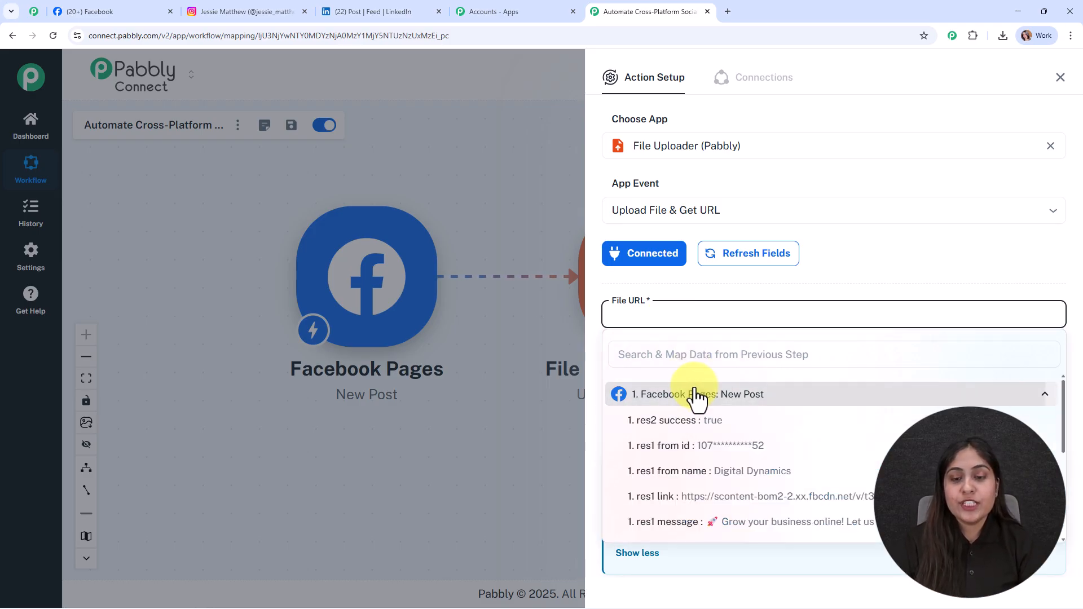
{"action": "left_click", "coordinate": [706, 500]}
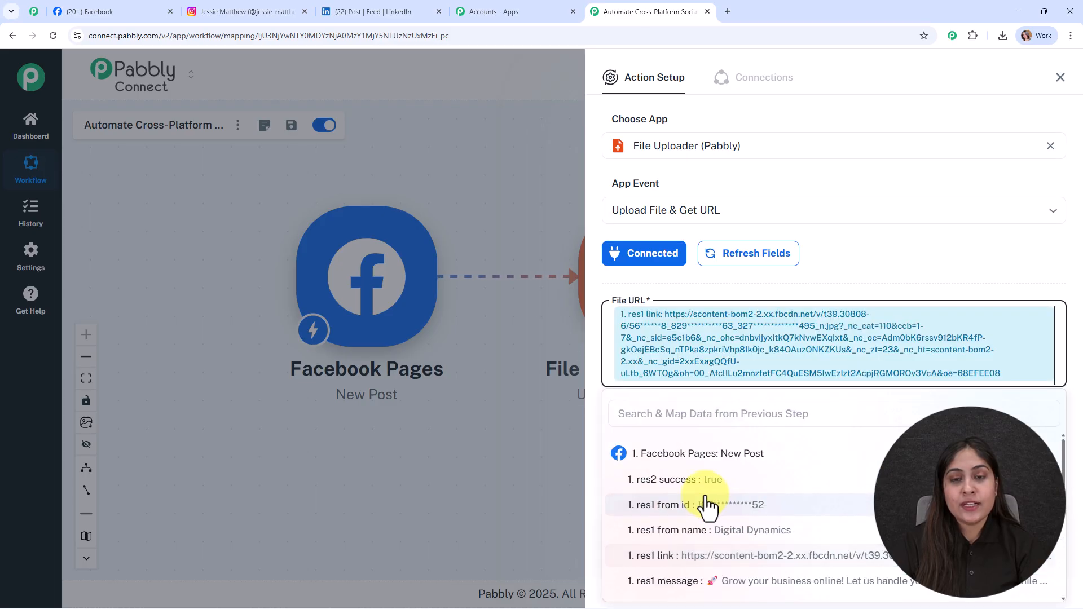
Step: Map the File Name field to the res1 photo_id value with a .jpg extension, then save and send a test request
{"action": "left_click", "coordinate": [476, 397]}
{"action": "scroll", "coordinate": [875, 429], "scroll_direction": "down", "scroll_amount": 2}
{"action": "scroll", "coordinate": [872, 423], "scroll_direction": "down", "scroll_amount": 2}
{"action": "left_click", "coordinate": [660, 283]}
{"action": "left_click", "coordinate": [611, 282]}
{"action": "left_click", "coordinate": [651, 278]}
{"action": "left_click", "coordinate": [667, 364]}
{"action": "left_click", "coordinate": [668, 366]}
{"action": "scroll", "coordinate": [697, 434], "scroll_direction": "down", "scroll_amount": 4}
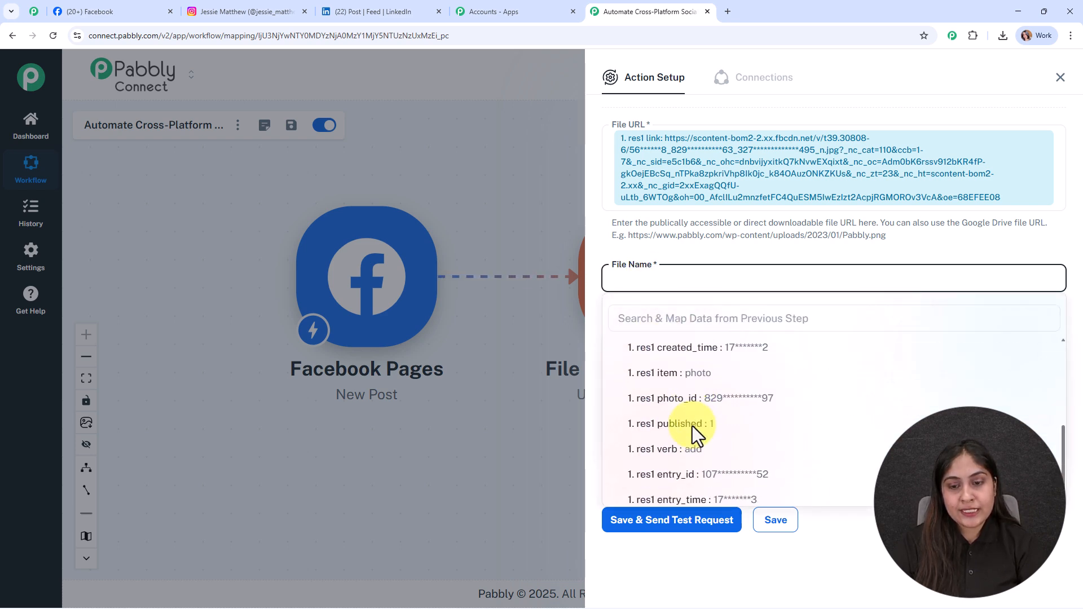
{"action": "left_click", "coordinate": [694, 388]}
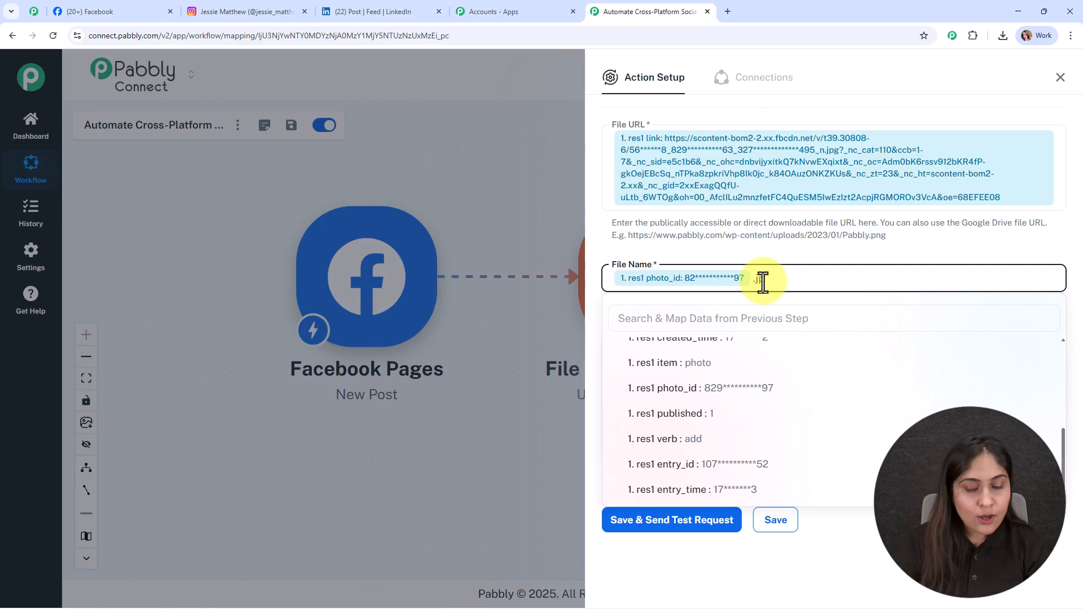
{"action": "left_click", "coordinate": [747, 255]}
{"action": "left_click", "coordinate": [655, 522]}
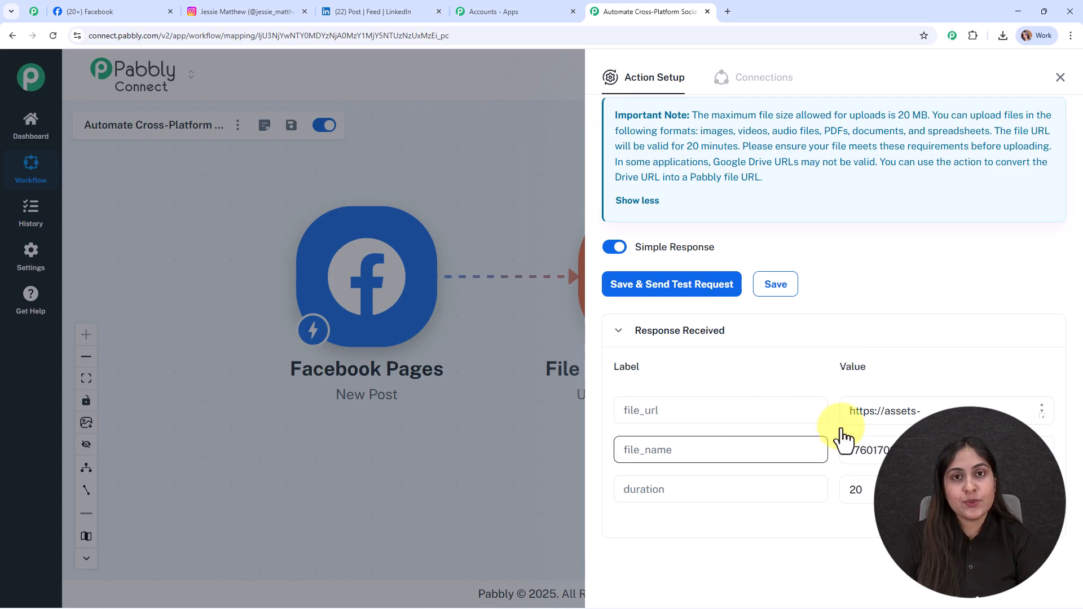
Step: Open the returned file_url in a new tab to check the uploaded image, then close that tab
{"action": "left_click_drag", "start_coordinate": [1044, 419], "coordinate": [1053, 481]}
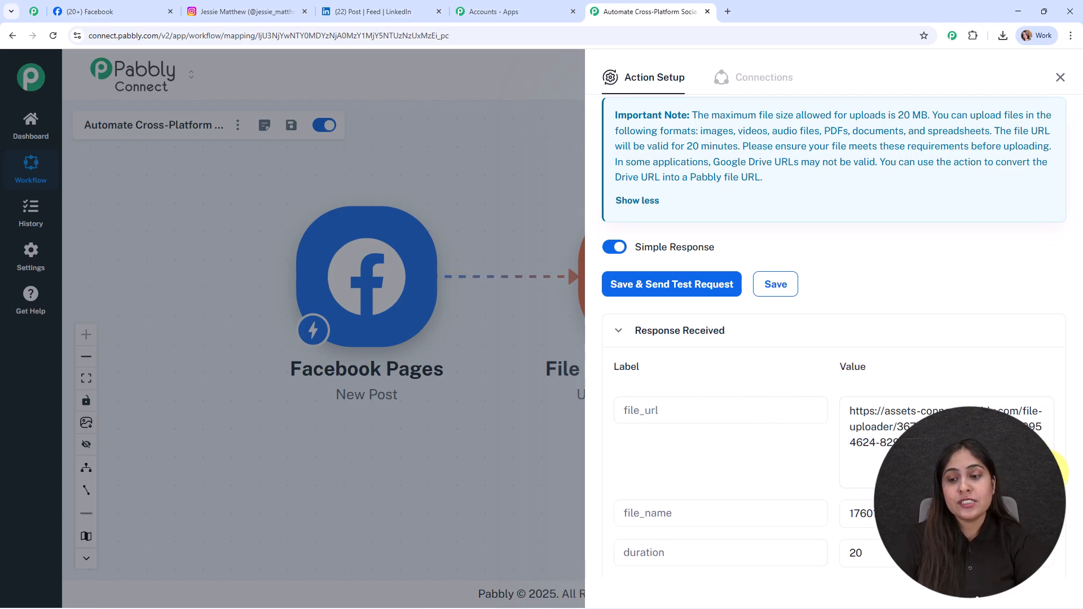
{"action": "left_click_drag", "start_coordinate": [849, 411], "coordinate": [1027, 460]}
{"action": "key", "text": "ctrl+c"}
{"action": "left_click", "coordinate": [728, 12]}
{"action": "key", "text": "ctrl+v"}
{"action": "key", "text": "Return"}
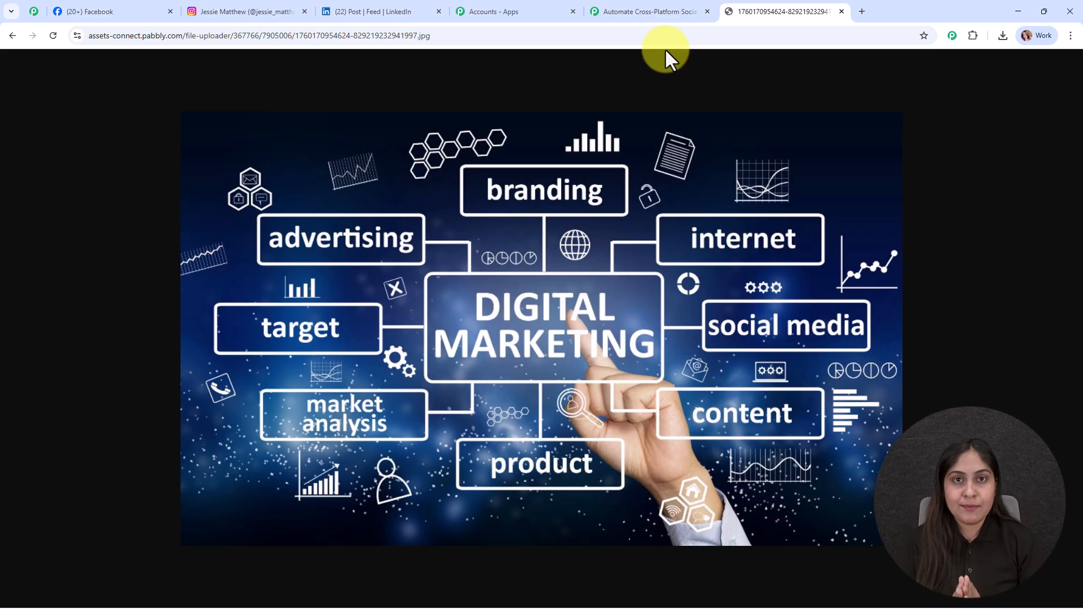
{"action": "left_click", "coordinate": [841, 12]}
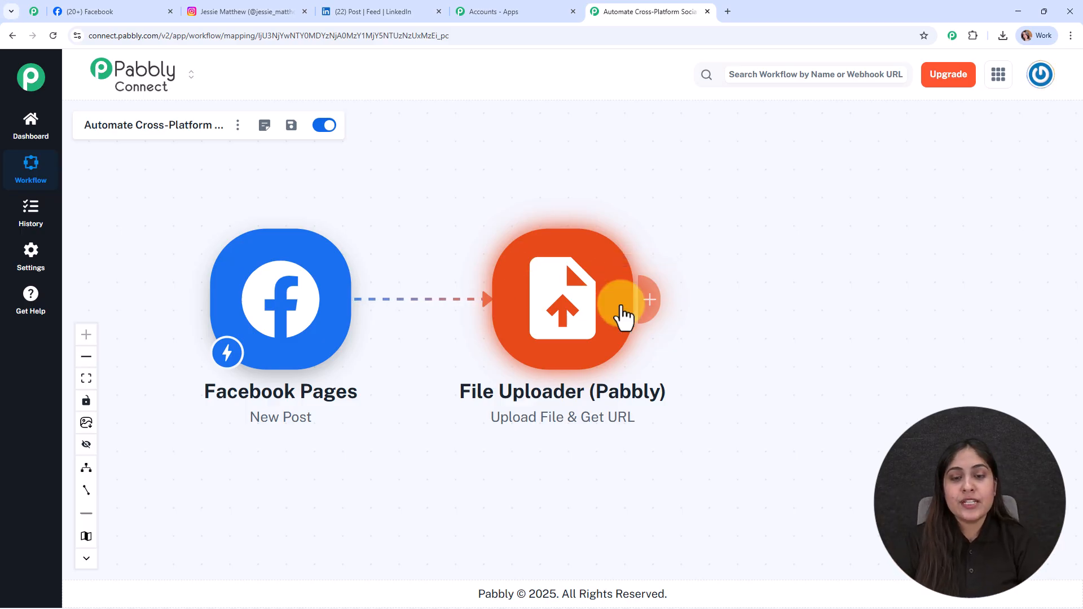
Step: Add another action step with Instagram for Business using the Publish Photo event and start connecting
{"action": "left_click", "coordinate": [650, 300]}
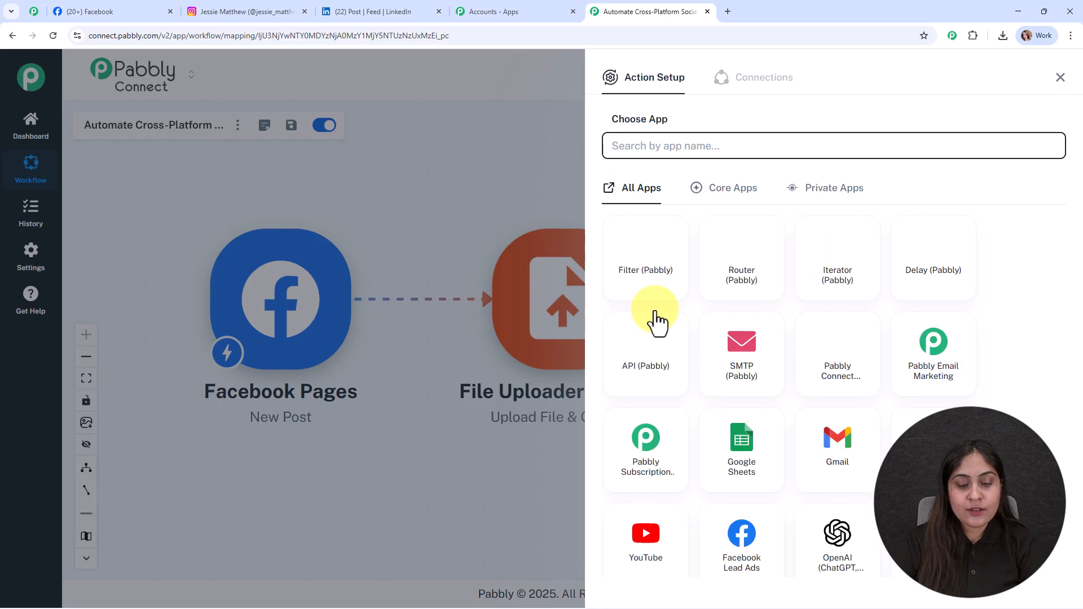
{"action": "type", "text": "insta"}
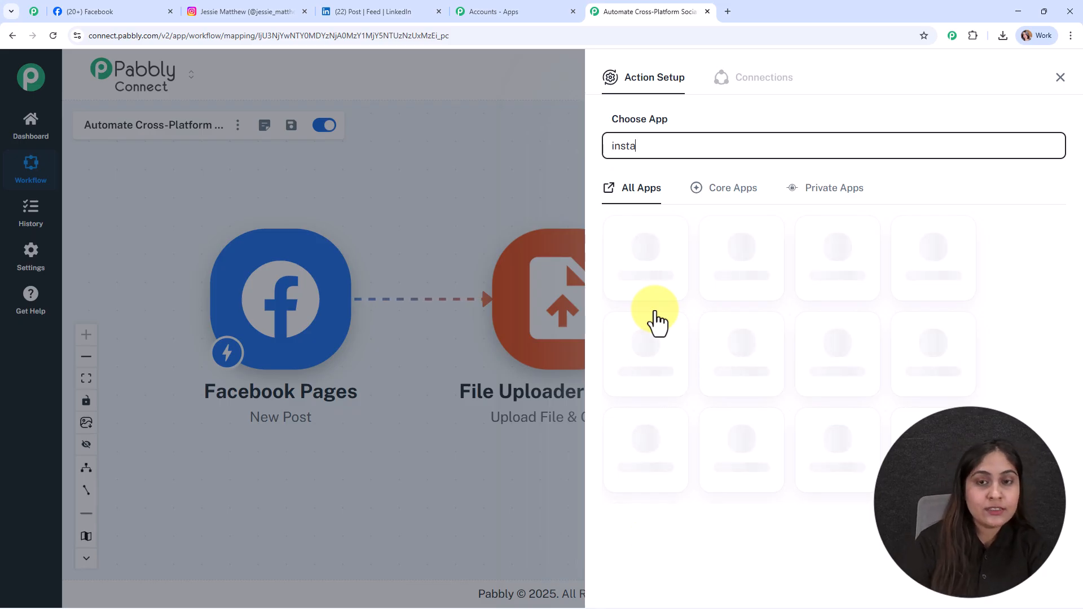
{"action": "left_click", "coordinate": [641, 280]}
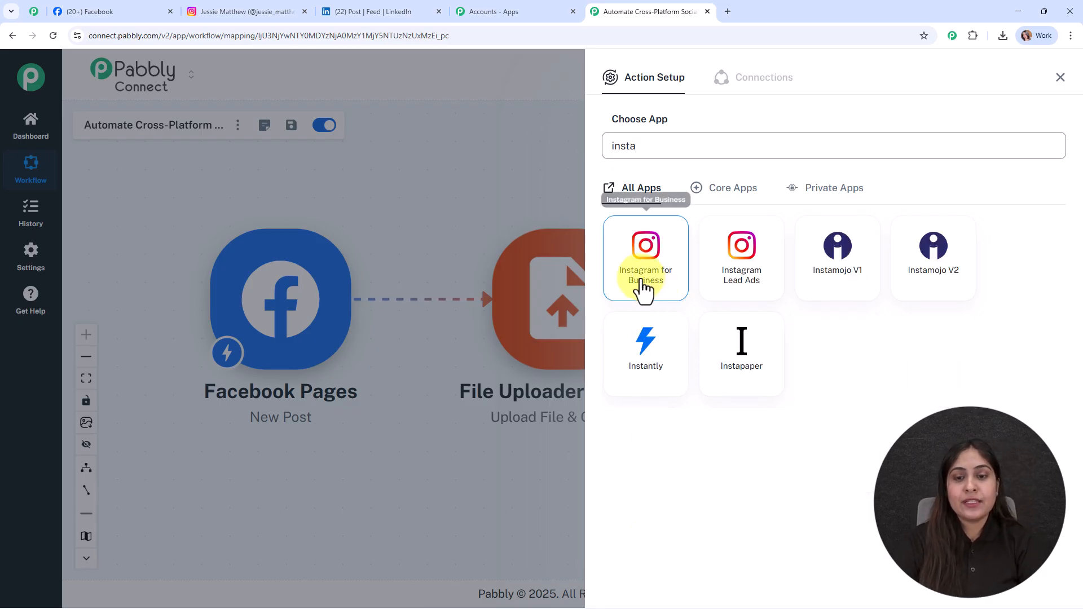
{"action": "left_click", "coordinate": [635, 217]}
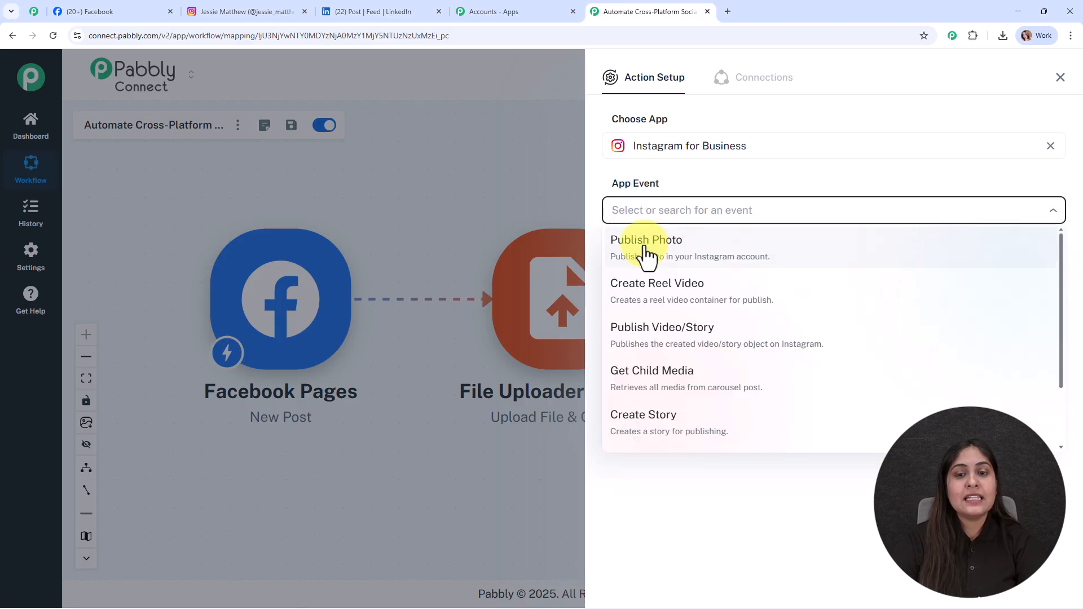
{"action": "left_click", "coordinate": [644, 254]}
{"action": "left_click", "coordinate": [646, 255]}
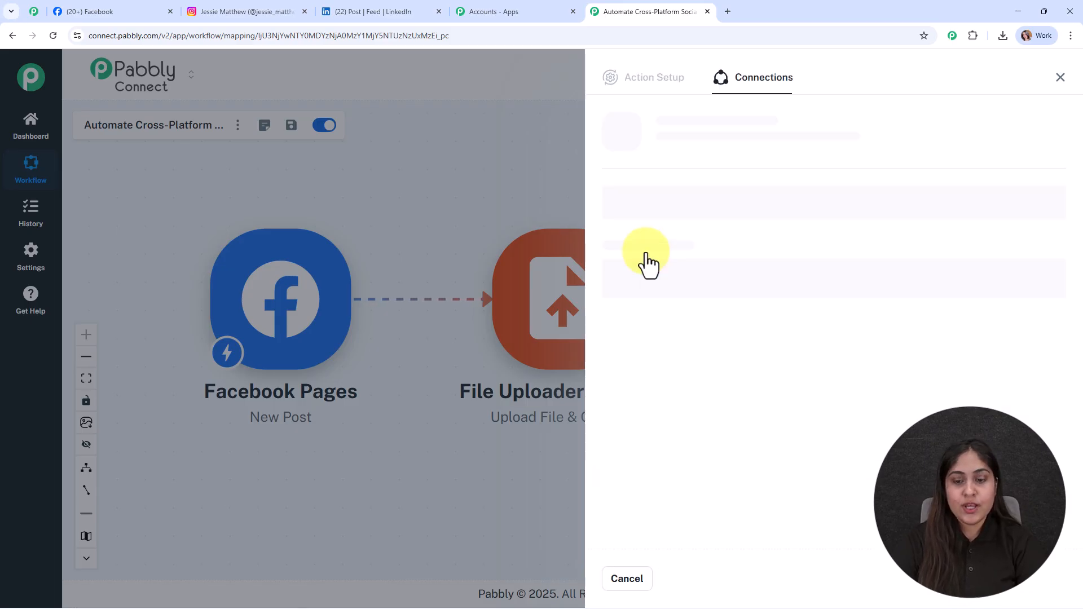
Step: Create a new Instagram for Business connection, continuing through the Facebook account authorization
{"action": "left_click", "coordinate": [627, 187]}
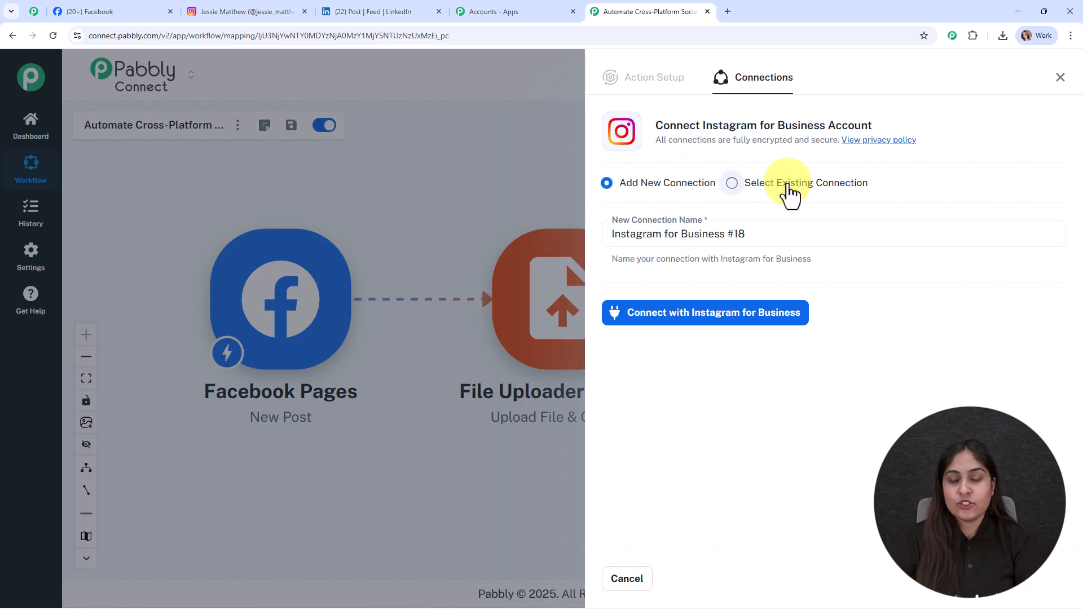
{"action": "left_click", "coordinate": [724, 313]}
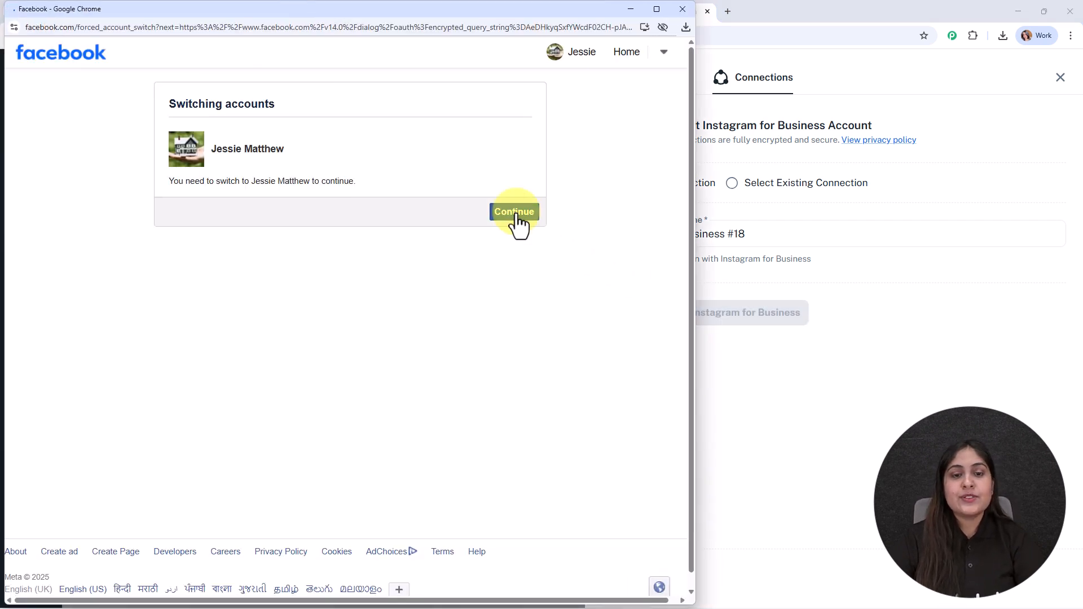
{"action": "left_click", "coordinate": [515, 213]}
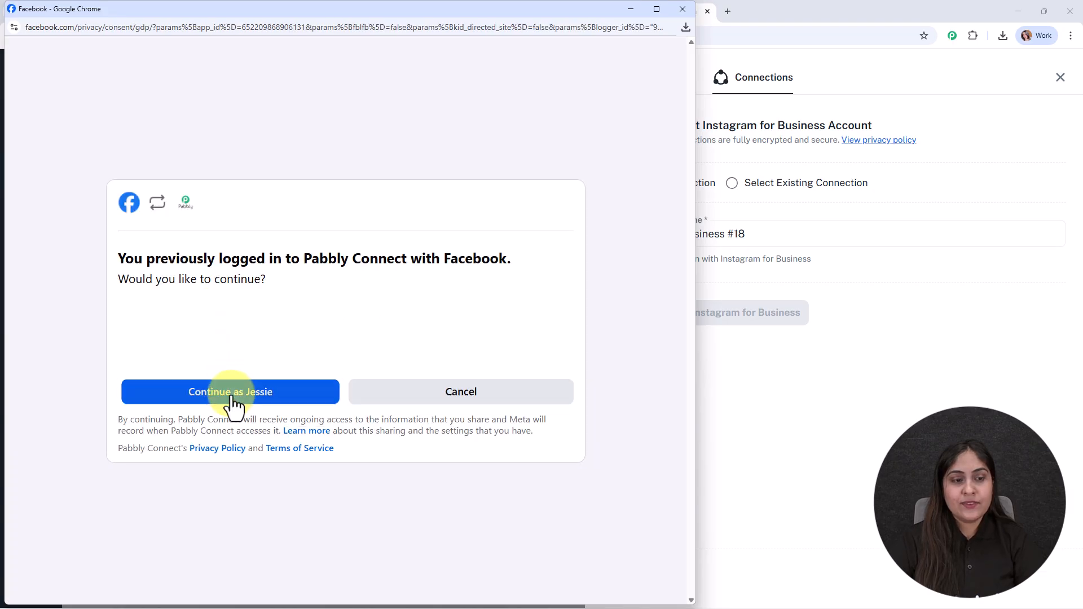
{"action": "left_click", "coordinate": [232, 397]}
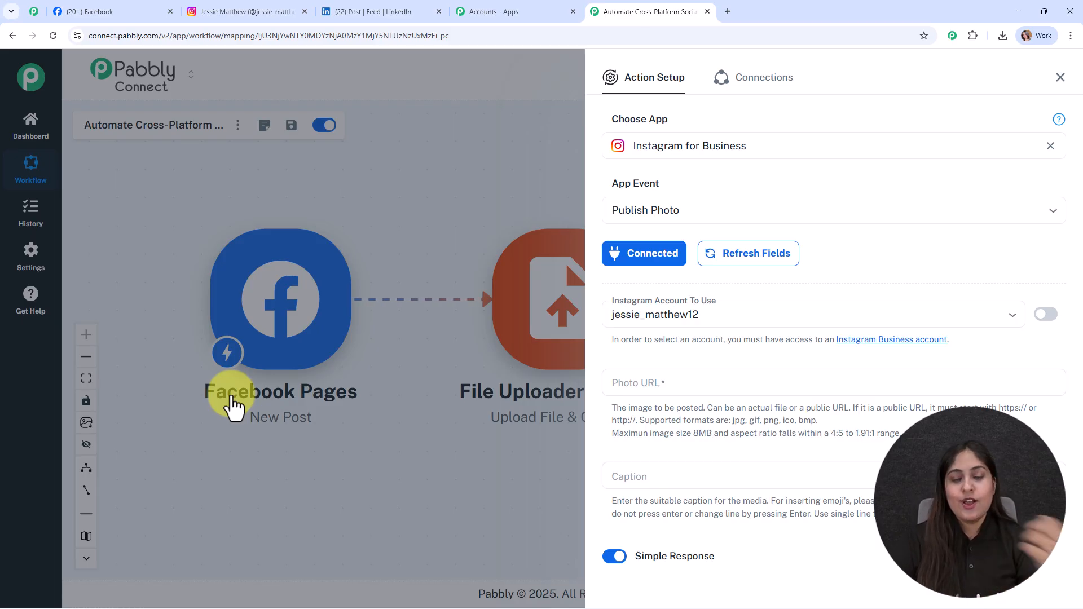
Step: Select the connected Instagram business account to use for publishing
{"action": "scroll", "coordinate": [813, 283], "scroll_direction": "down", "scroll_amount": 2}
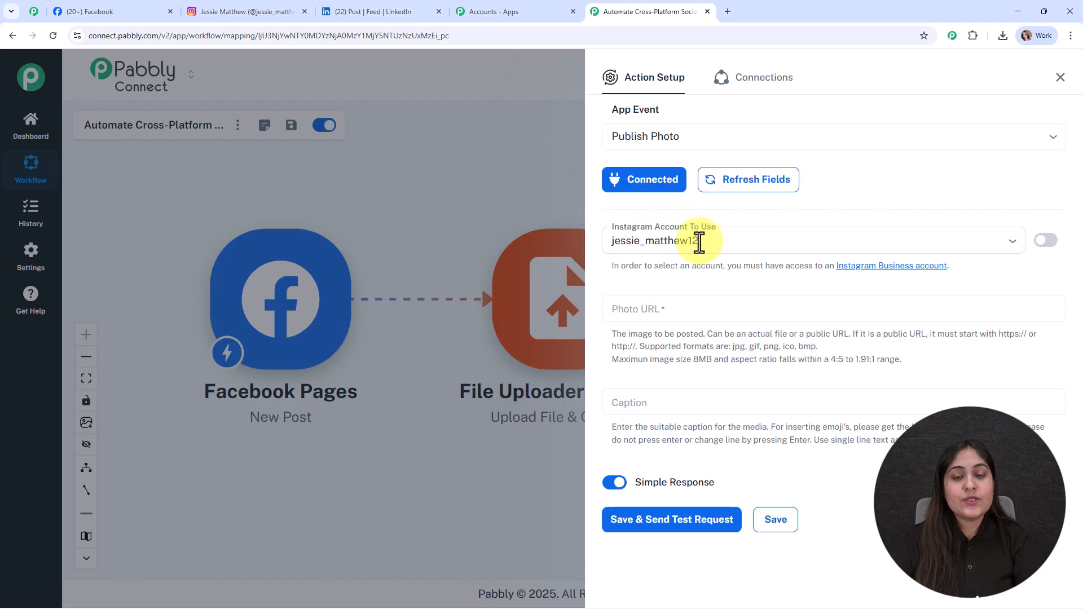
{"action": "left_click", "coordinate": [791, 241]}
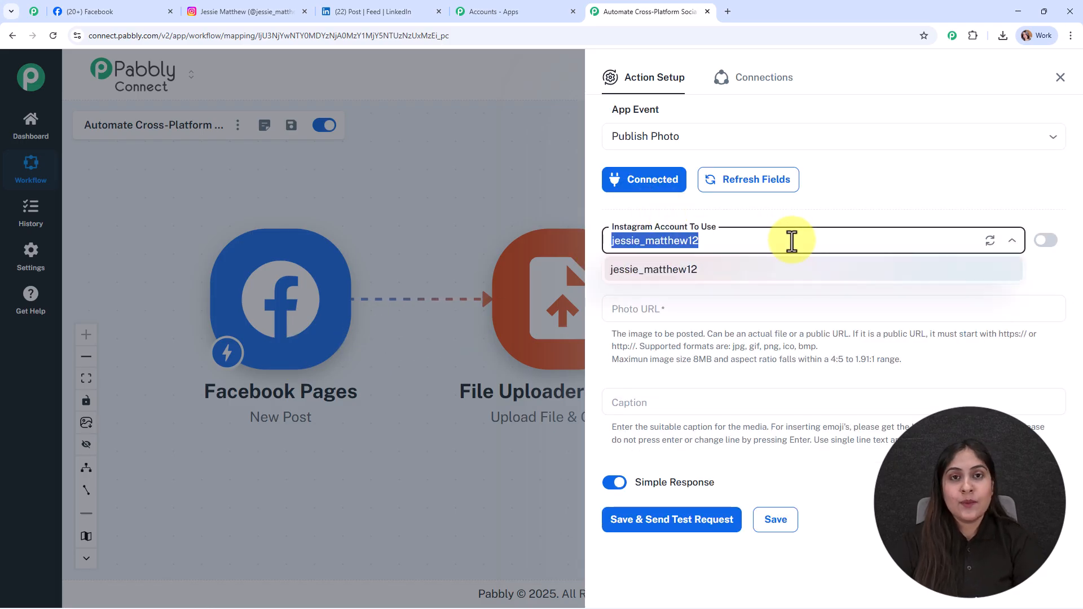
{"action": "left_click", "coordinate": [800, 272]}
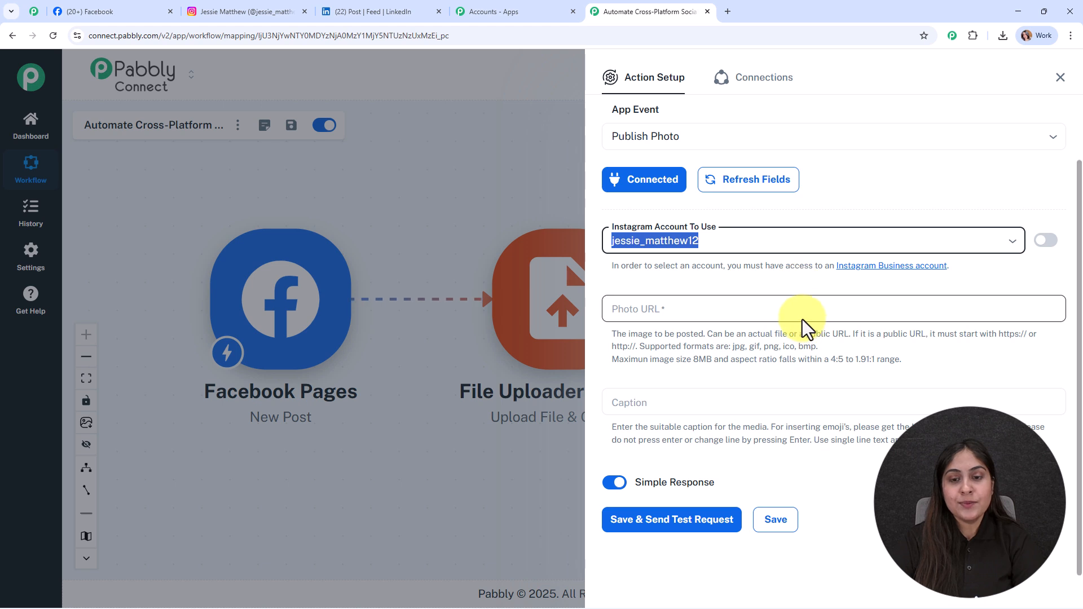
Step: Map the Photo URL field to the file_url output from the File Uploader step
{"action": "left_click", "coordinate": [667, 309]}
{"action": "left_click", "coordinate": [666, 417]}
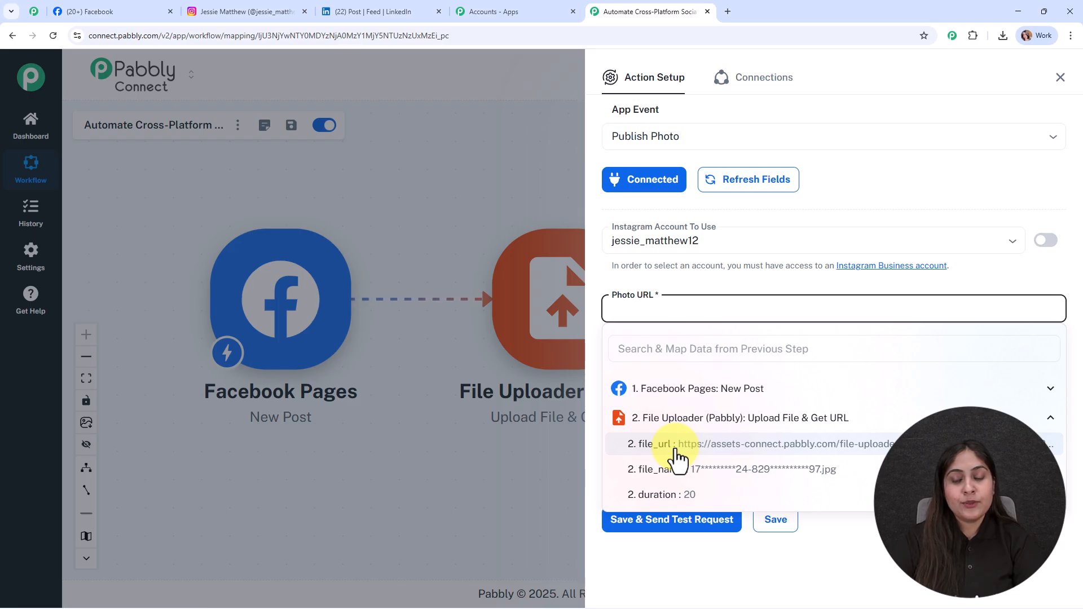
{"action": "left_click", "coordinate": [676, 445]}
{"action": "left_click", "coordinate": [449, 485]}
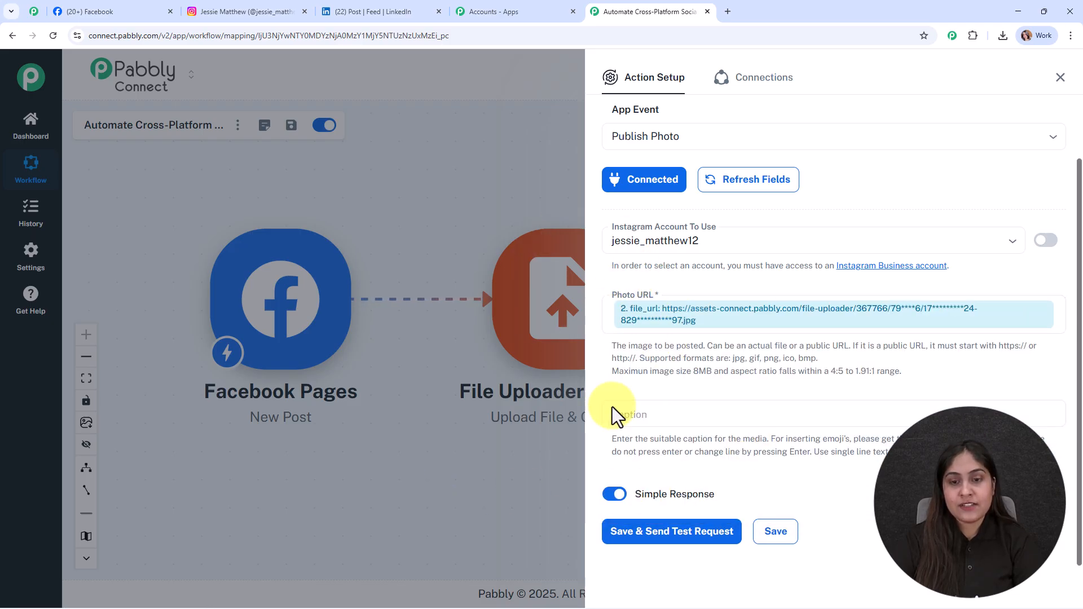
Step: Map the Caption field to the Facebook post's res1 message from the trigger step
{"action": "left_click", "coordinate": [649, 416]}
{"action": "scroll", "coordinate": [655, 523], "scroll_direction": "down", "scroll_amount": 1}
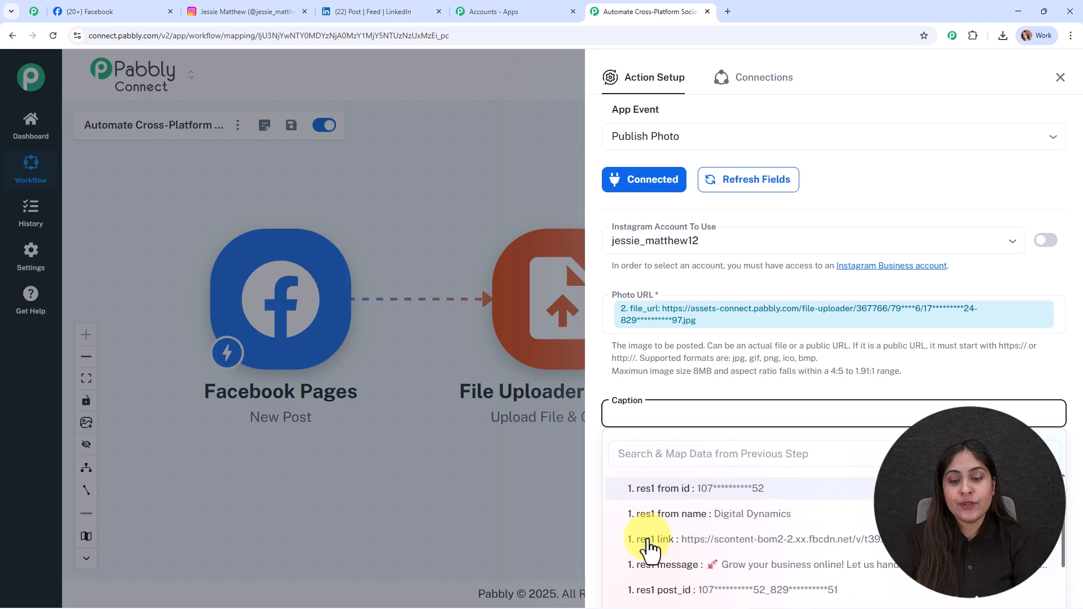
{"action": "left_click", "coordinate": [650, 566]}
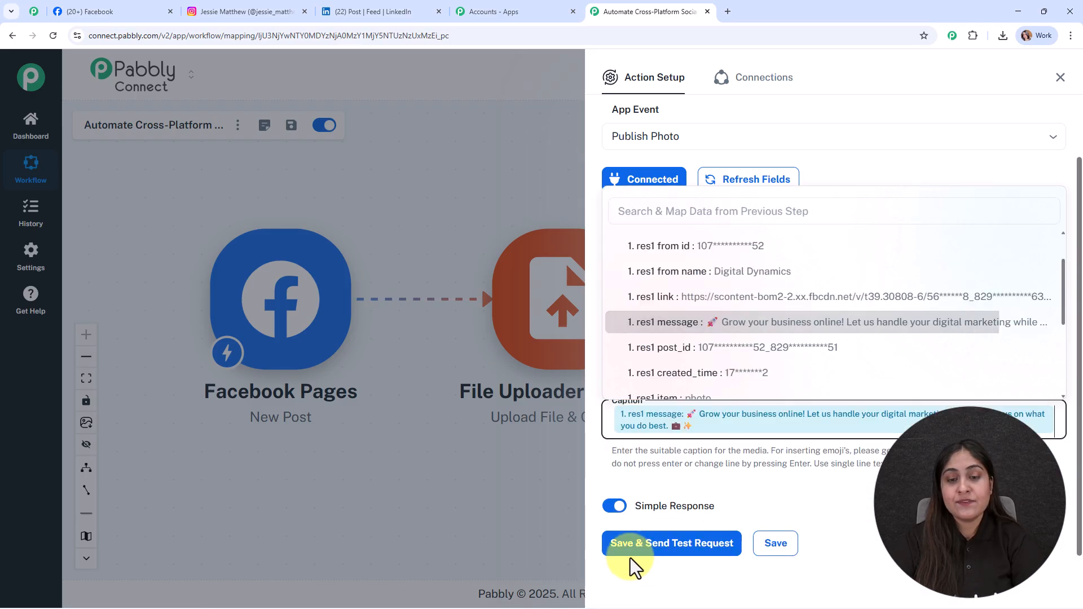
{"action": "left_click", "coordinate": [415, 478]}
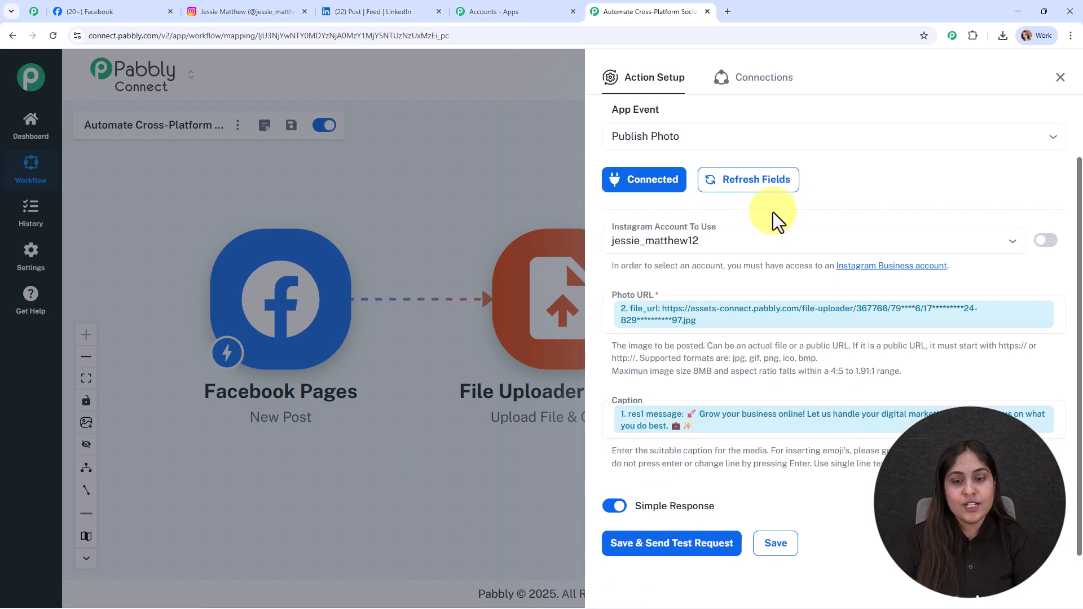
Step: Save and send a test request for the Instagram step, then close the setup panel
{"action": "left_click", "coordinate": [646, 542]}
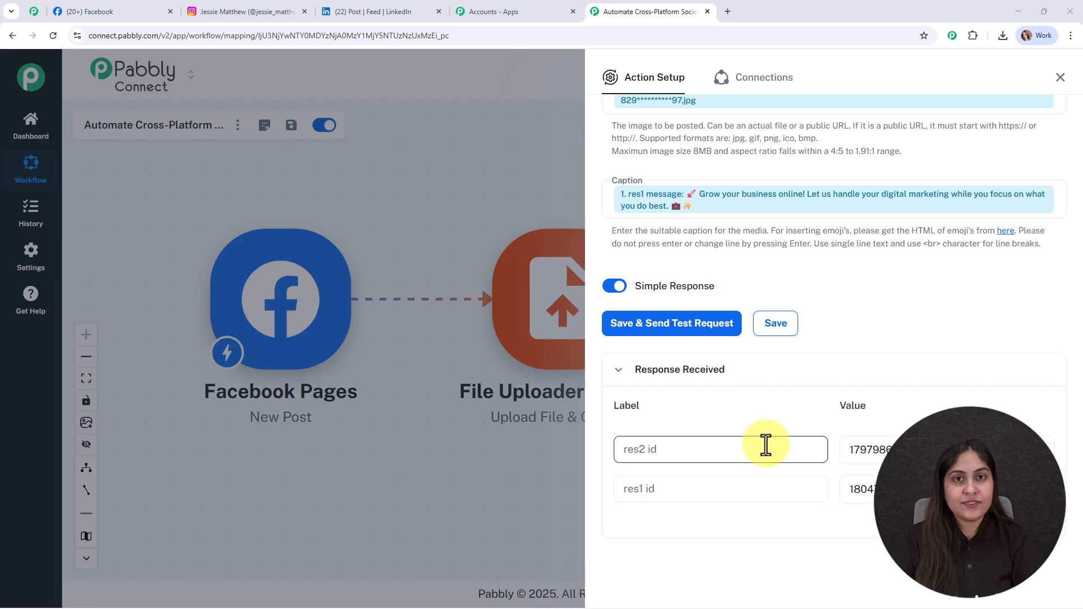
{"action": "left_click", "coordinate": [1065, 79]}
{"action": "left_click_drag", "start_coordinate": [757, 174], "coordinate": [685, 164]}
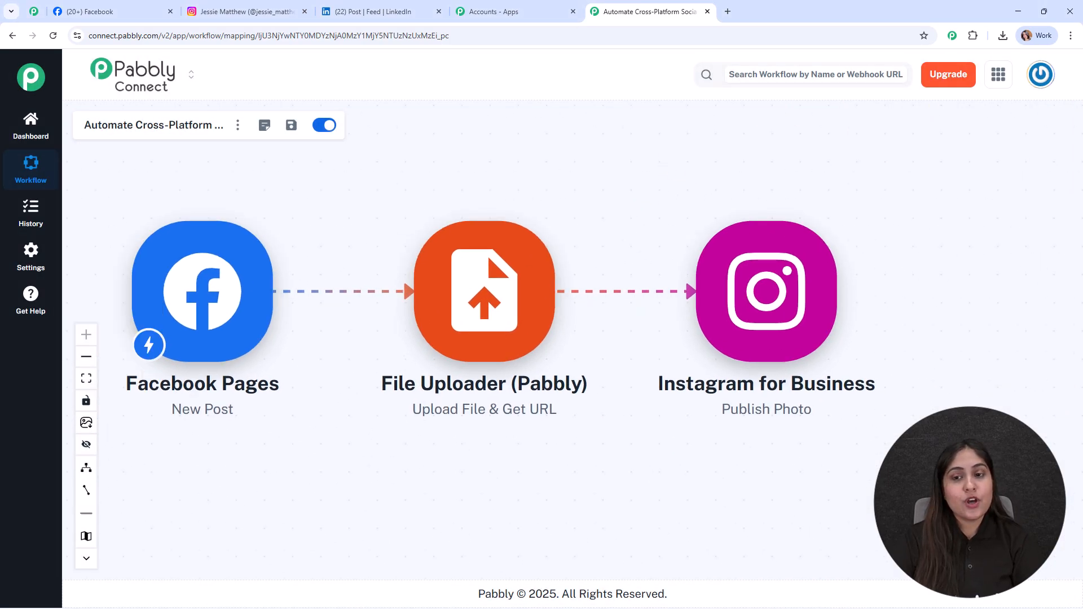
Step: Reload the Instagram profile and open the newest post to check the published photo and caption, then return to the workflow
{"action": "left_click", "coordinate": [253, 12]}
{"action": "left_click", "coordinate": [48, 36]}
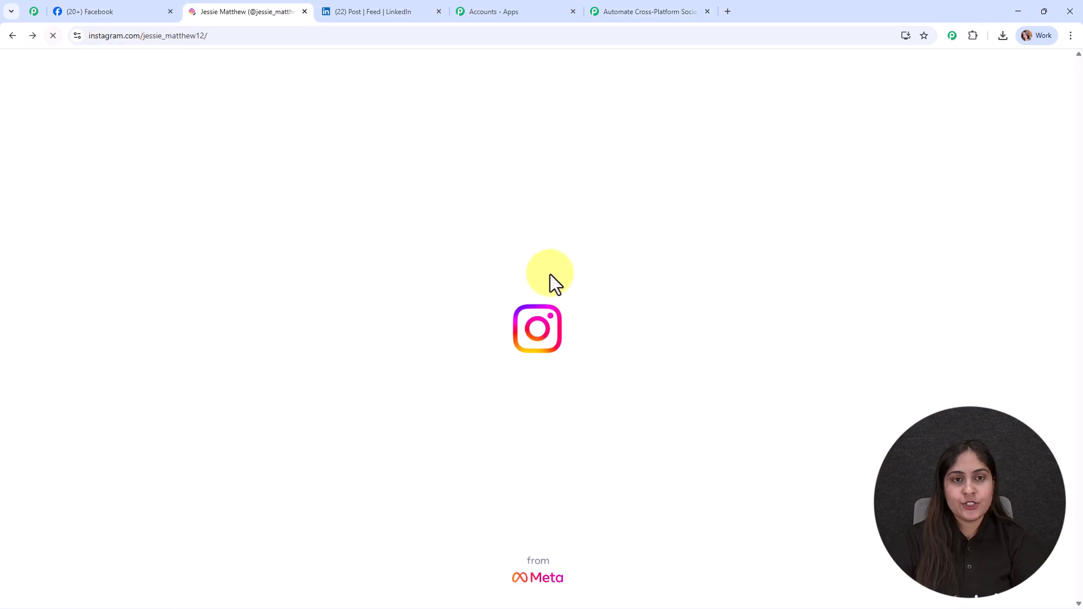
{"action": "left_click", "coordinate": [460, 460]}
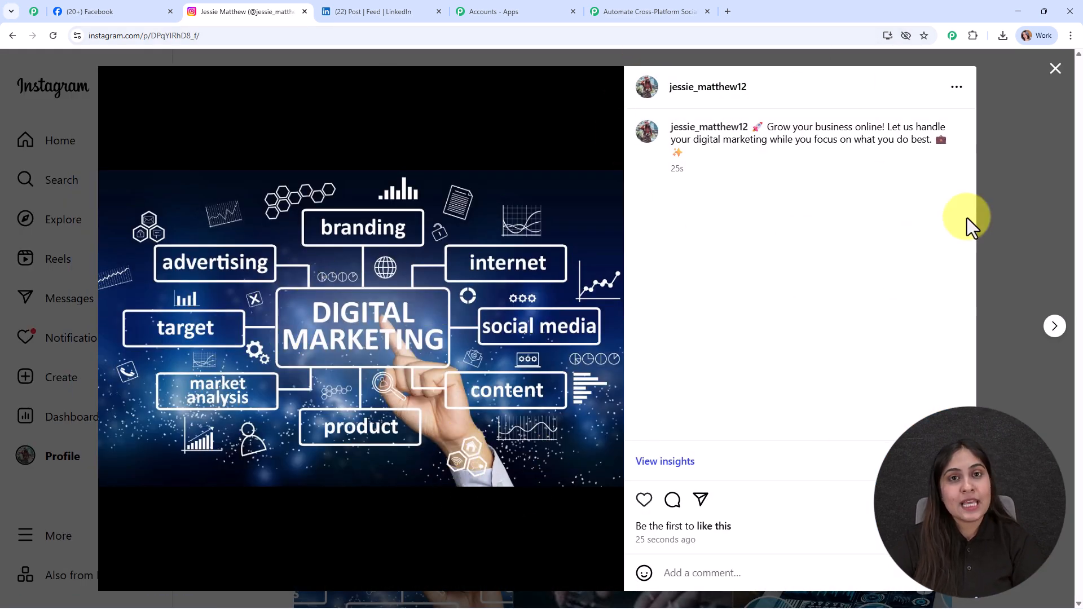
{"action": "left_click", "coordinate": [632, 10]}
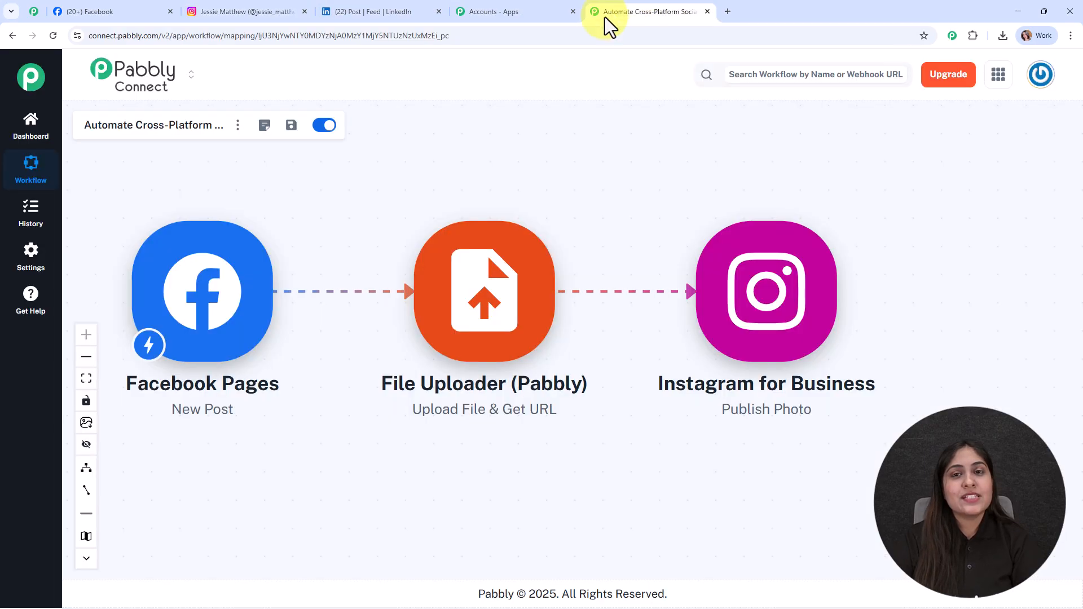
Step: Add a LinkedIn action step after Instagram with the Share Text with Image event and start connecting
{"action": "left_click", "coordinate": [86, 356]}
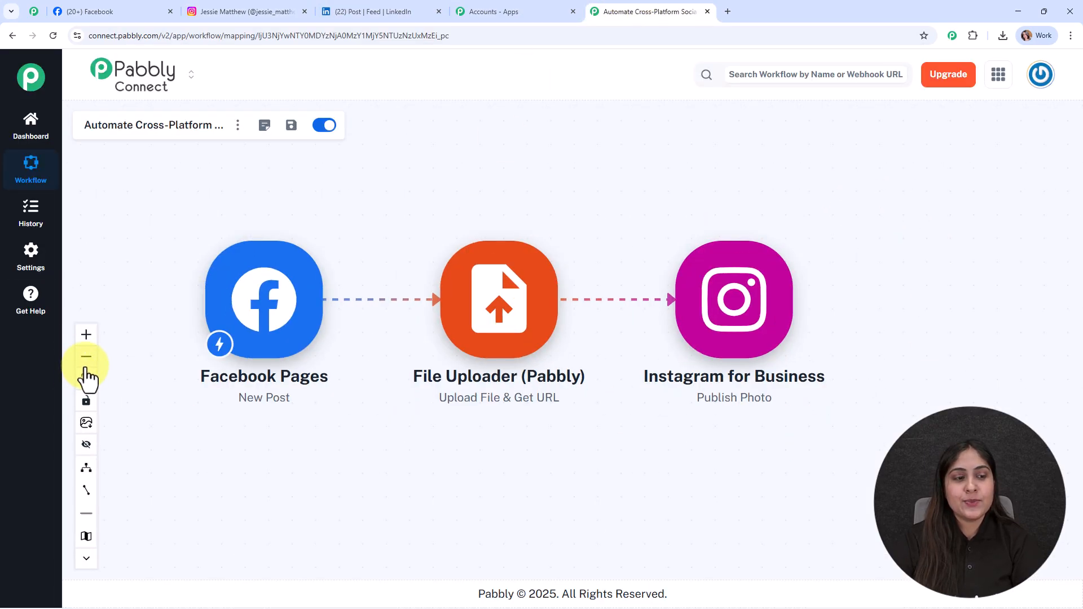
{"action": "left_click_drag", "start_coordinate": [829, 463], "coordinate": [769, 464]}
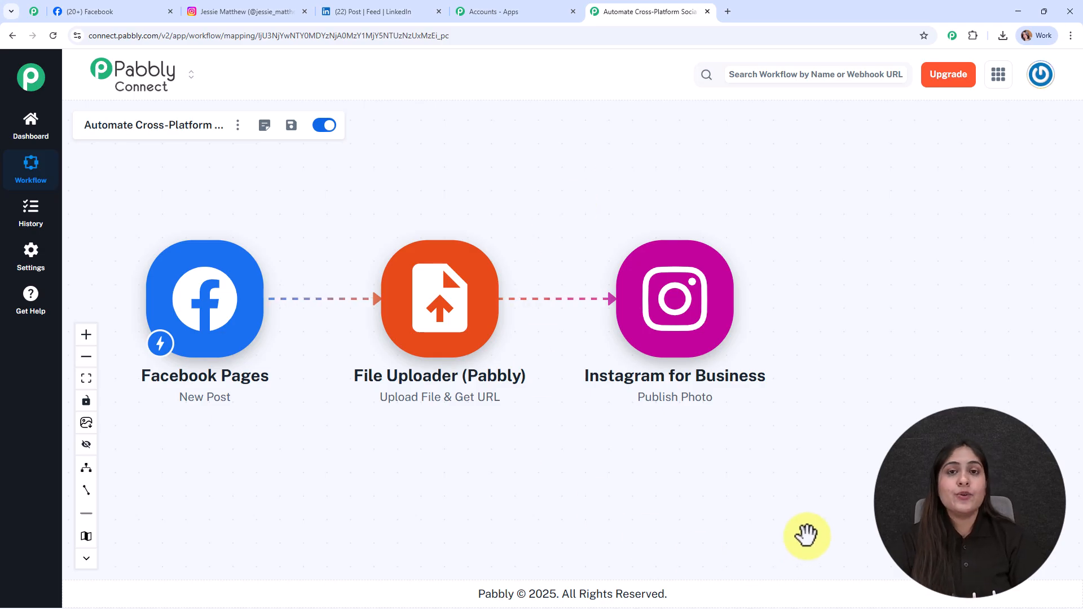
{"action": "mouse_move", "coordinate": [648, 351]}
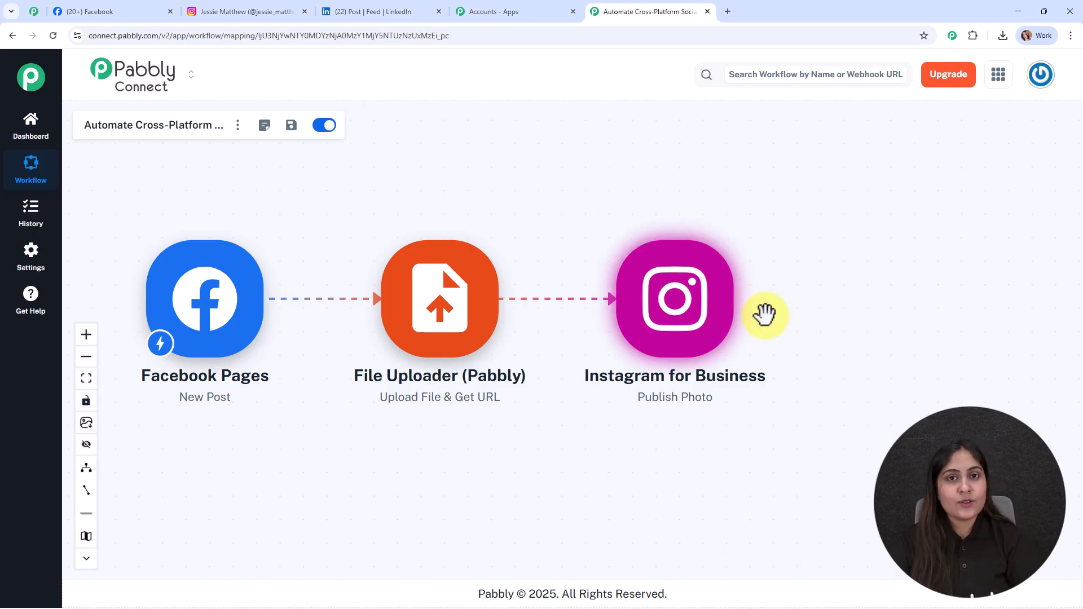
{"action": "left_click", "coordinate": [743, 303]}
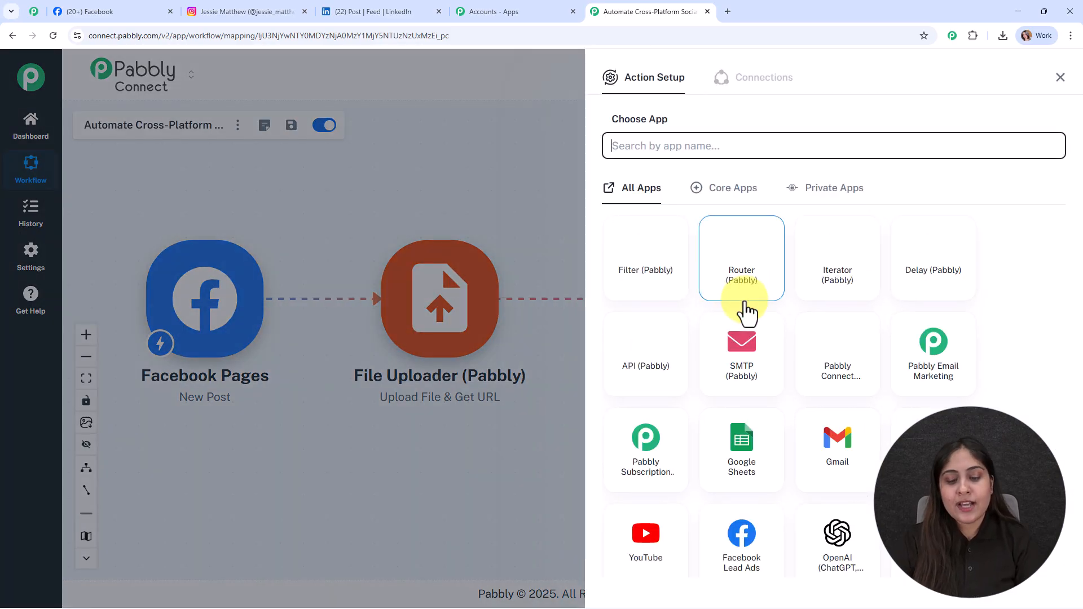
{"action": "type", "text": "linked"}
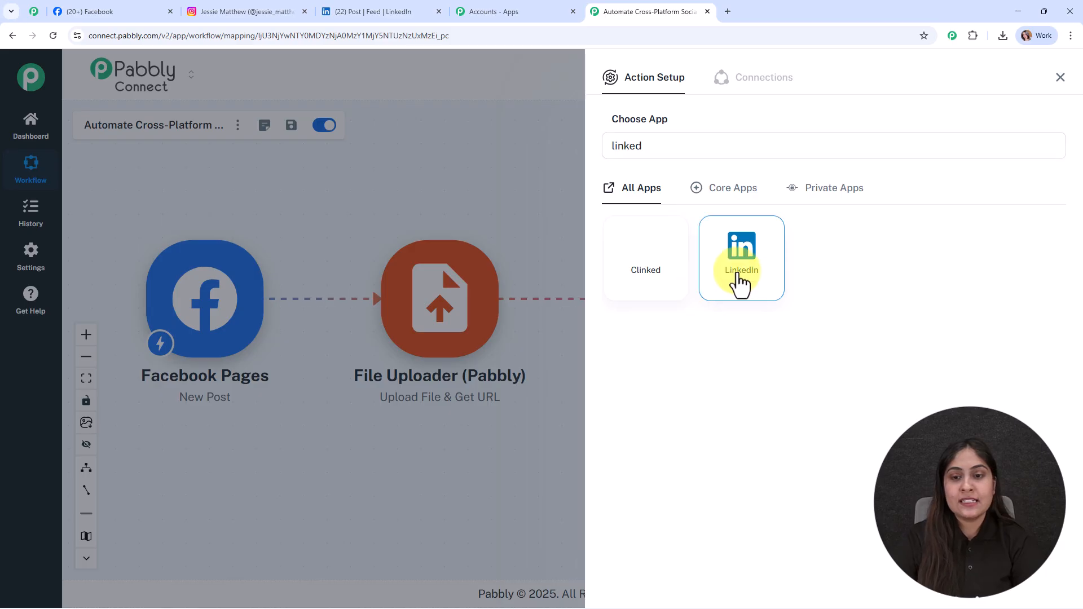
{"action": "left_click", "coordinate": [741, 254]}
{"action": "scroll", "coordinate": [658, 302], "scroll_direction": "down", "scroll_amount": 2}
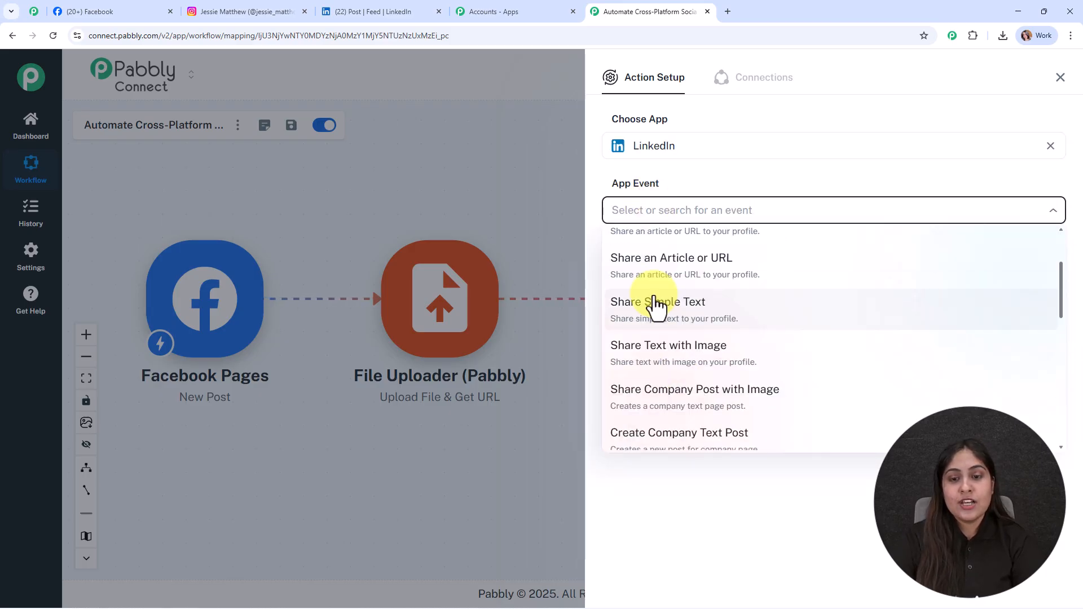
{"action": "left_click", "coordinate": [669, 355]}
{"action": "left_click", "coordinate": [633, 262]}
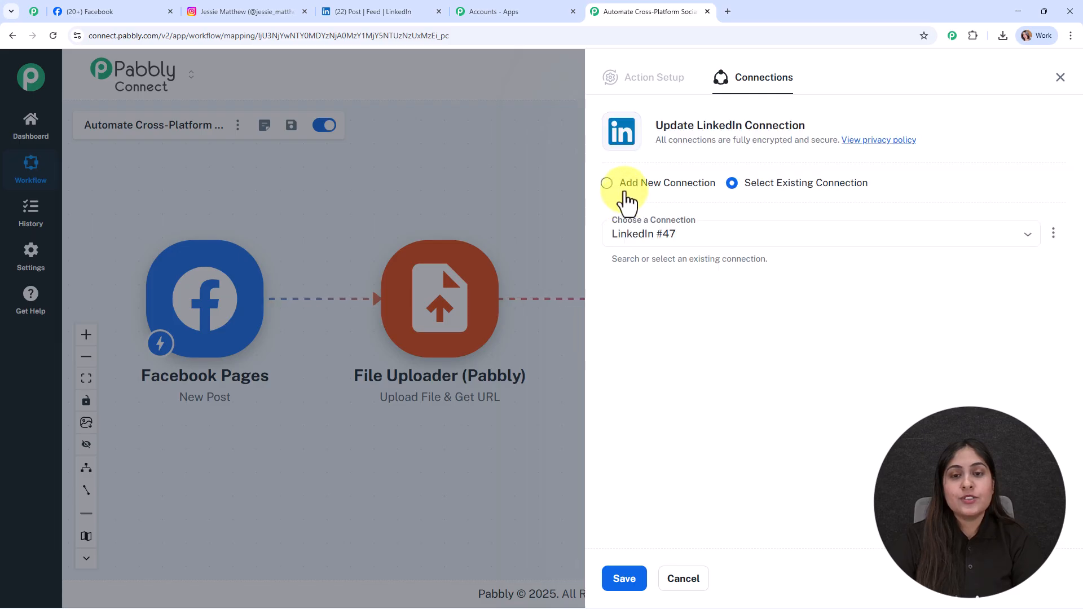
Step: Create a new LinkedIn connection and sign in to the LinkedIn account in the authorization window
{"action": "left_click", "coordinate": [625, 190]}
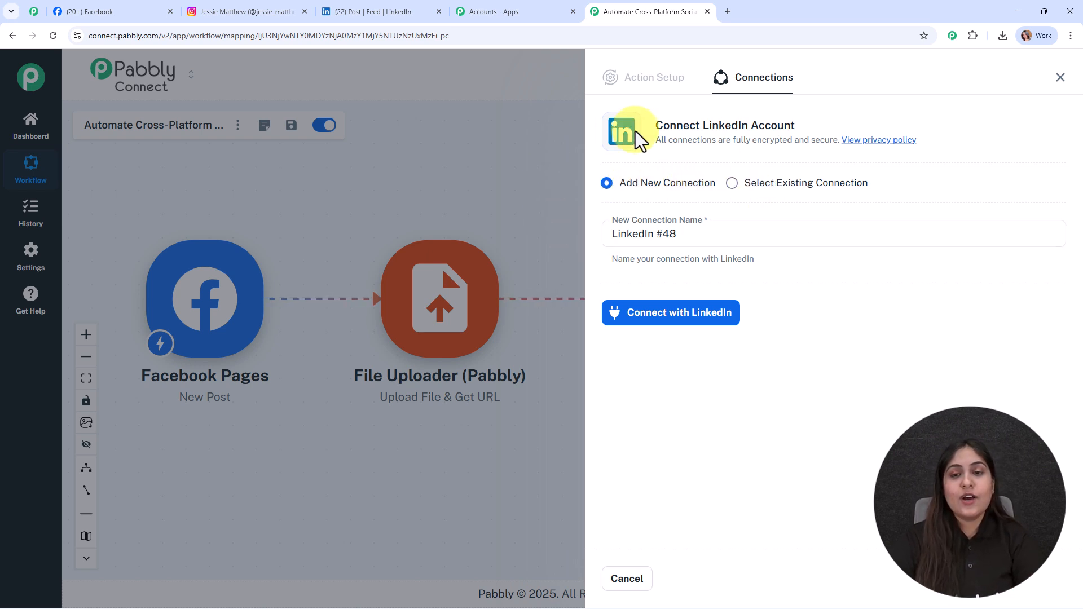
{"action": "left_click", "coordinate": [649, 323]}
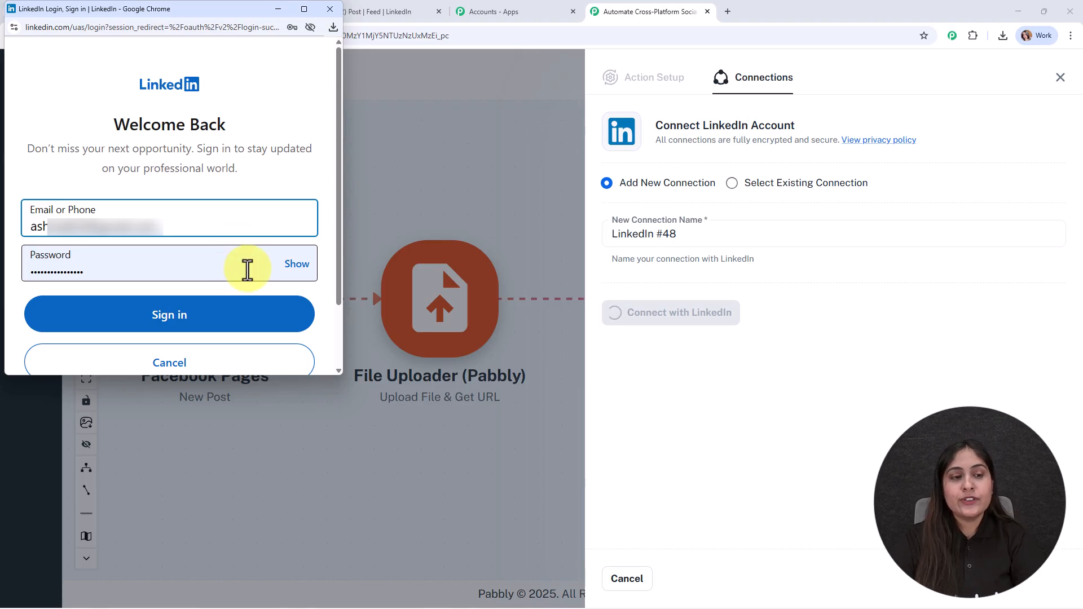
{"action": "left_click", "coordinate": [249, 325]}
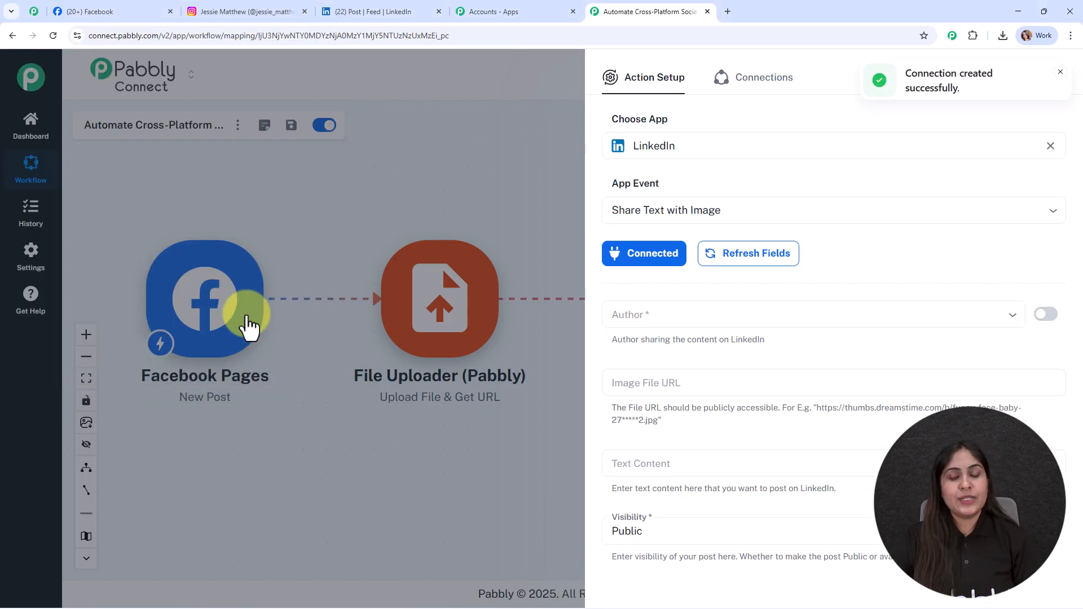
Step: Refresh the Author list and select the connected LinkedIn profile as author
{"action": "left_click", "coordinate": [999, 320]}
{"action": "left_click", "coordinate": [993, 317]}
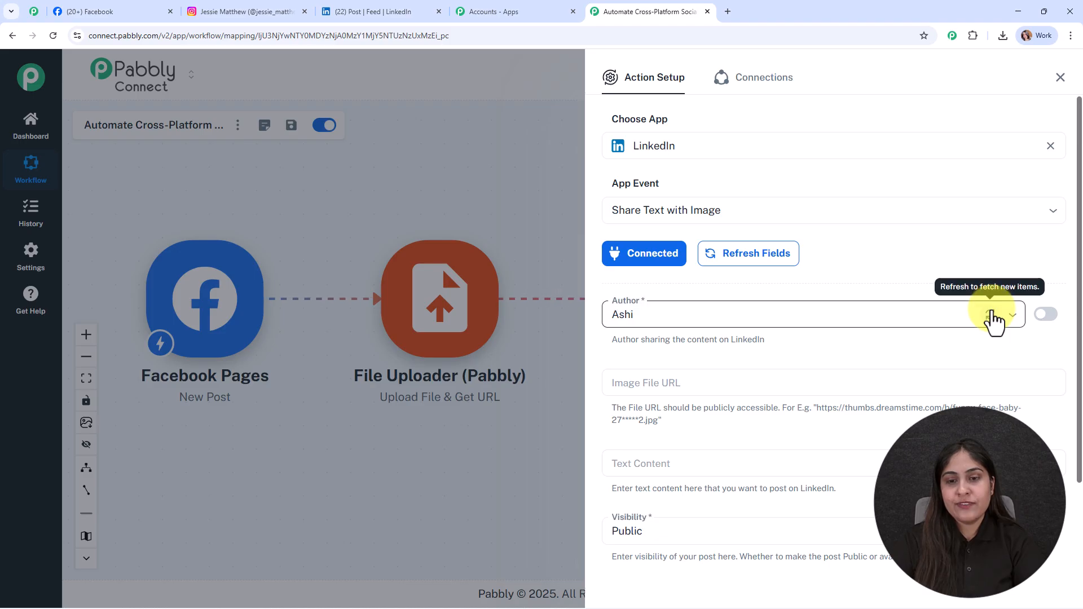
{"action": "left_click", "coordinate": [733, 310]}
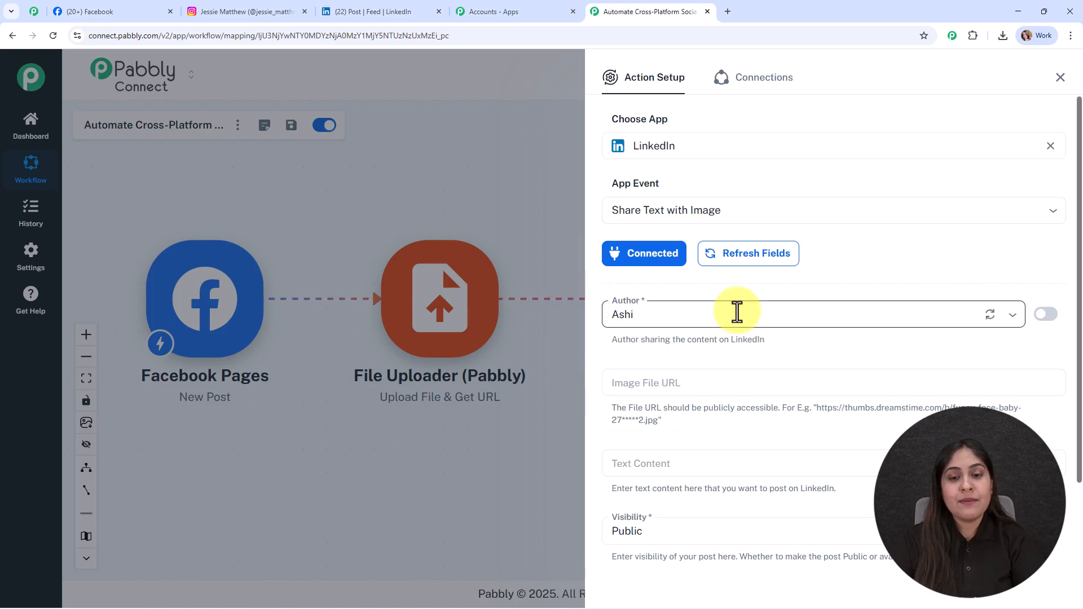
{"action": "left_click", "coordinate": [750, 281]}
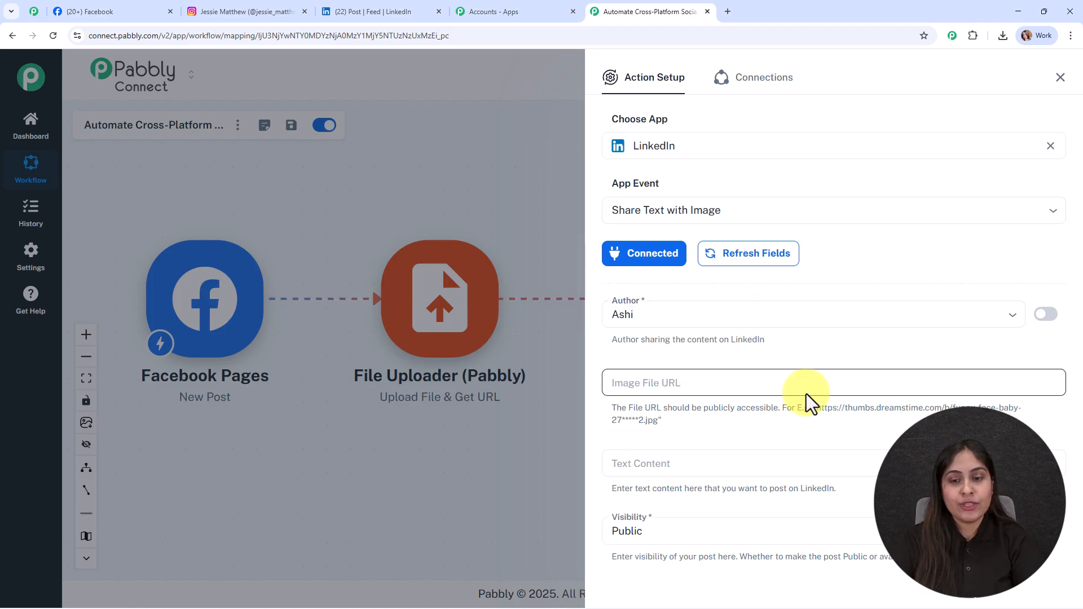
Step: Map the Image File URL field to the file_url output from the File Uploader step
{"action": "scroll", "coordinate": [811, 395], "scroll_direction": "down", "scroll_amount": 2}
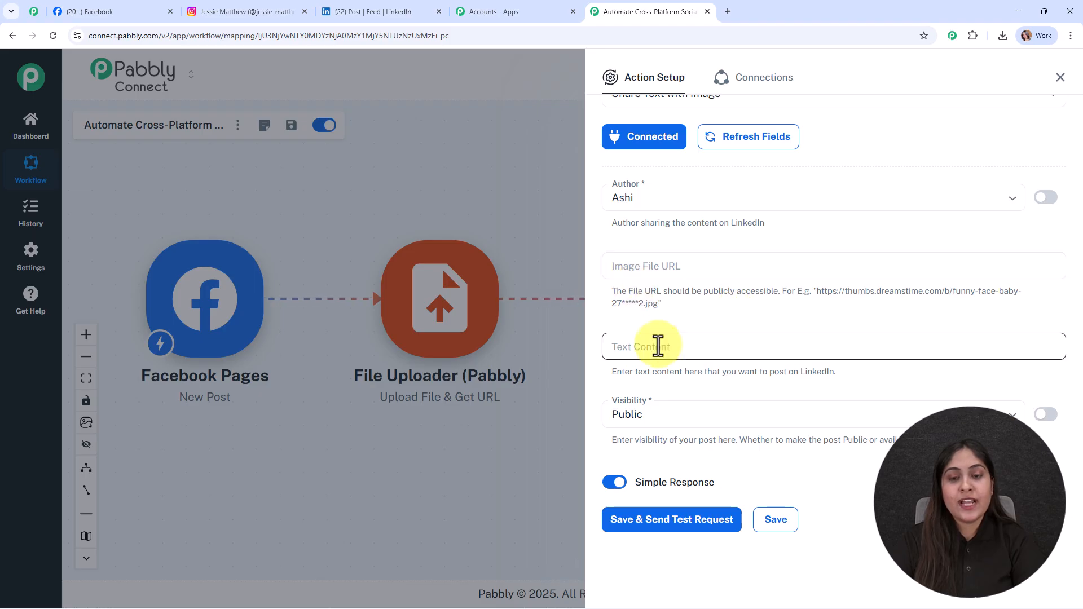
{"action": "left_click", "coordinate": [640, 275]}
{"action": "left_click", "coordinate": [677, 376]}
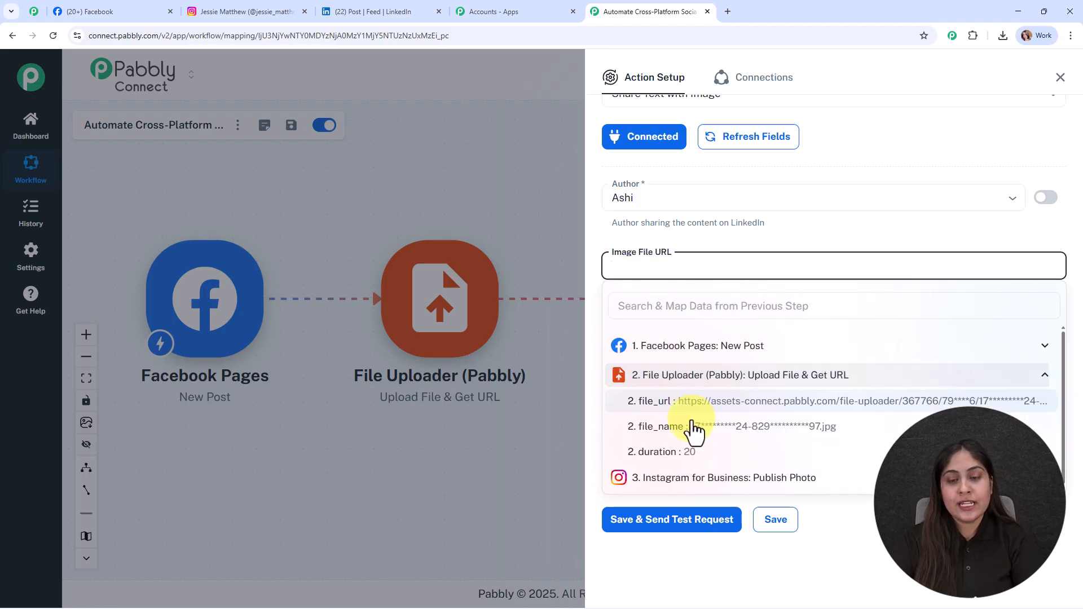
{"action": "left_click", "coordinate": [698, 401]}
Step: Map the Text Content field to the Facebook post's res1 message from the trigger step
{"action": "left_click", "coordinate": [618, 361]}
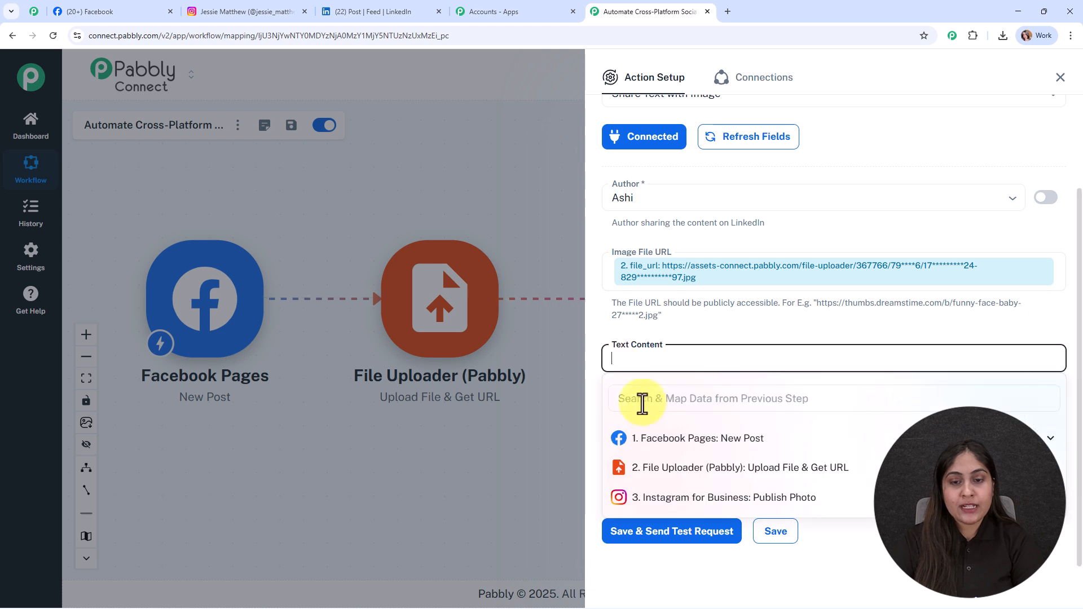
{"action": "left_click", "coordinate": [665, 439]}
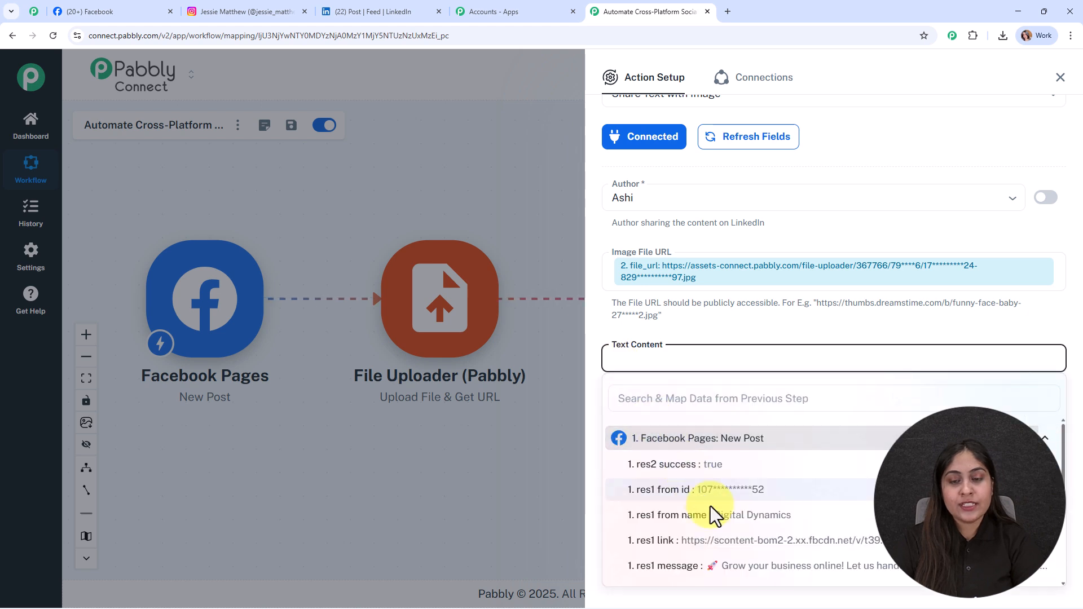
{"action": "left_click", "coordinate": [760, 582]}
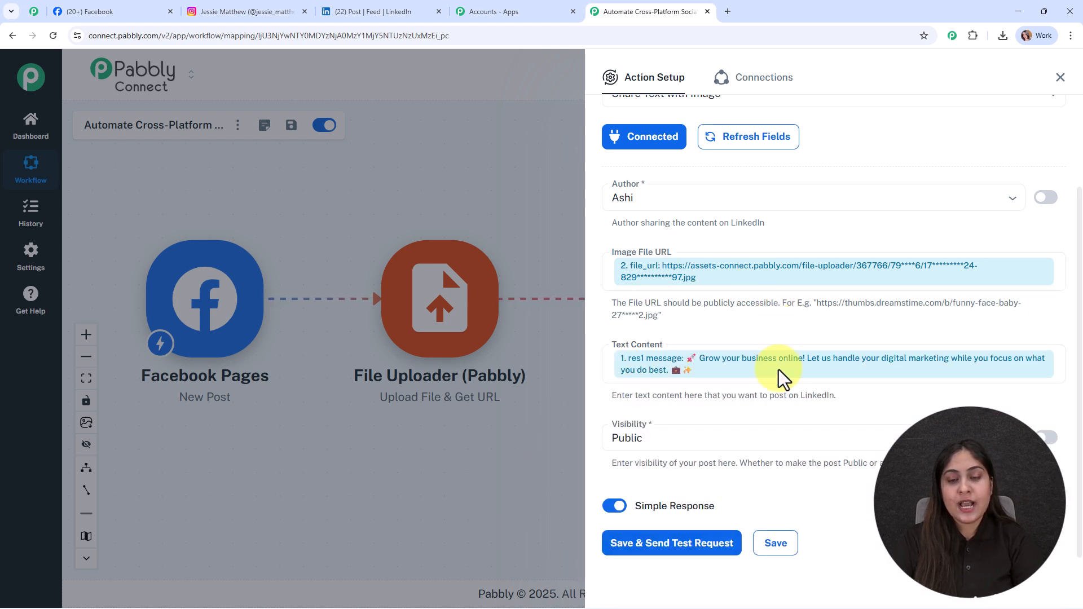
Step: Set Visibility to Public, save and send a test request for the LinkedIn step, and close the panel
{"action": "scroll", "coordinate": [784, 421], "scroll_direction": "down", "scroll_amount": 1}
{"action": "left_click", "coordinate": [797, 416]}
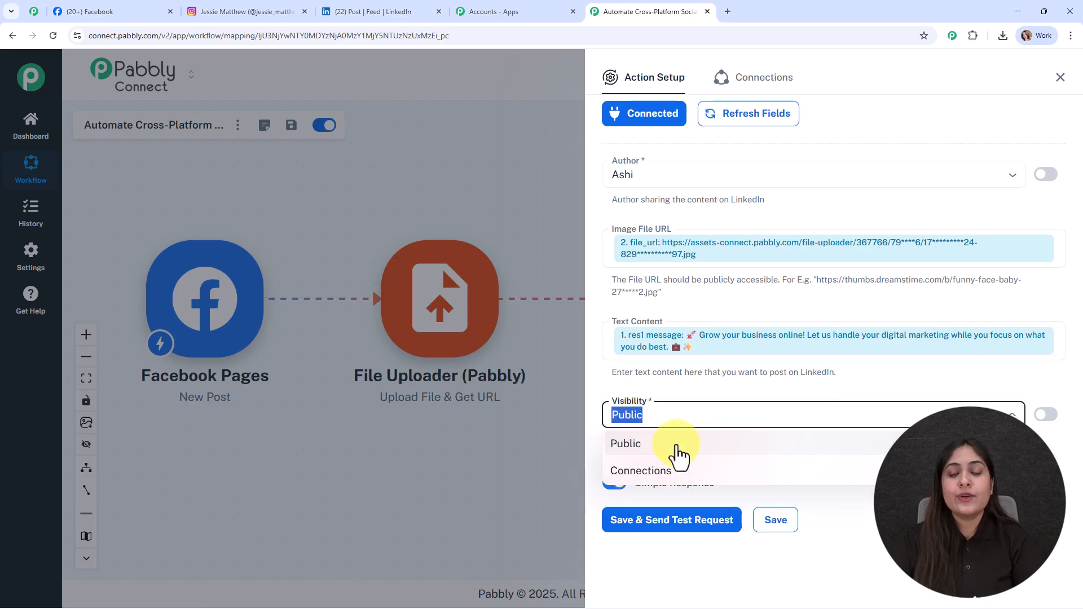
{"action": "left_click", "coordinate": [917, 533]}
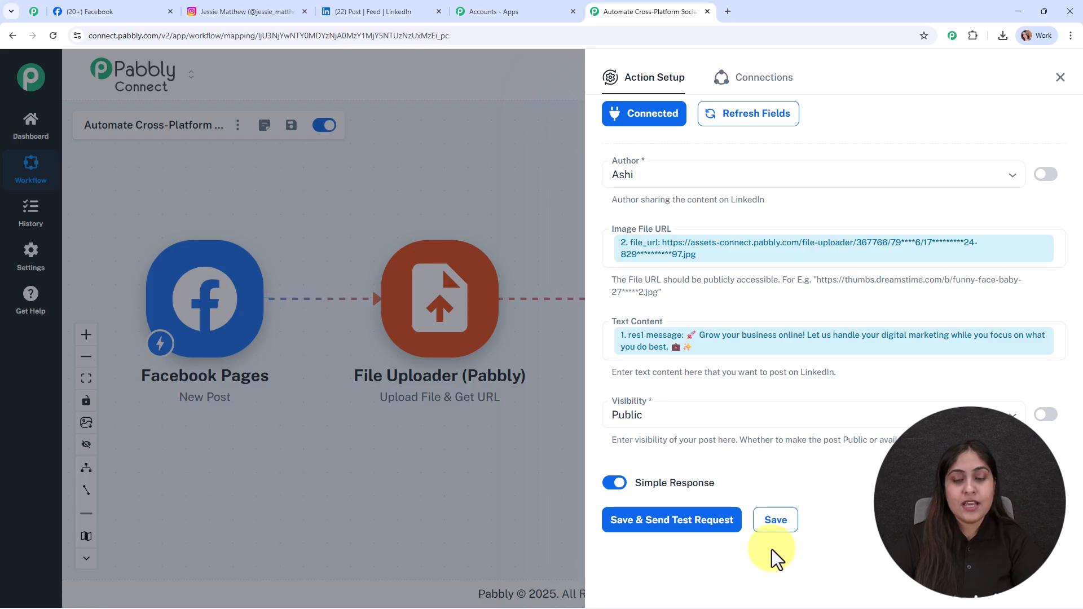
{"action": "left_click", "coordinate": [620, 531]}
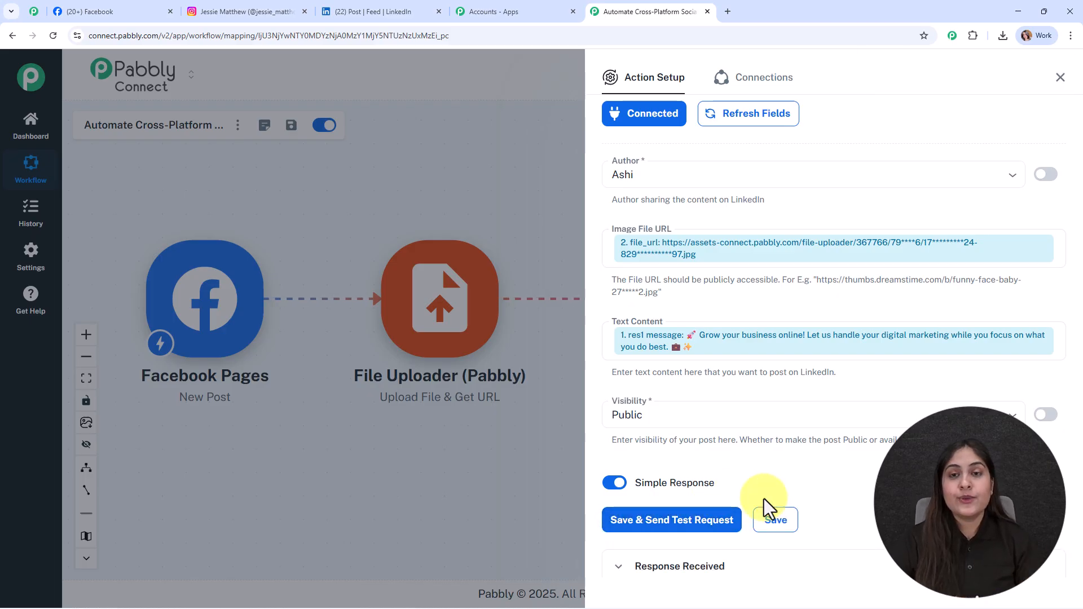
{"action": "scroll", "coordinate": [717, 504], "scroll_direction": "down", "scroll_amount": 5}
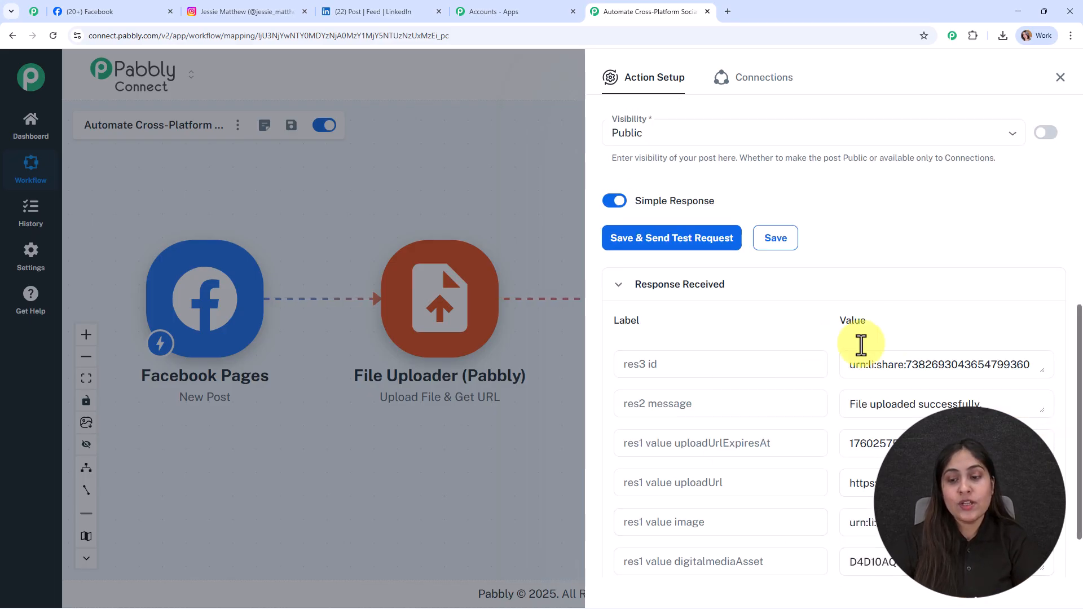
{"action": "left_click", "coordinate": [1061, 78]}
{"action": "left_click_drag", "start_coordinate": [578, 202], "coordinate": [585, 198]}
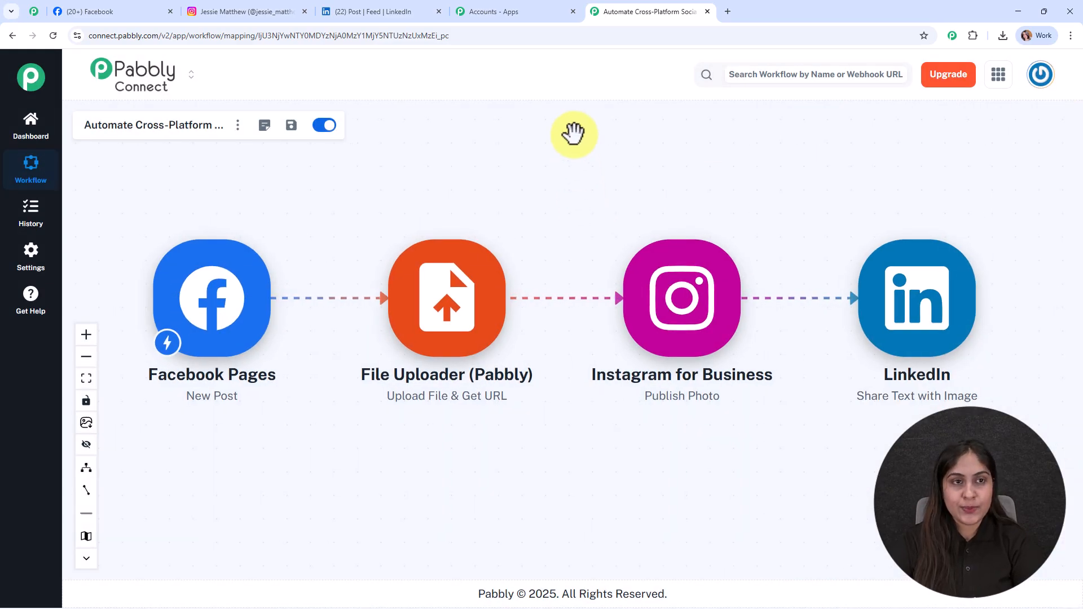
Step: Open the LinkedIn profile's latest post to check the shared image and text, then return to the workflow
{"action": "left_click", "coordinate": [337, 12]}
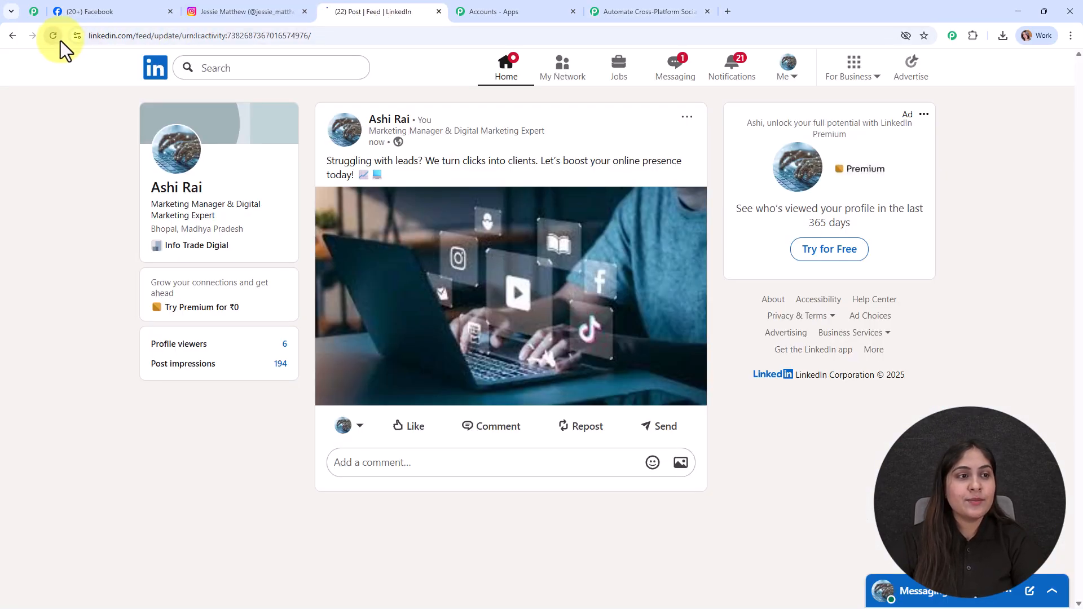
{"action": "scroll", "coordinate": [517, 330], "scroll_direction": "down", "scroll_amount": 10}
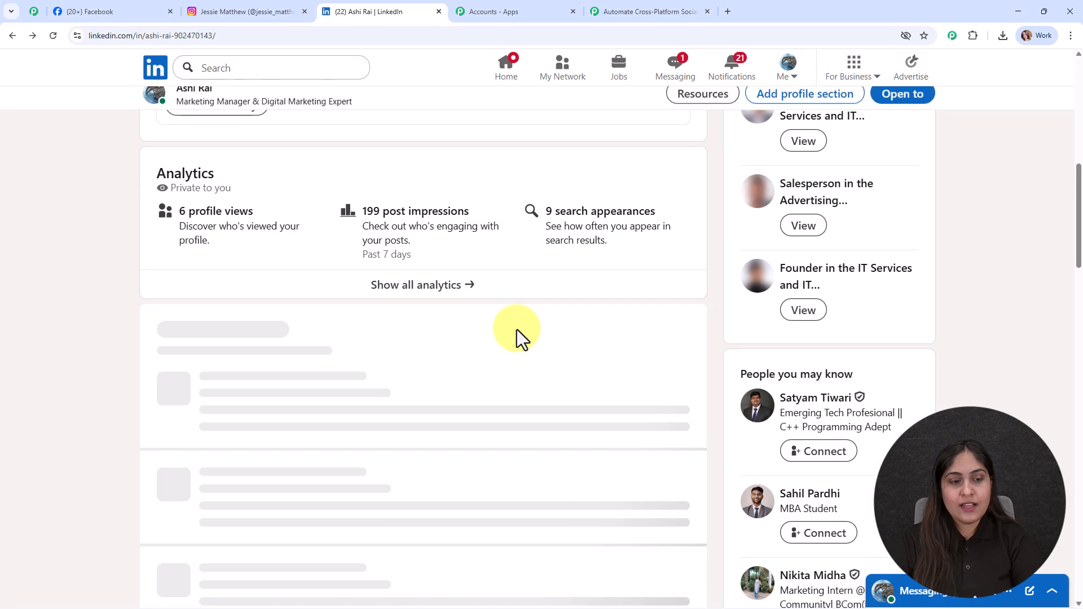
{"action": "left_click", "coordinate": [270, 322]}
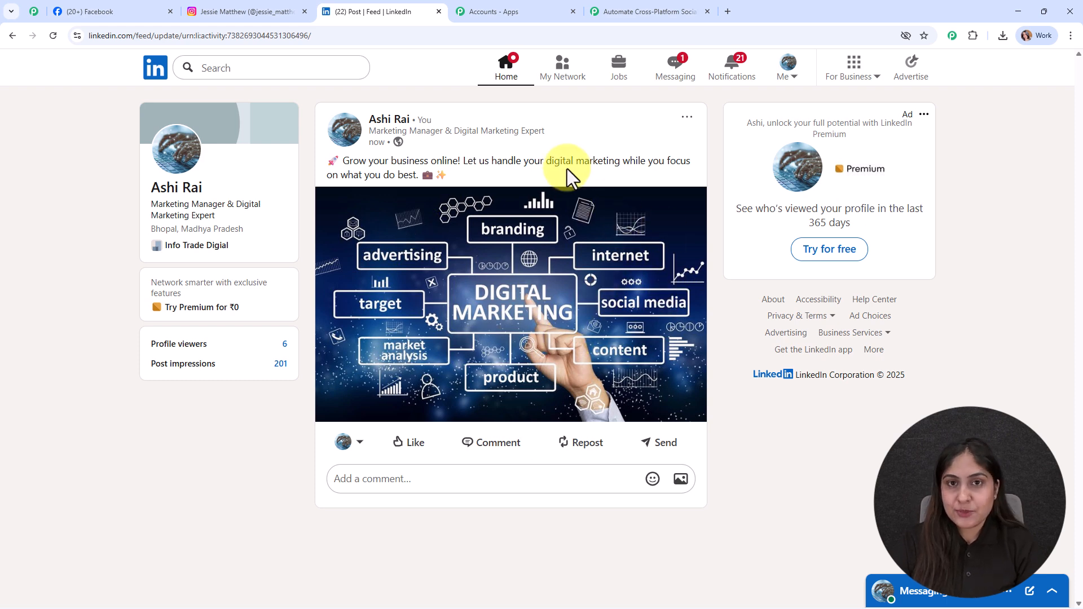
{"action": "left_click", "coordinate": [632, 10]}
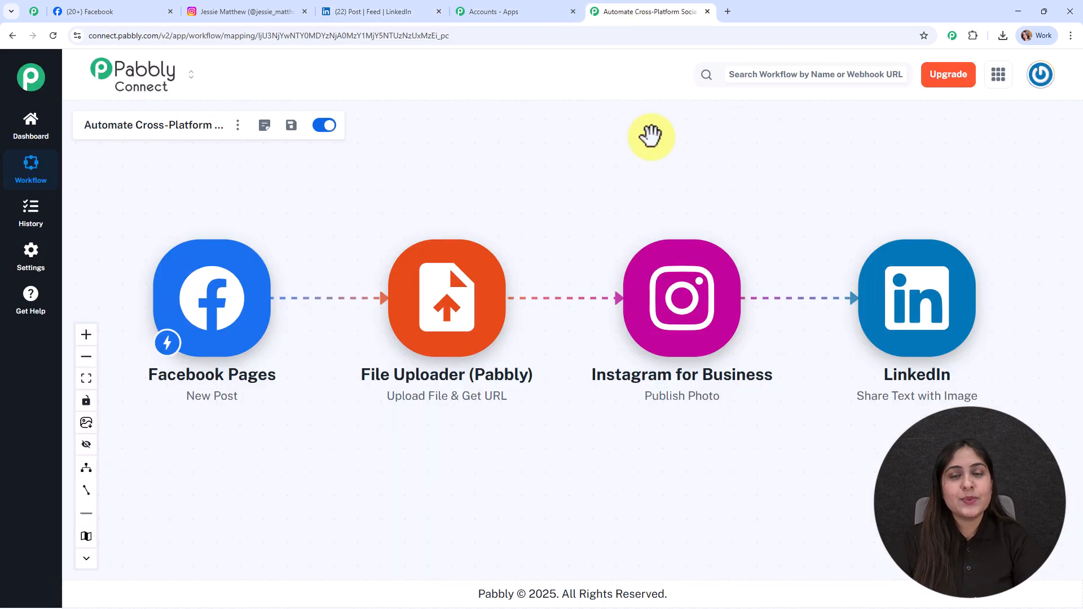